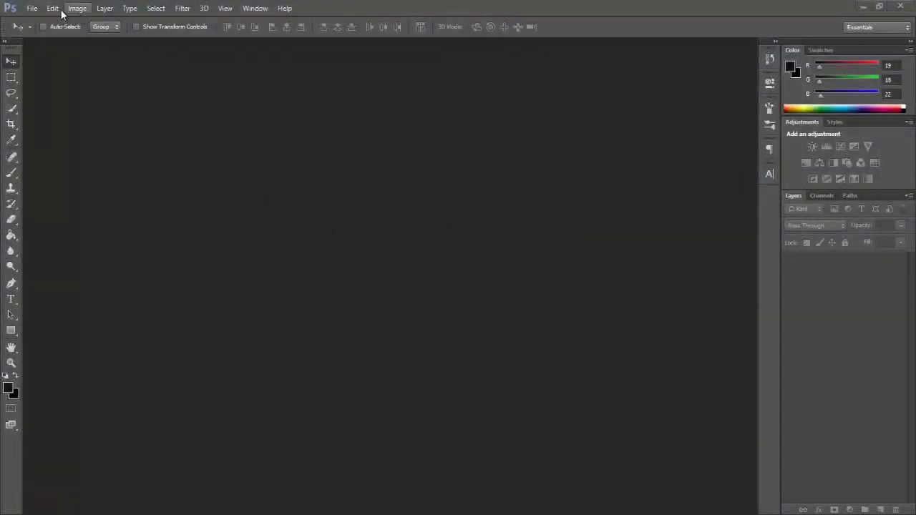
- Create a new white-background document of 2000 × 2000 px at 300 ppi via File > New
left_click(36, 8)
mouse_move(53, 8)
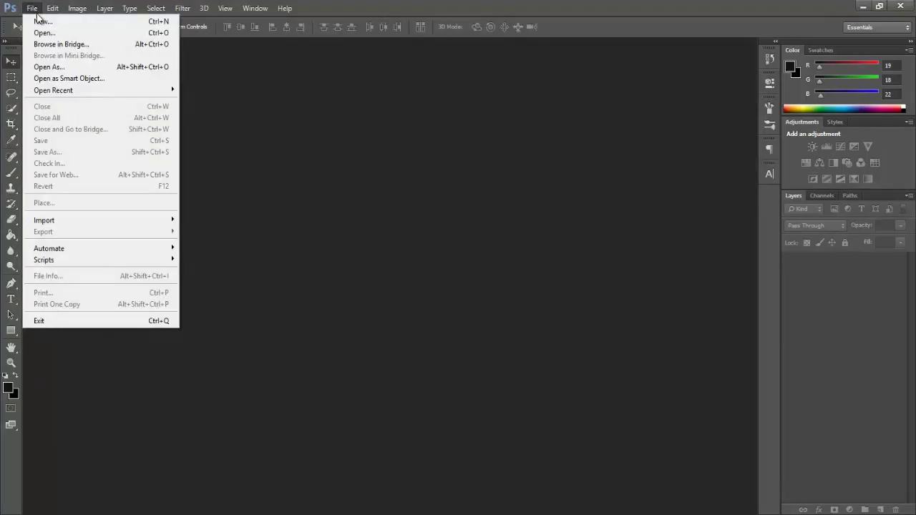
left_click(76, 24)
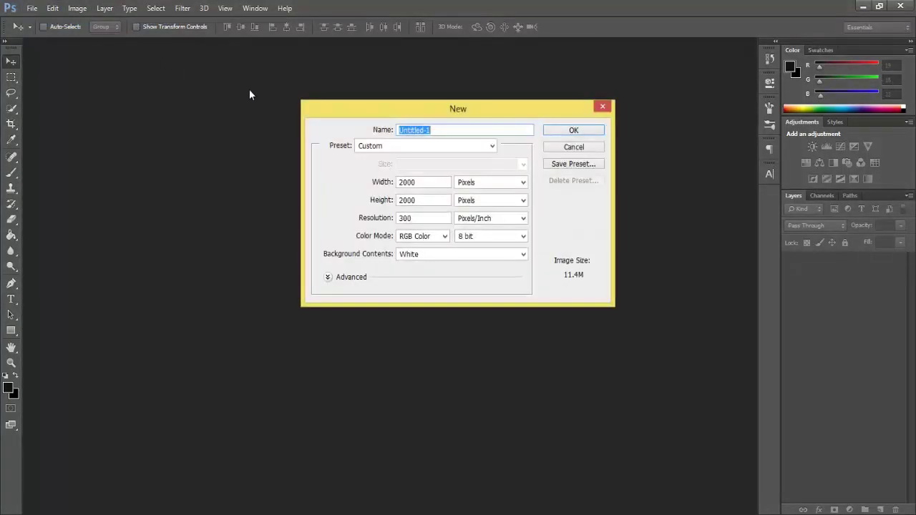
double_click(416, 183)
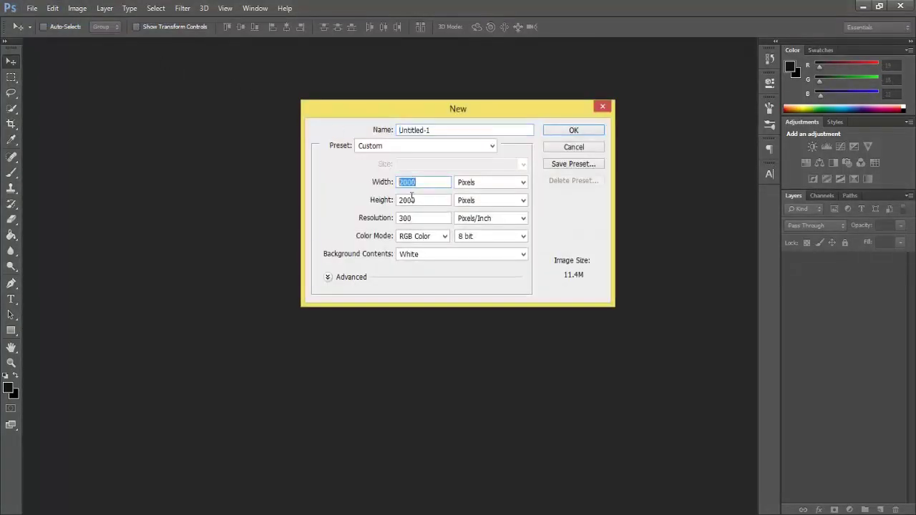
double_click(416, 201)
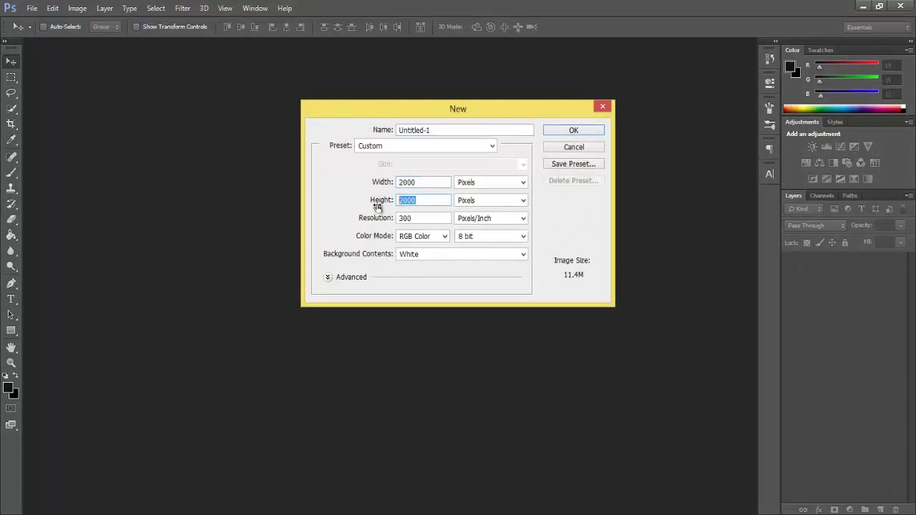
double_click(417, 218)
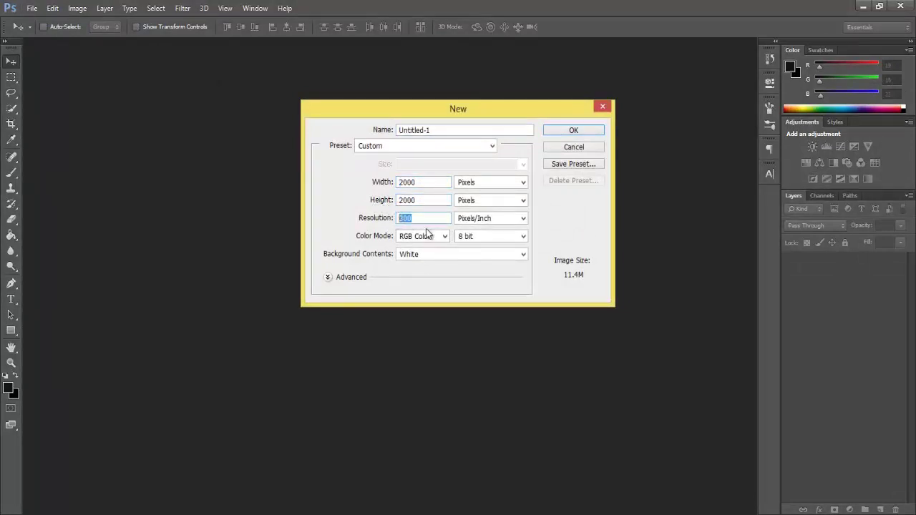
left_click(570, 130)
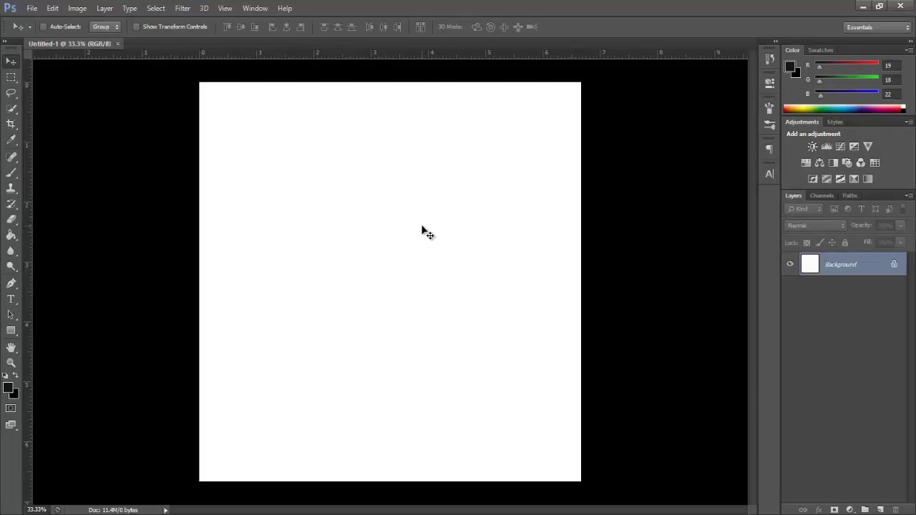
- Unlock the background into an editable layer named Background
double_click(874, 269)
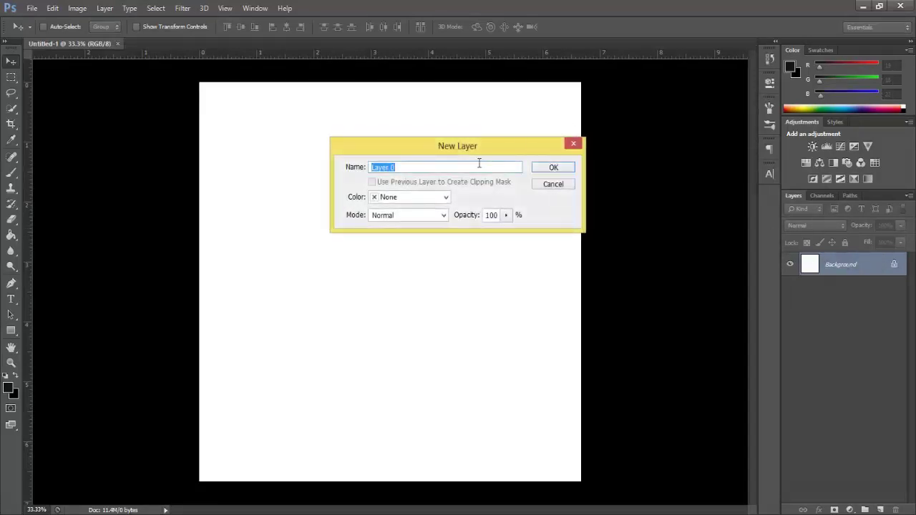
type("Background")
left_click(549, 169)
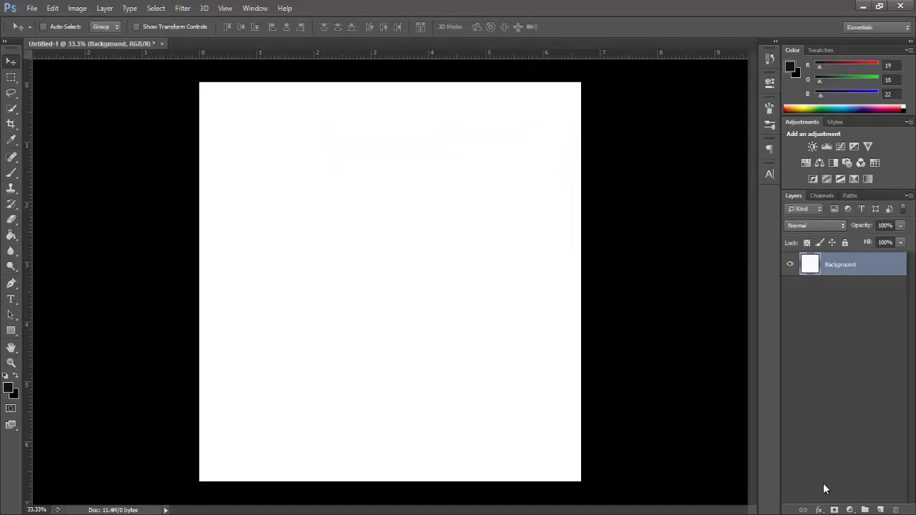
- Add a Color Overlay in light blue 7ec1c7, copied from the colour notes
right_click(871, 266)
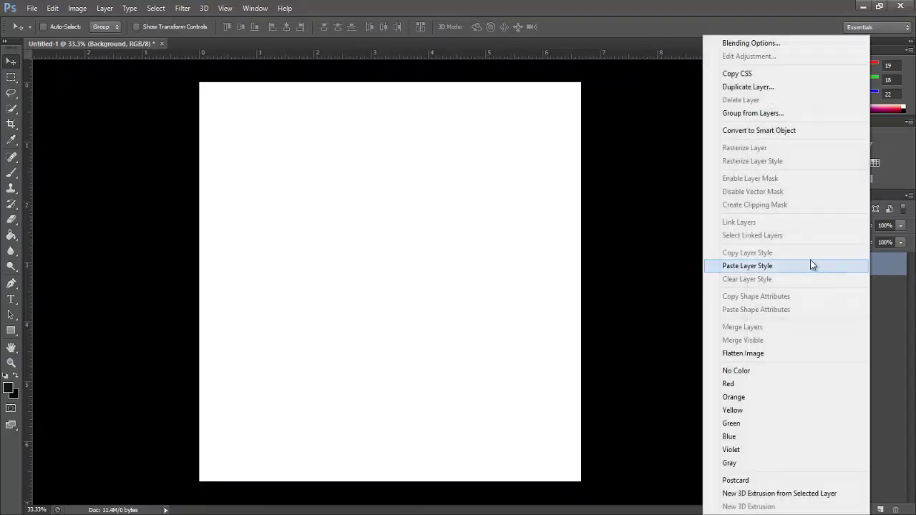
left_click(783, 43)
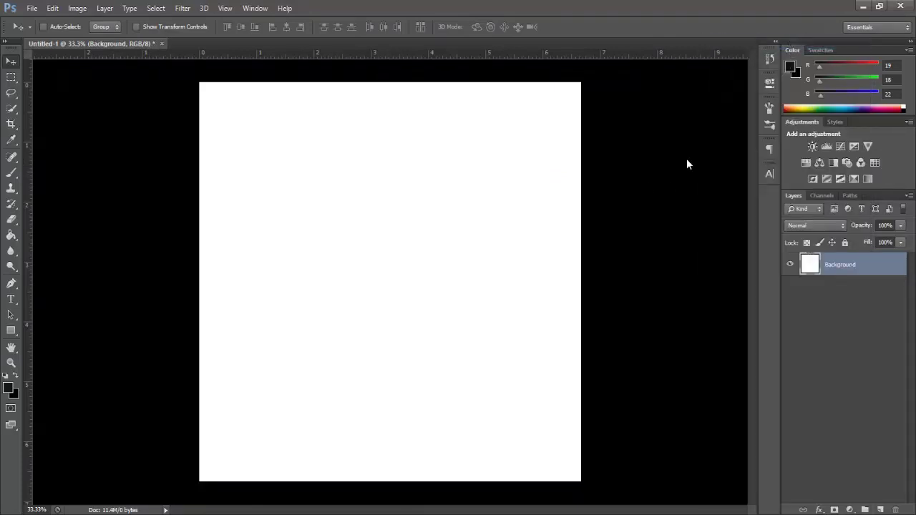
left_click(598, 206)
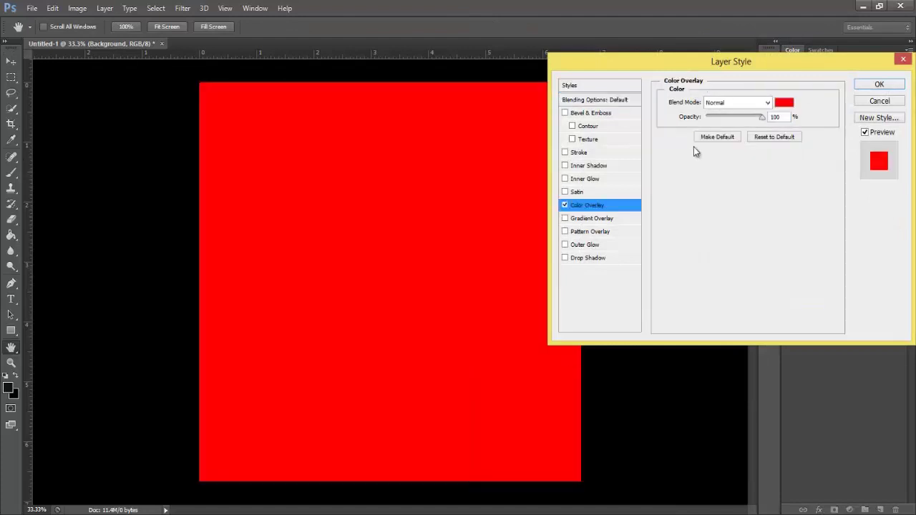
left_click(783, 103)
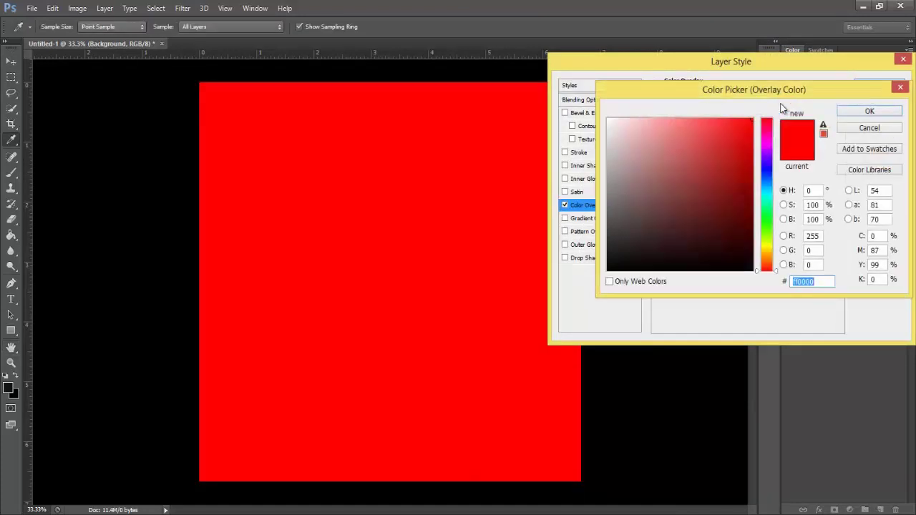
key("alt+Tab")
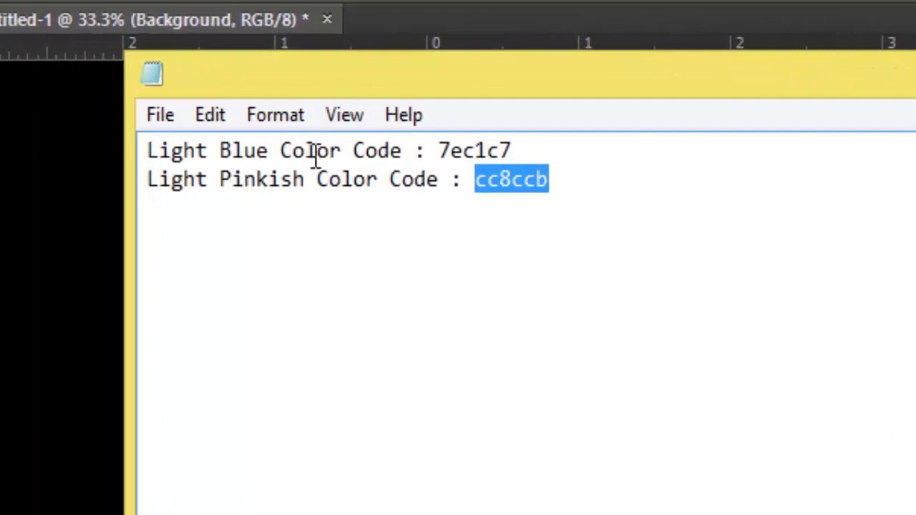
left_click_drag(438, 150, 507, 151)
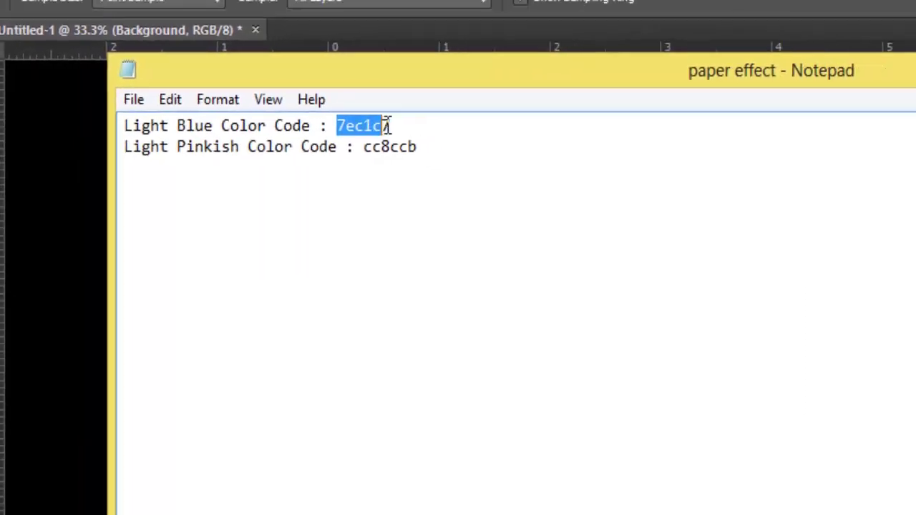
left_click_drag(389, 126, 392, 126)
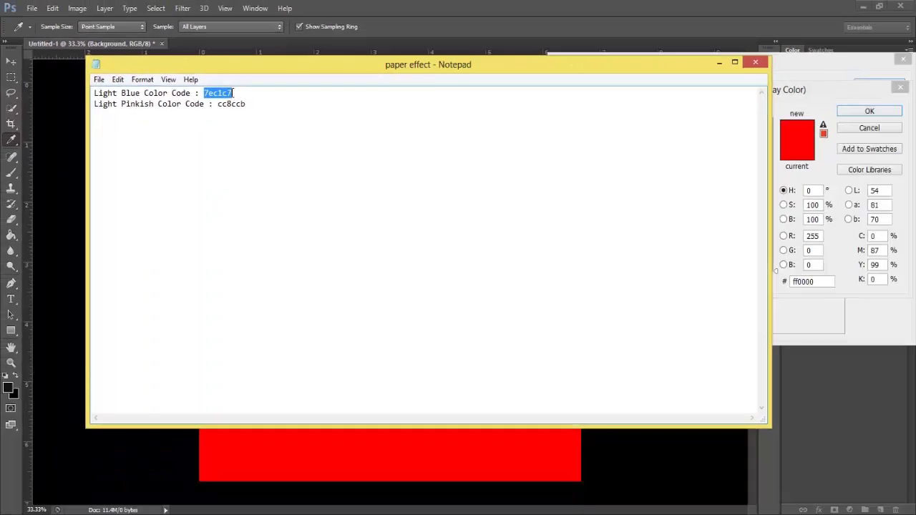
key("ctrl+c")
key("alt+Tab")
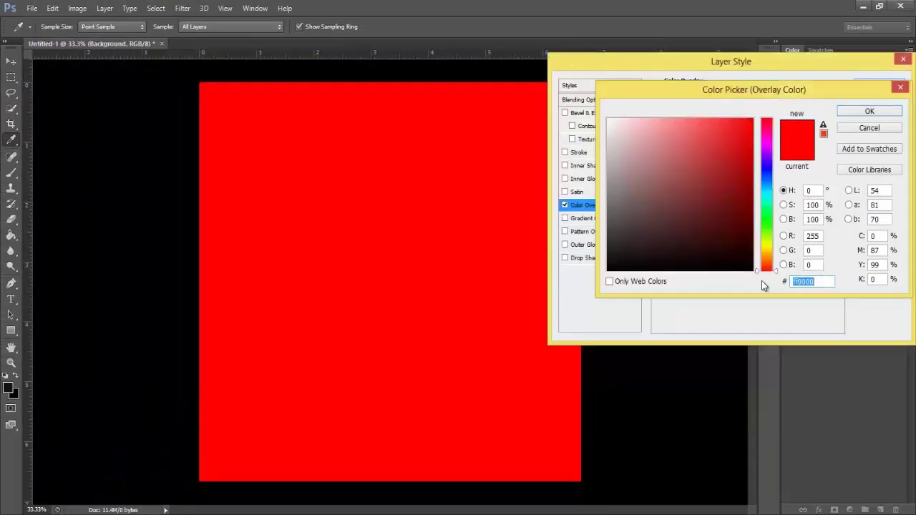
key("ctrl+v")
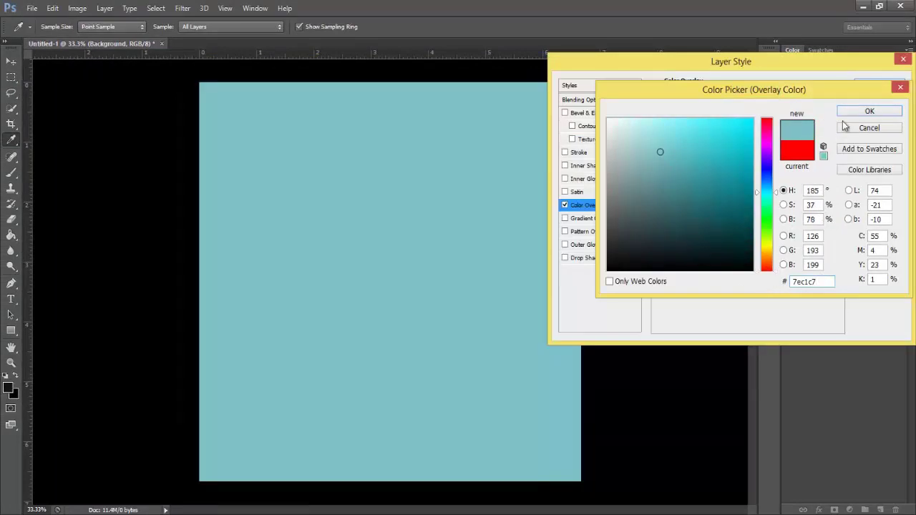
left_click(866, 113)
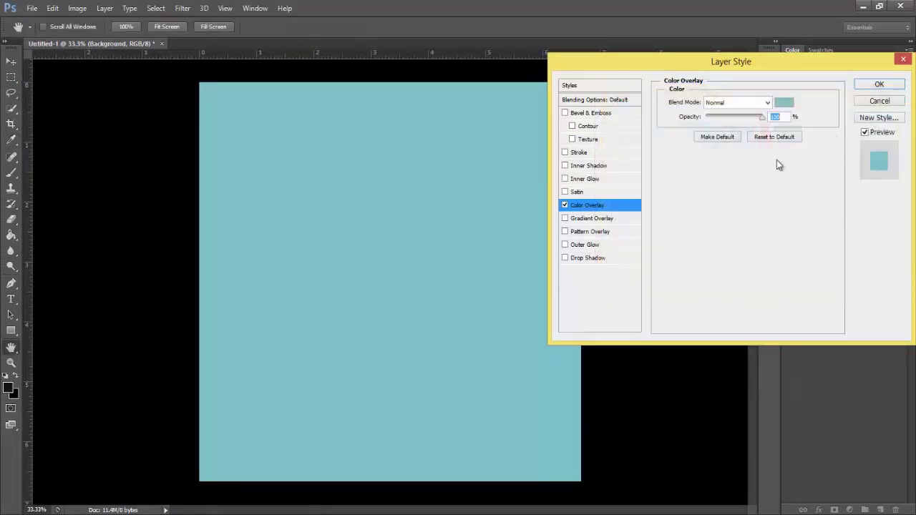
- Add a Gradient Overlay and switch the Color Overlay blend mode to Linear Burn
left_click(585, 218)
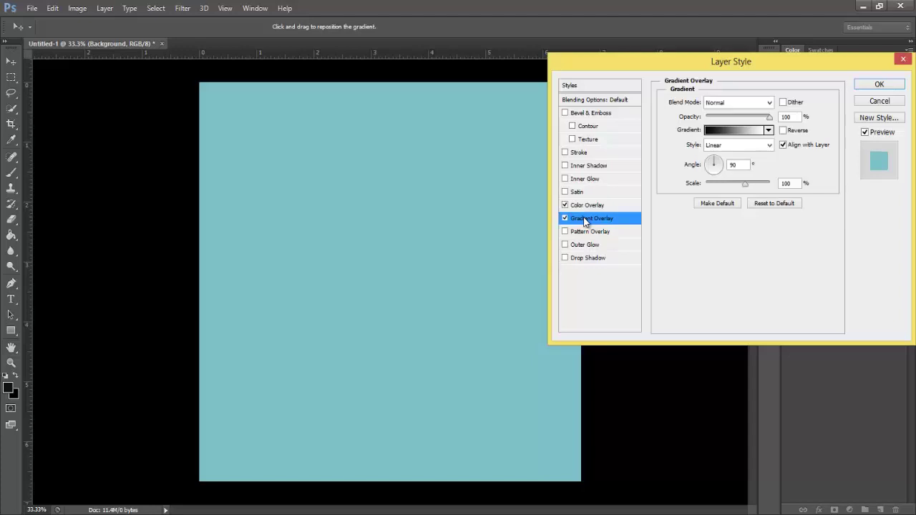
left_click(585, 205)
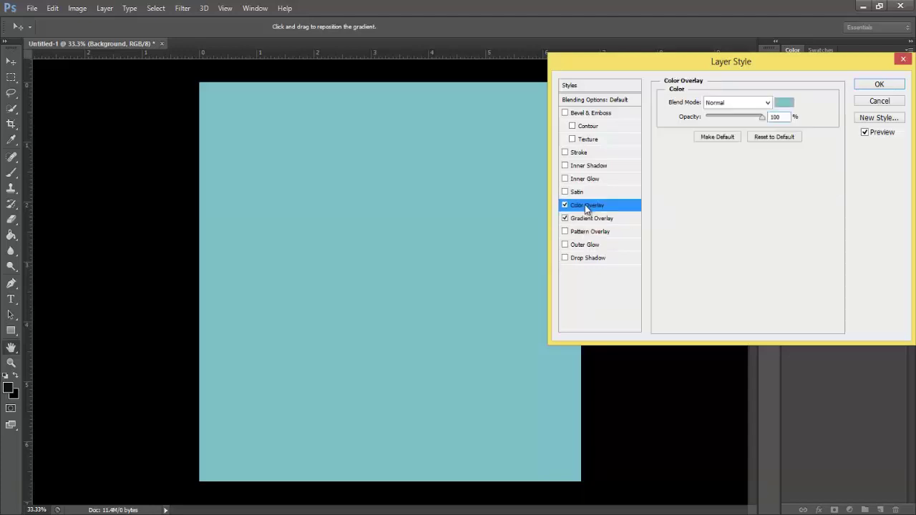
left_click(765, 104)
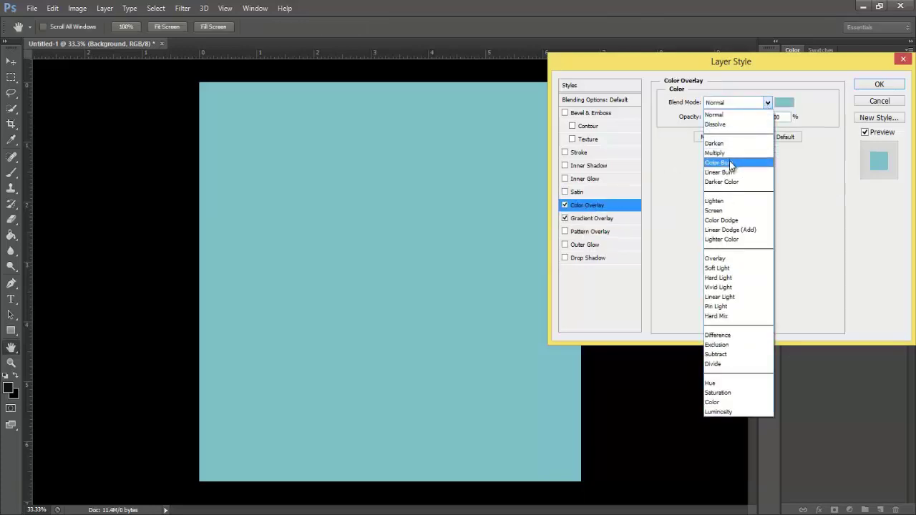
left_click(730, 173)
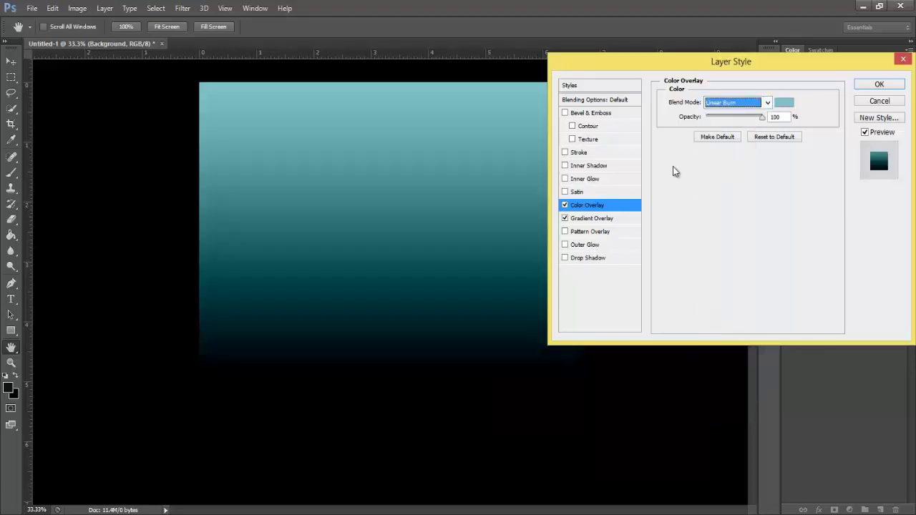
- Set the Gradient Overlay to Multiply, 45° angle, 25% opacity, and enable Pattern Overlay
left_click(617, 218)
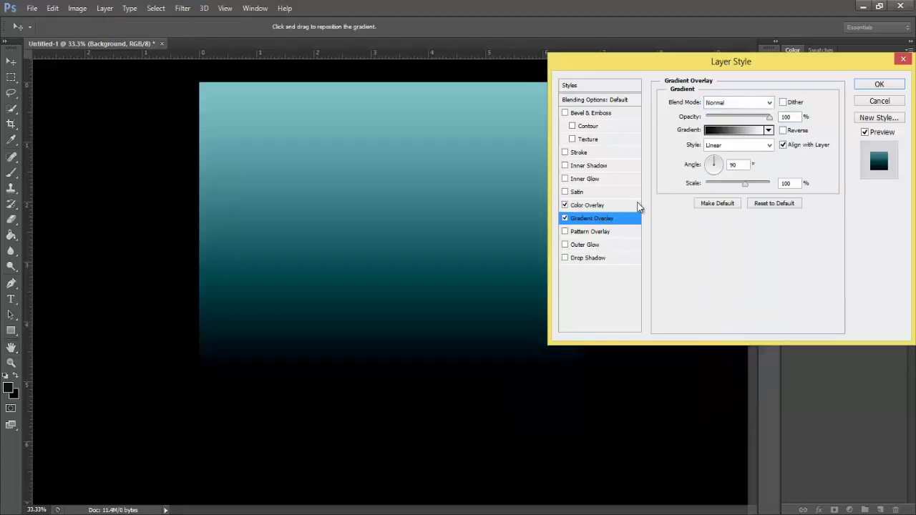
left_click(770, 105)
left_click(734, 154)
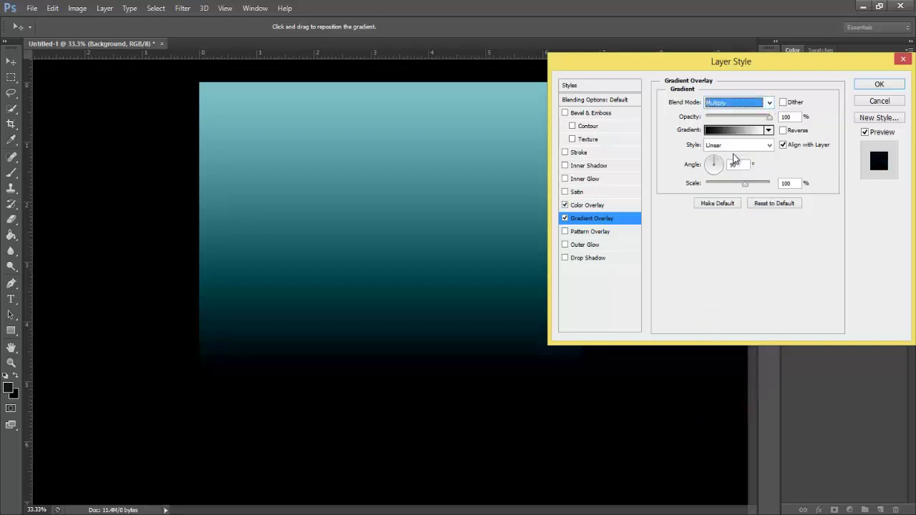
left_click(733, 165)
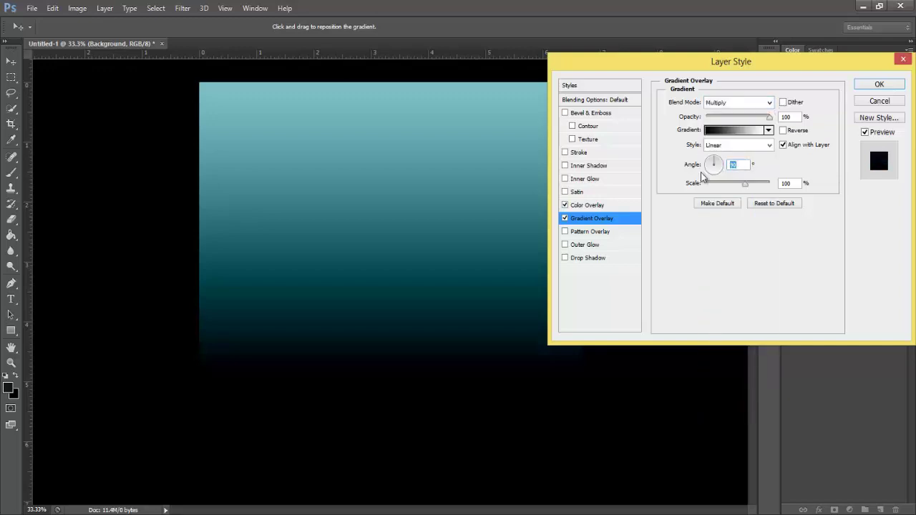
type("45")
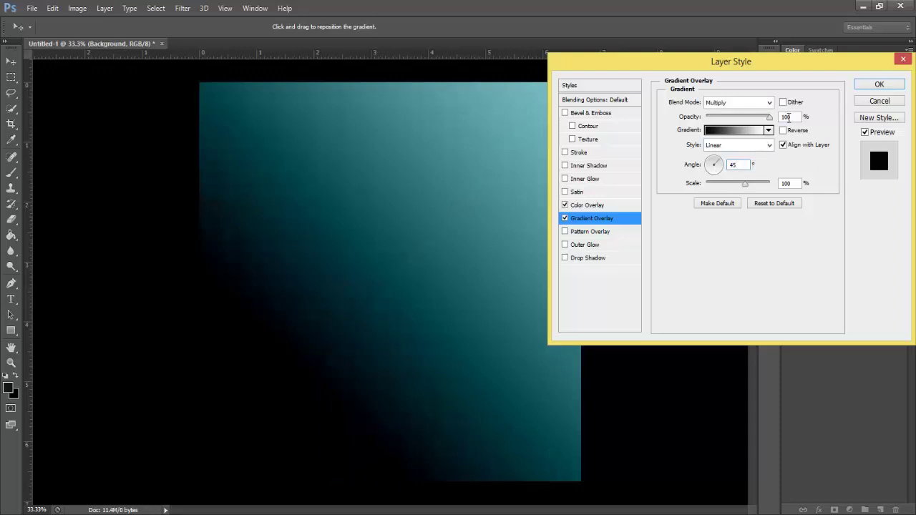
double_click(788, 117)
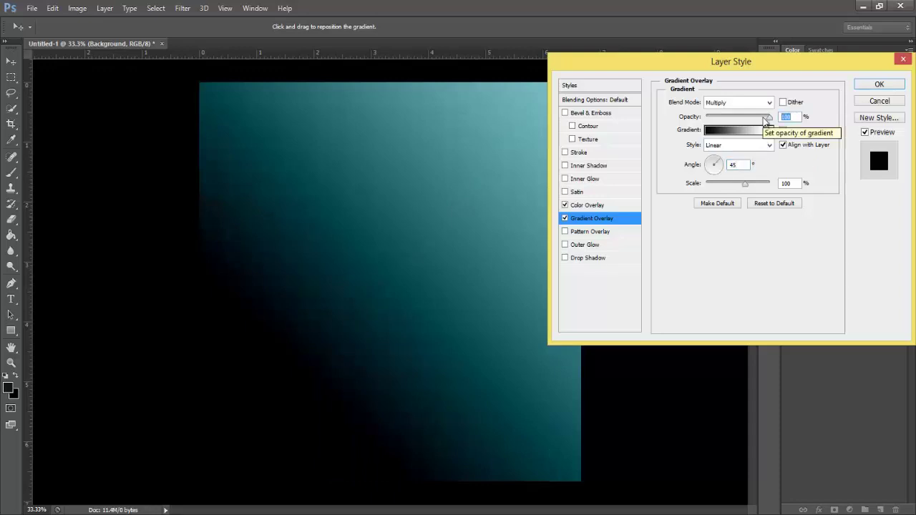
type("25")
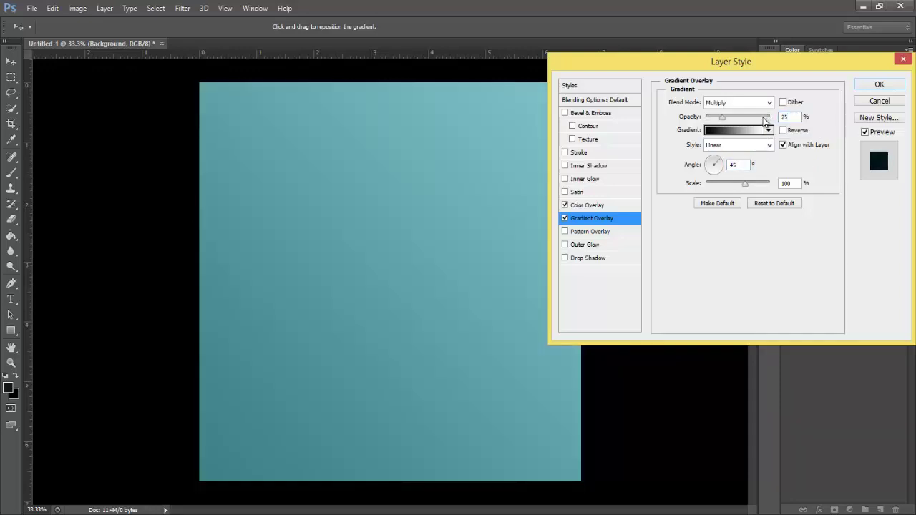
left_click(585, 232)
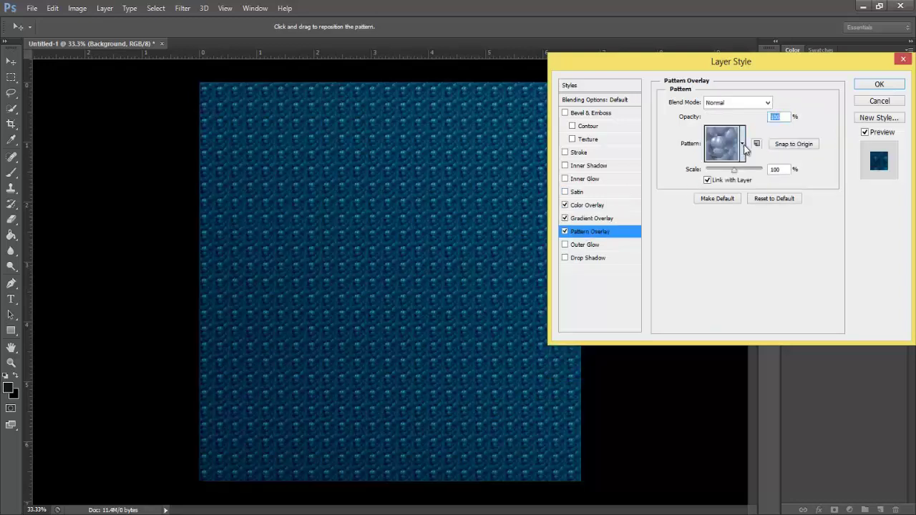
- Choose a plain light pattern at Linear Burn, 40% opacity, and apply the layer style
left_click(742, 144)
left_click(741, 180)
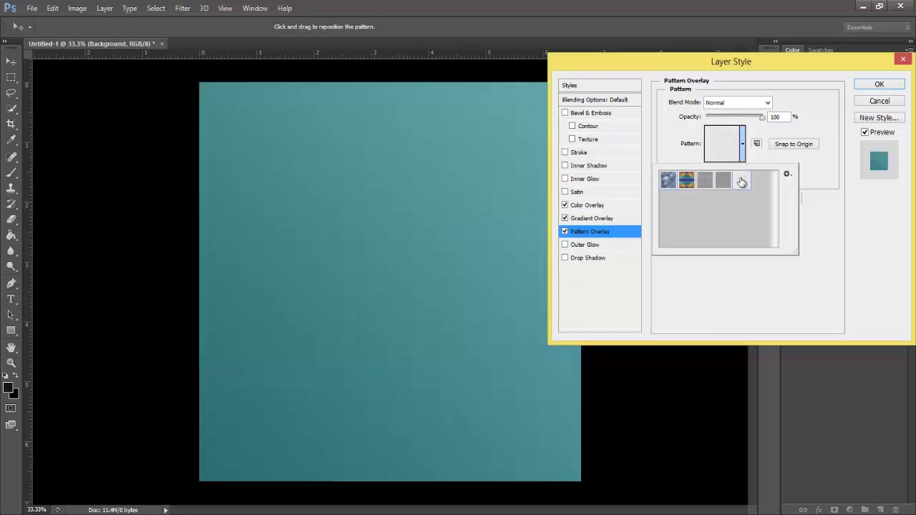
left_click(767, 103)
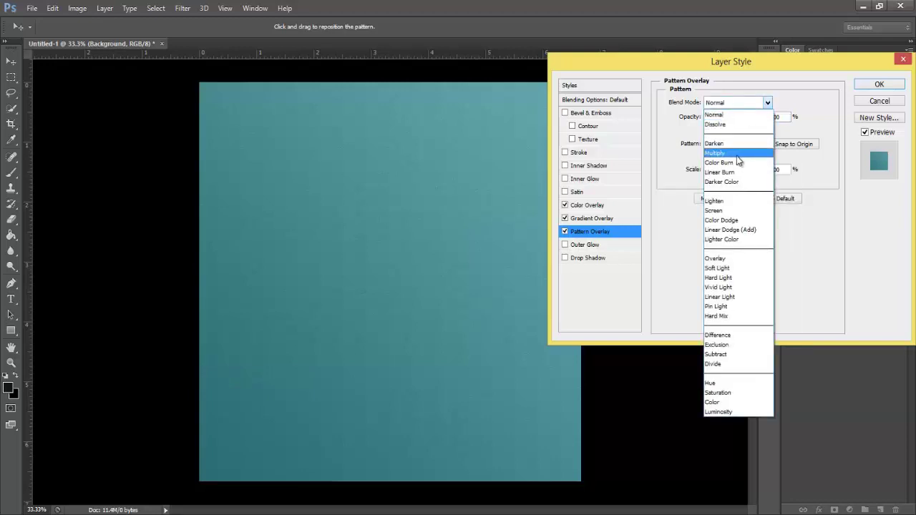
left_click(736, 173)
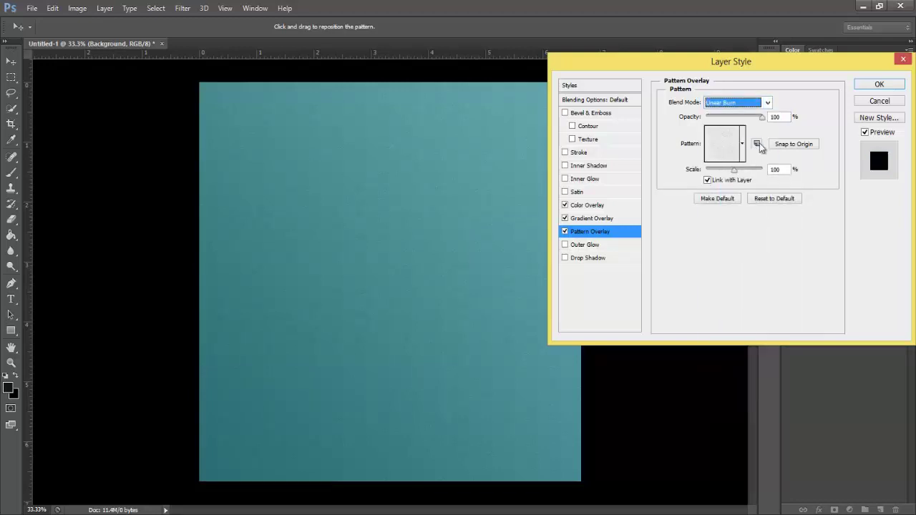
key("Tab")
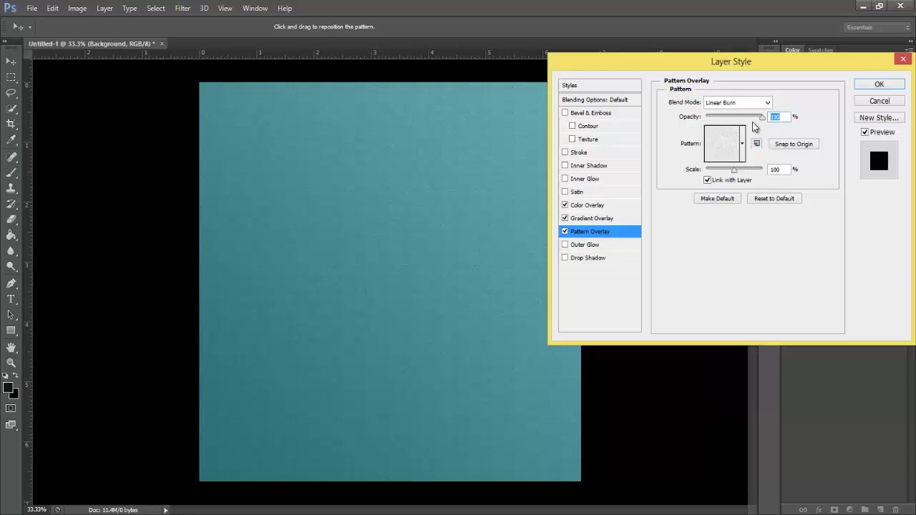
type("40")
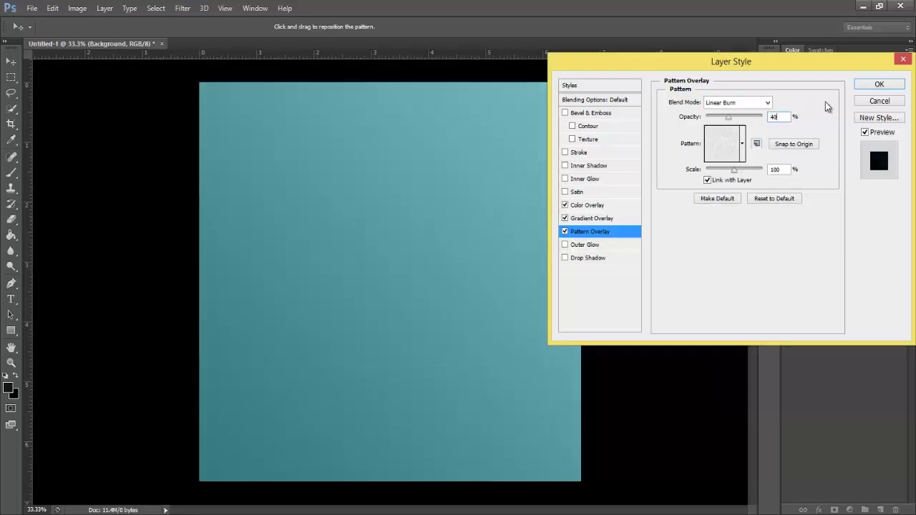
left_click(878, 85)
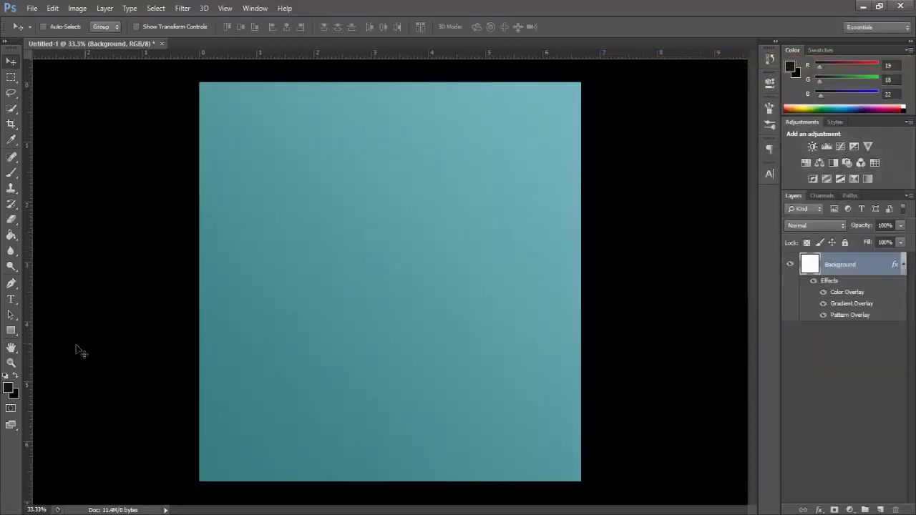
- Zoom in to compare the background with the Pattern Overlay toggled off and on, then fit to screen
left_click(10, 363)
left_click_drag(362, 298, 437, 293)
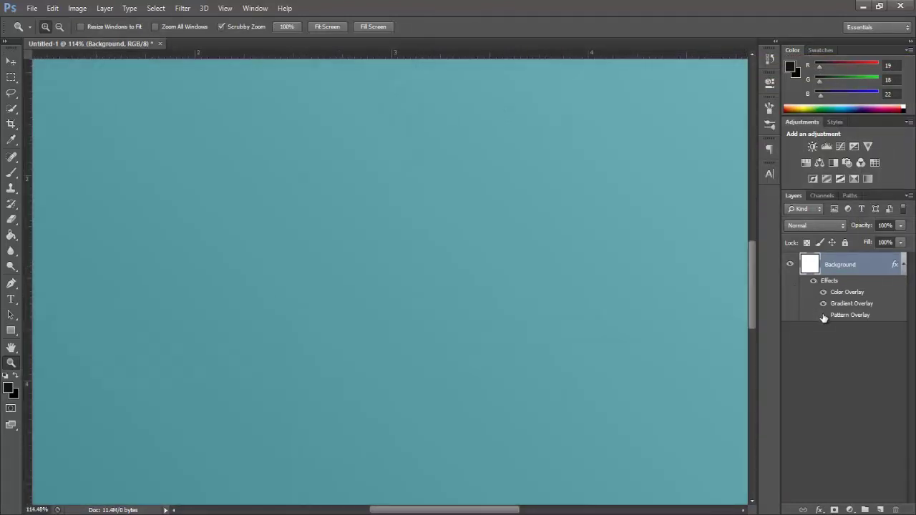
left_click(823, 315)
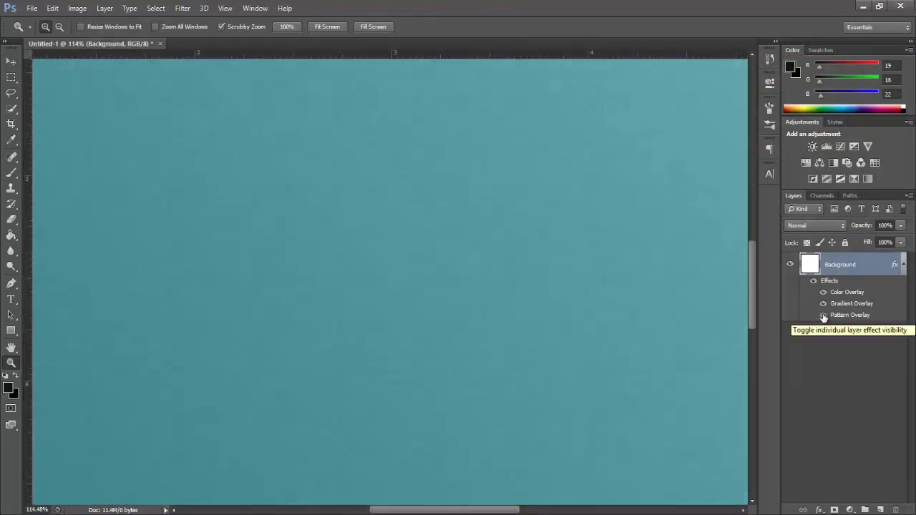
left_click(823, 316)
left_click(823, 316)
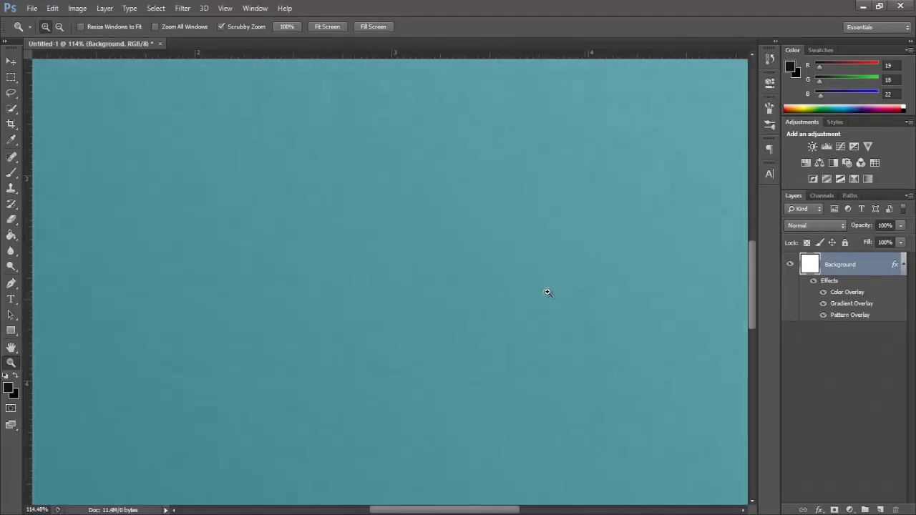
key("ctrl+0")
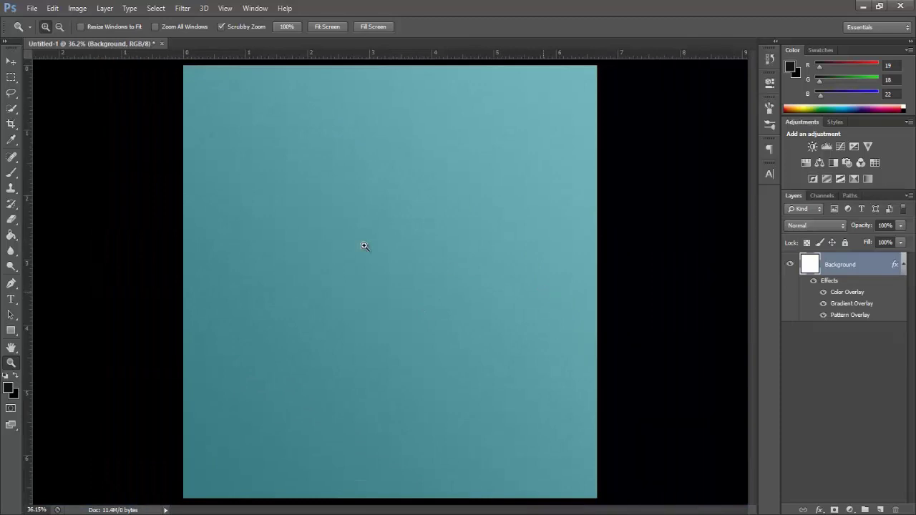
- Group the Background layer, name the group BG, and collapse it
left_click(13, 63)
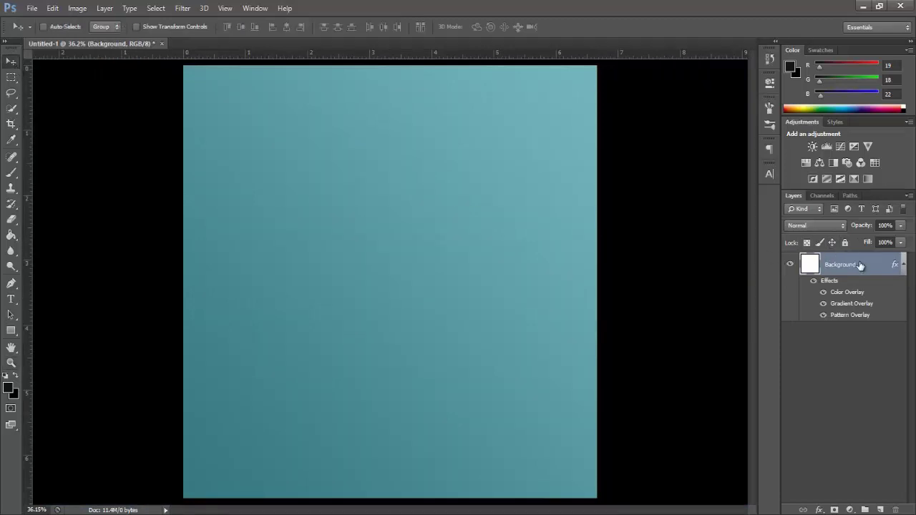
key("ctrl+g")
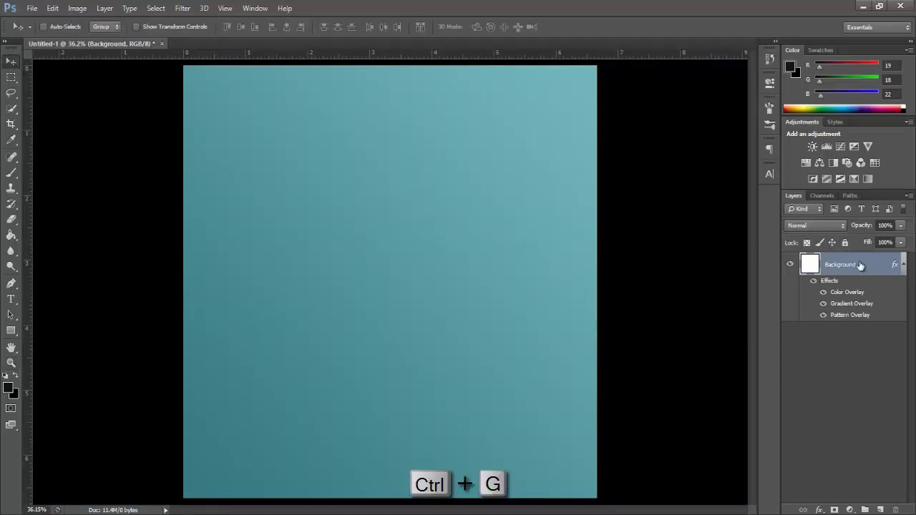
double_click(833, 261)
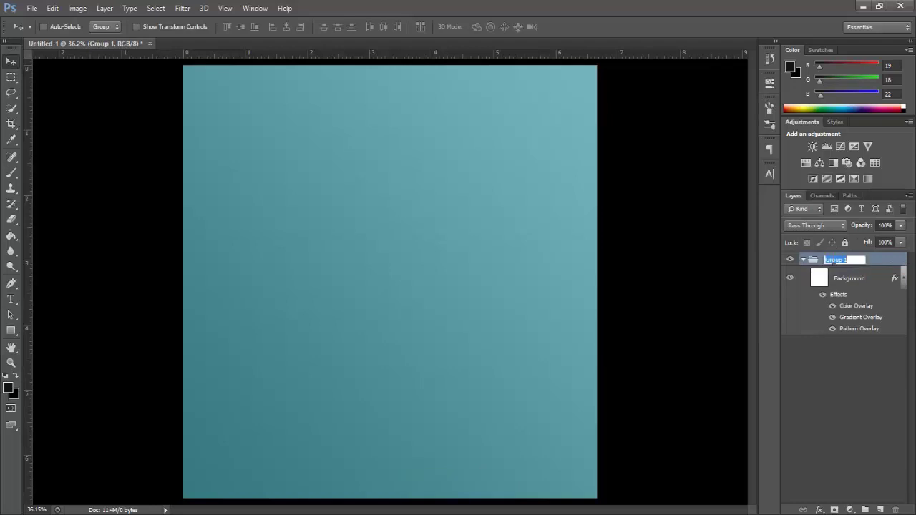
type("BG")
key("Return")
left_click(803, 259)
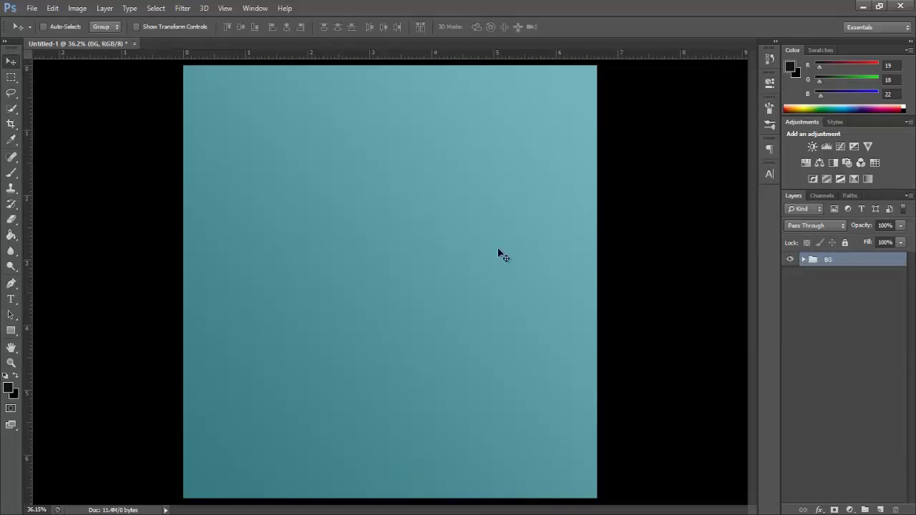
- Type the word PAPER as a new text layer on the canvas
left_click(11, 299)
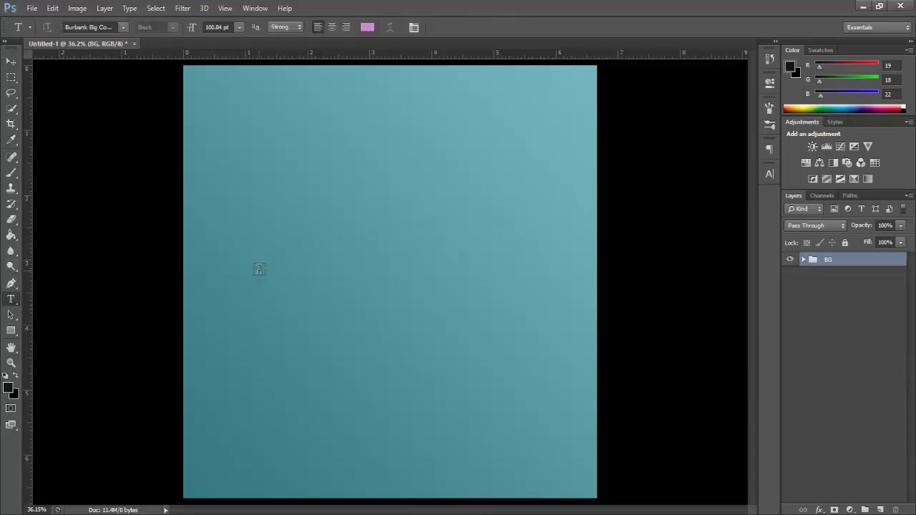
left_click(259, 268)
type("PAPER")
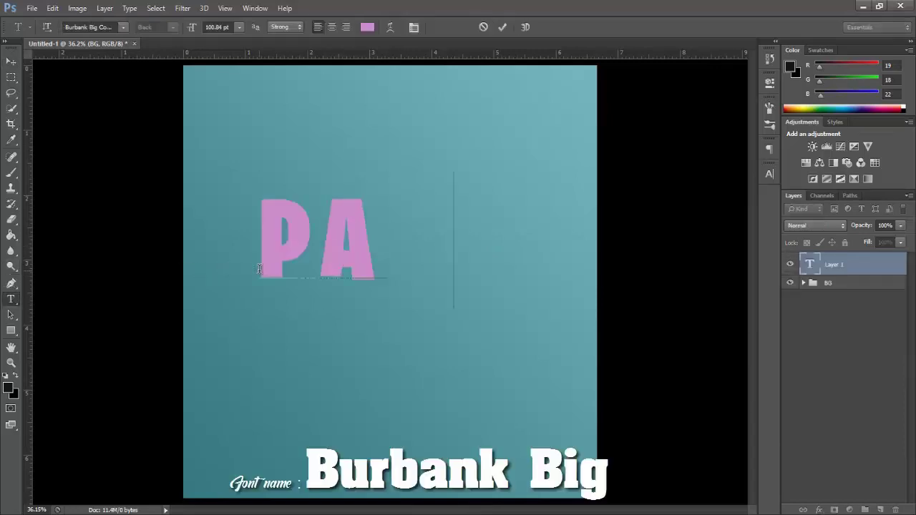
left_click(11, 61)
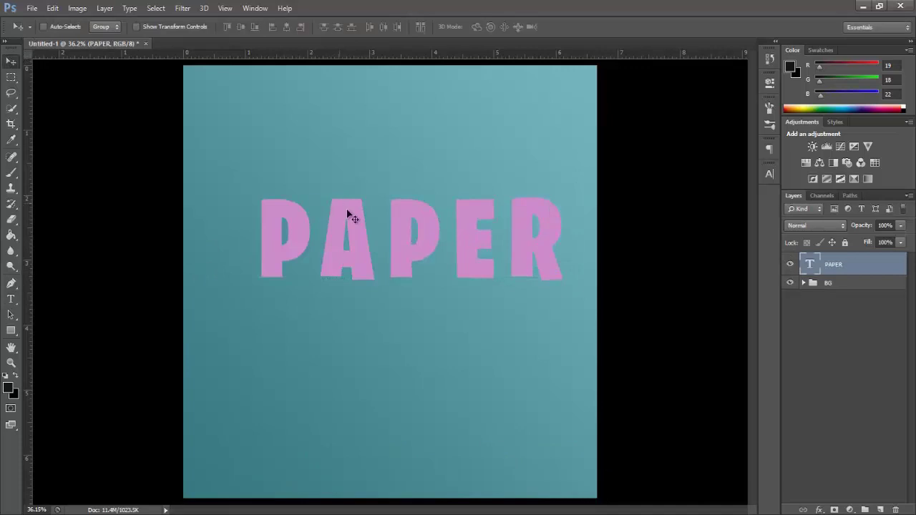
- Centre PAPER vertically and horizontally against a full-canvas selection, then deselect
left_click_drag(351, 223, 341, 243)
key("ctrl+a")
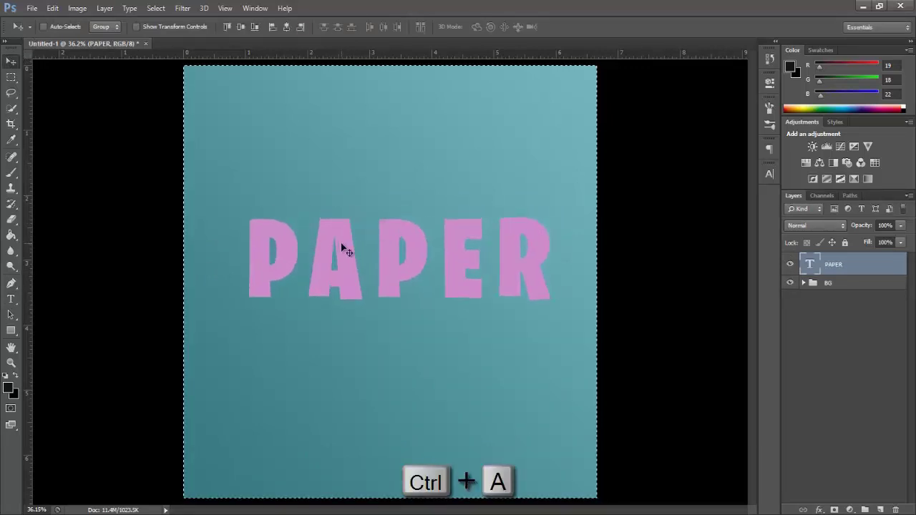
left_click(241, 26)
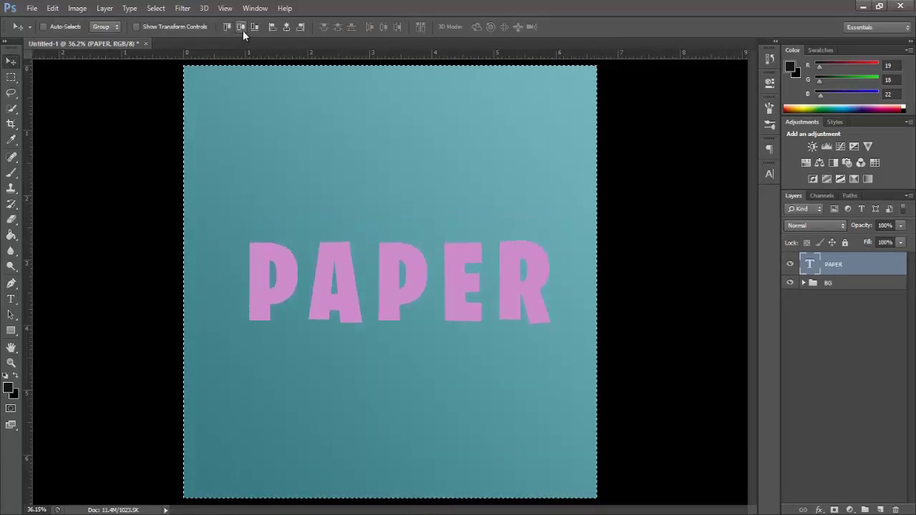
left_click(286, 26)
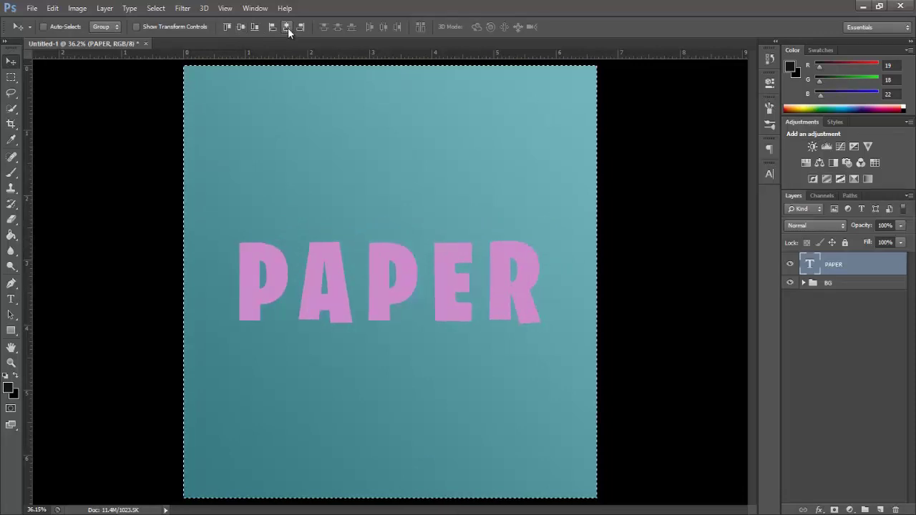
key("ctrl+d")
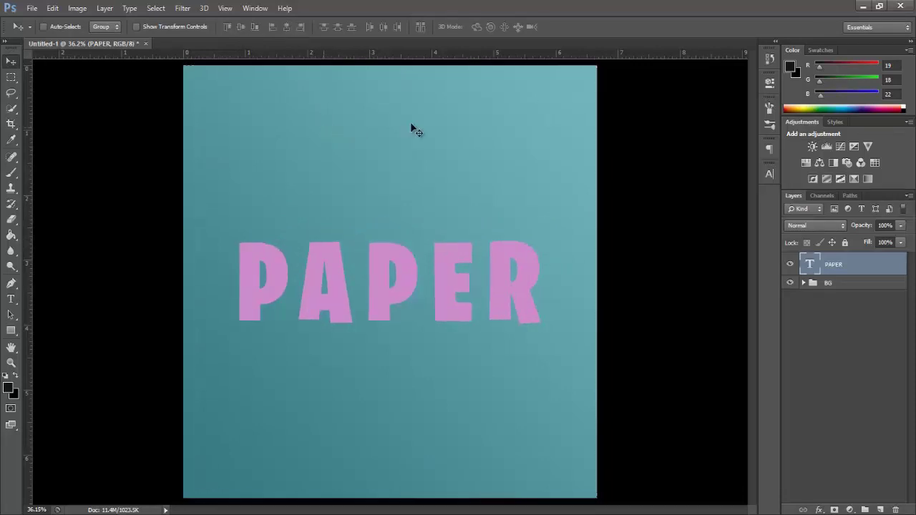
- Confirm PAPER's pink colour in the Character panel and convert the layer to a smart object
left_click(769, 174)
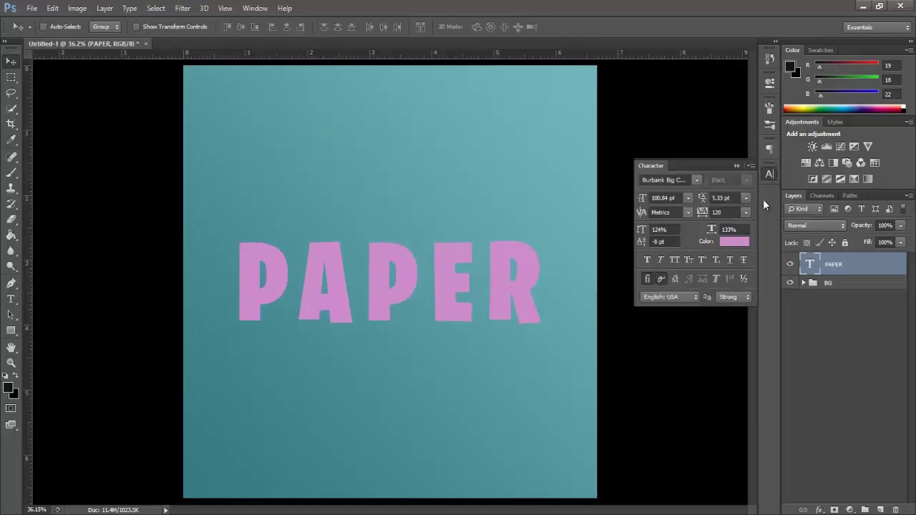
left_click(736, 242)
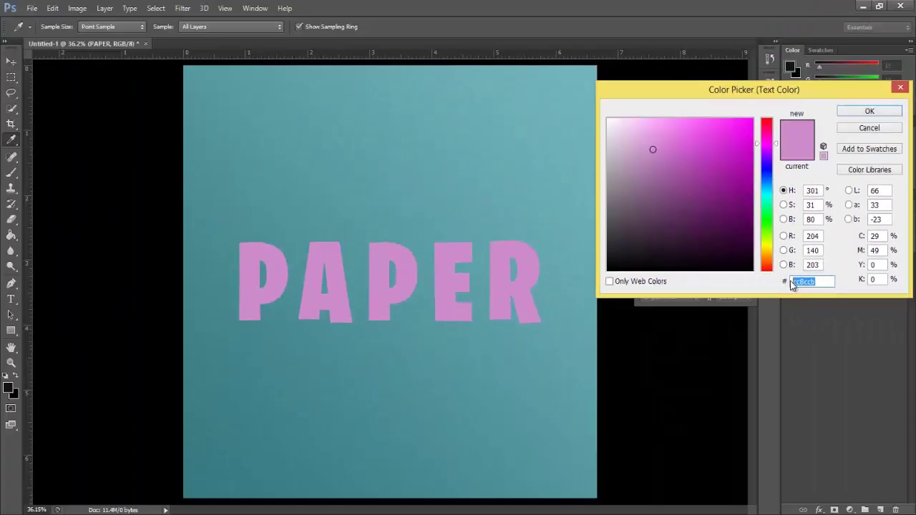
left_click(852, 113)
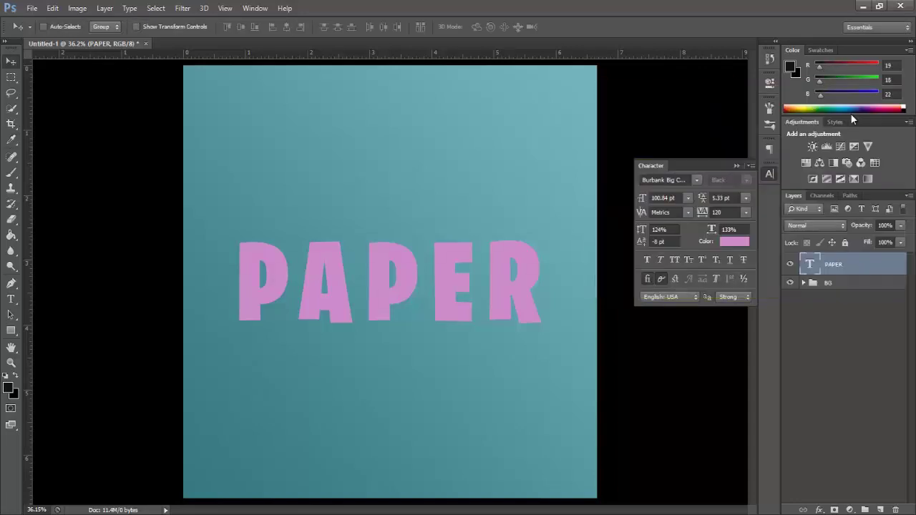
left_click(737, 166)
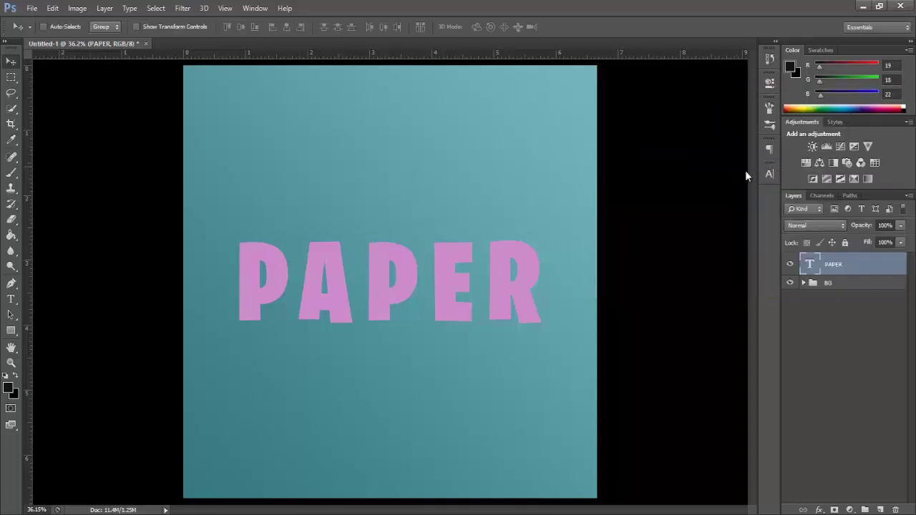
right_click(854, 266)
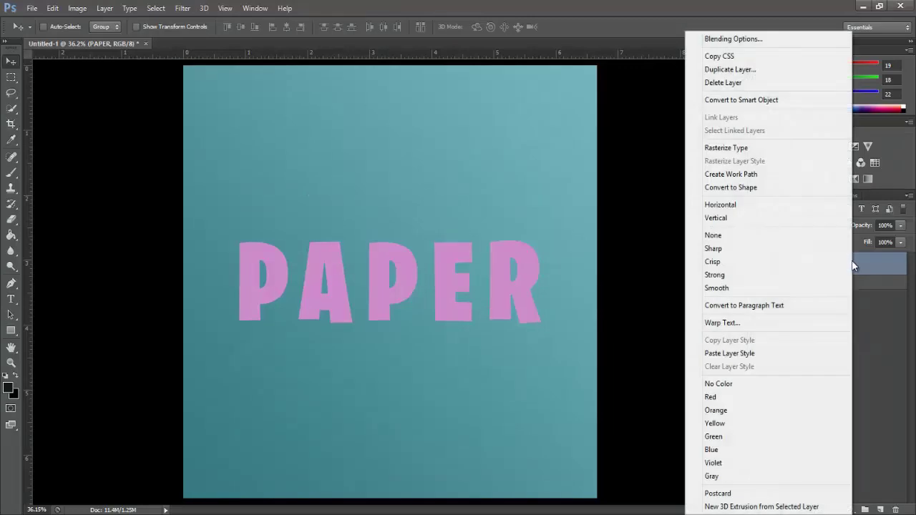
left_click(805, 103)
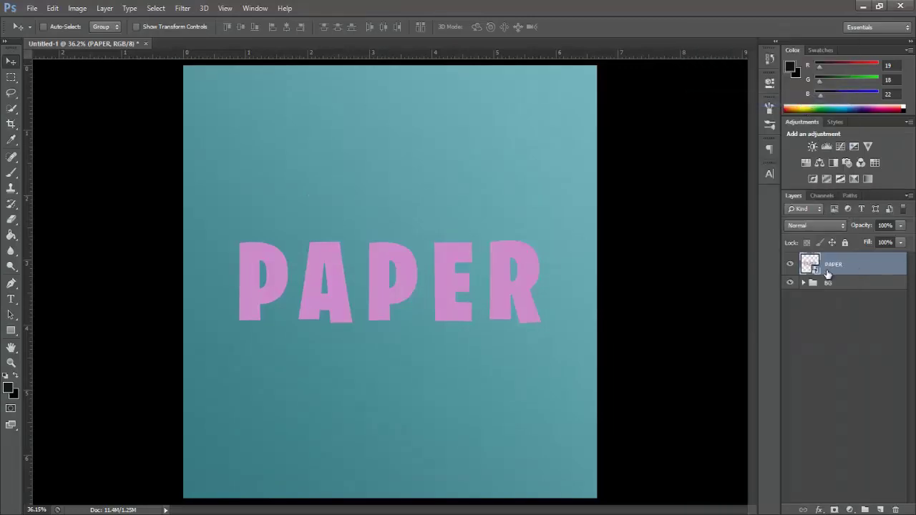
- Add Bevel & Emboss to PAPER with size 100, soften 16, and a local -145° angle
double_click(868, 265)
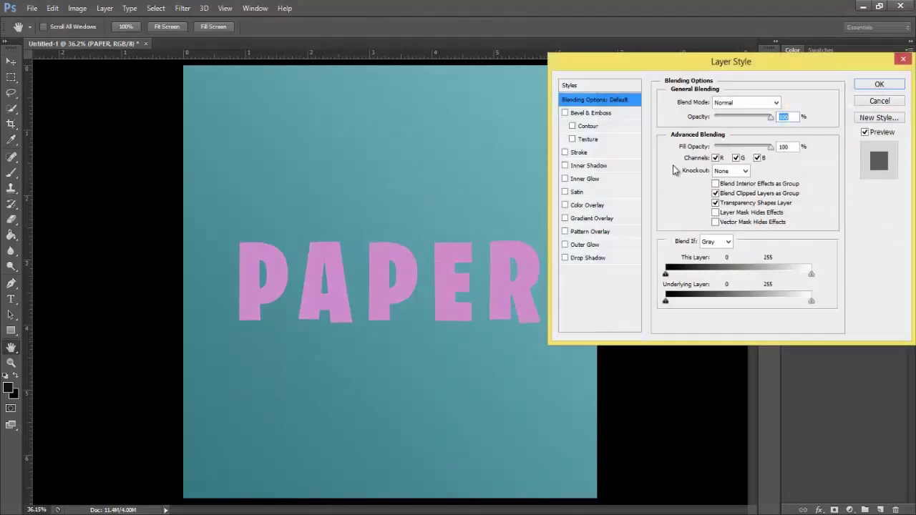
left_click(592, 113)
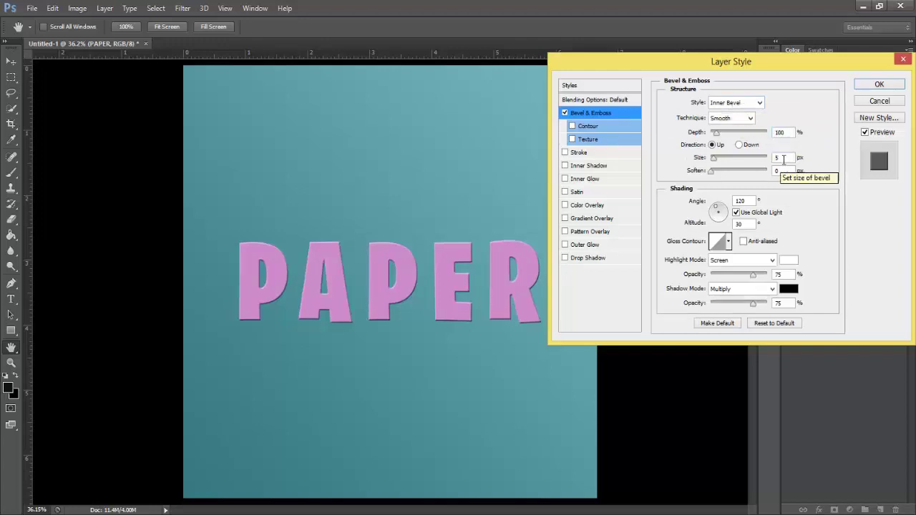
left_click_drag(784, 158, 758, 161)
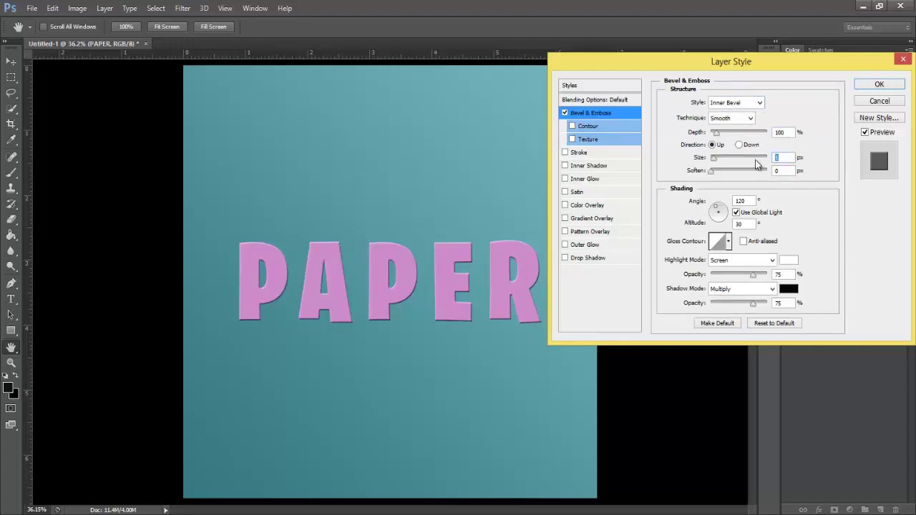
type("100")
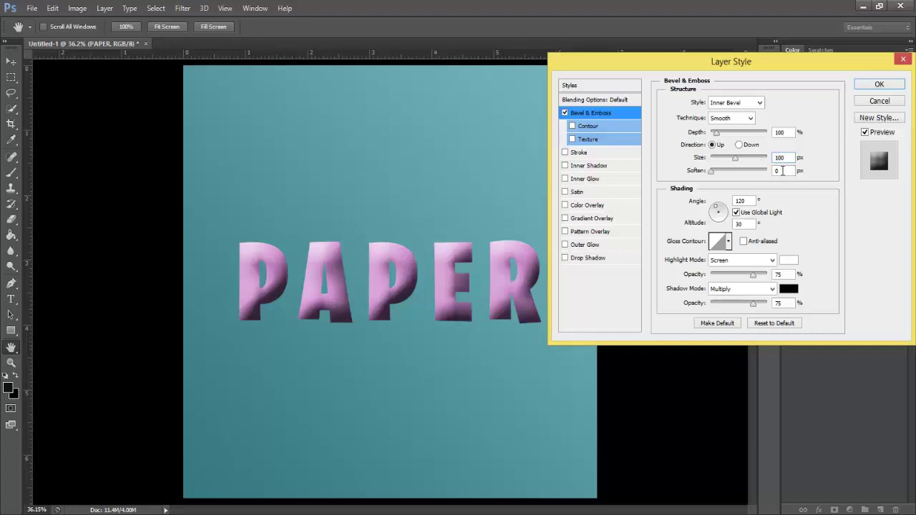
left_click_drag(784, 170, 766, 175)
type("16")
left_click(736, 213)
left_click(719, 209)
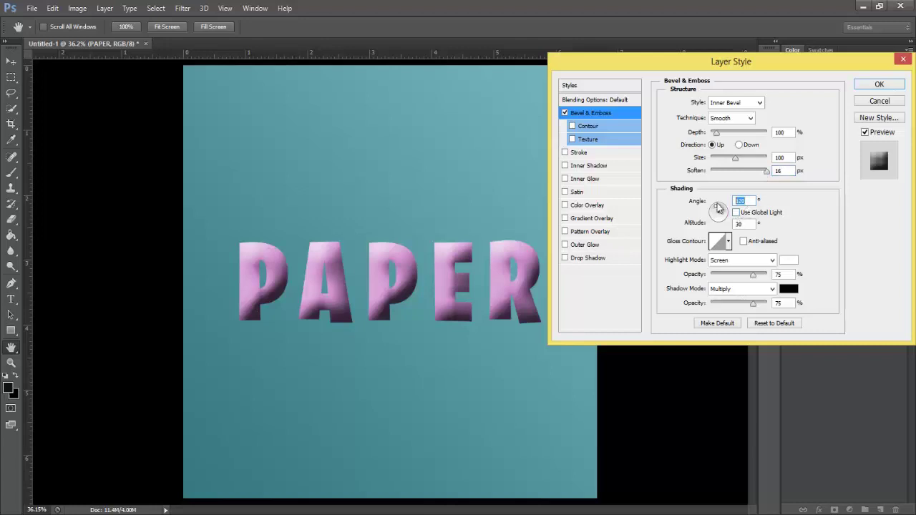
type("-145")
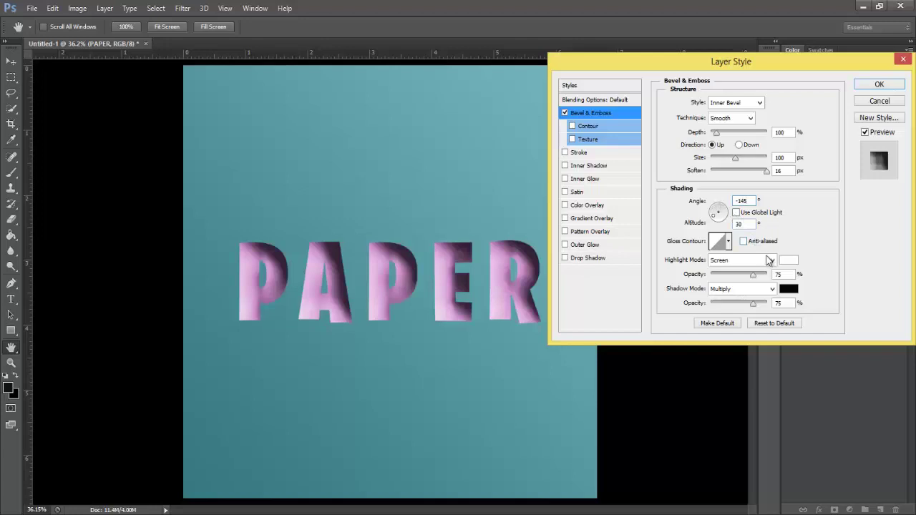
- Set the bevel highlights to Soft Light at 15% opacity
left_click(772, 261)
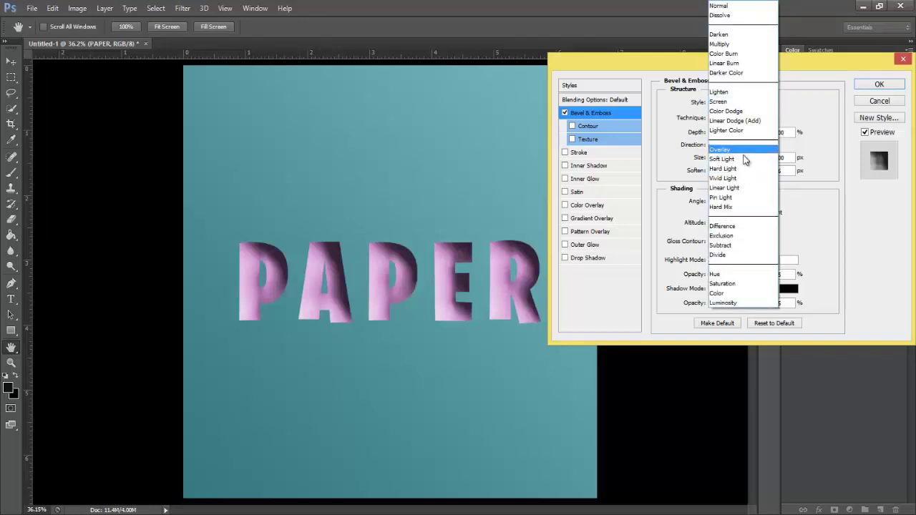
left_click(745, 158)
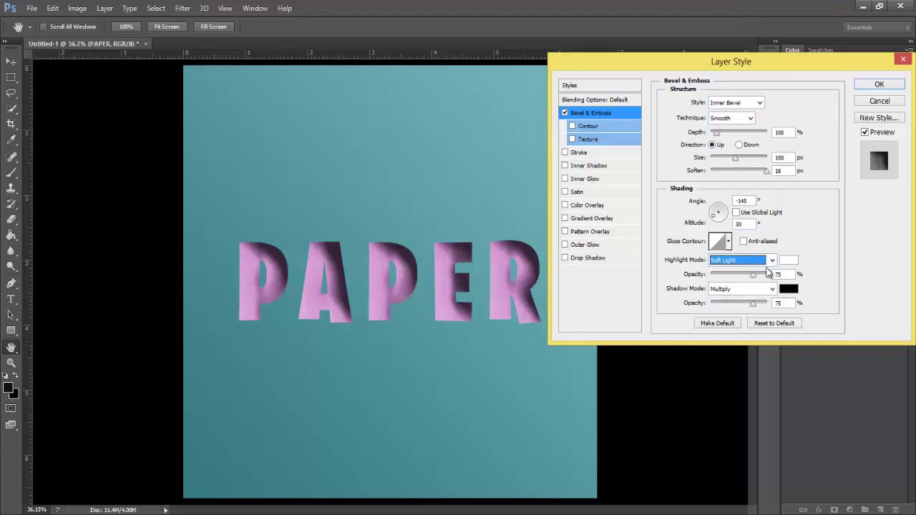
left_click(783, 273)
type("15")
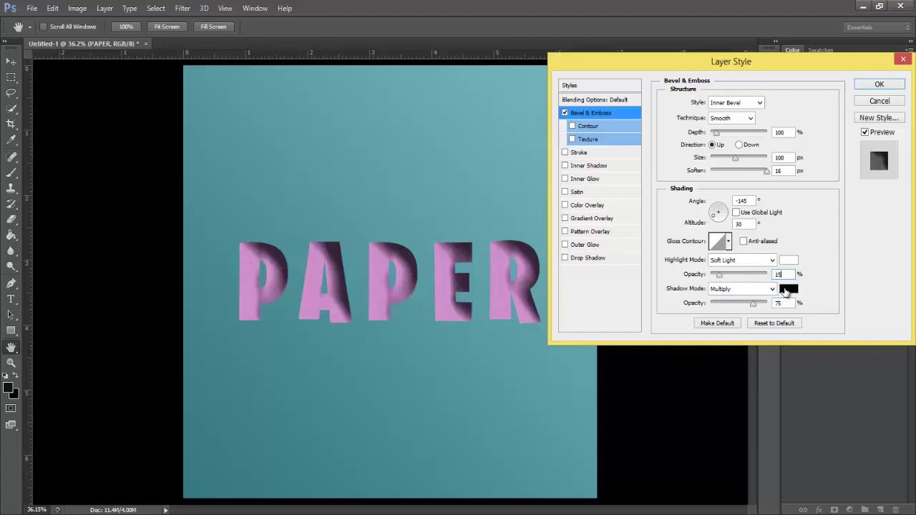
- Make the bevel shadow a dark teal at 25% opacity
left_click(787, 288)
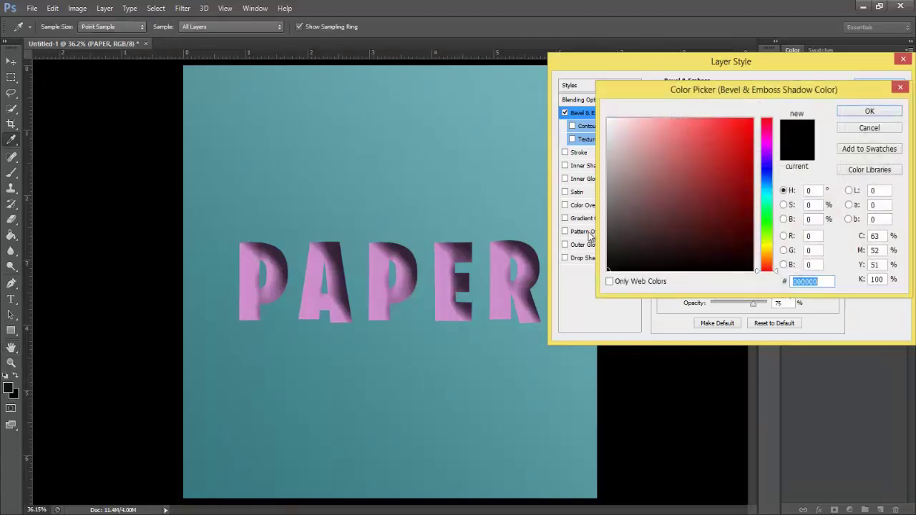
left_click(497, 197)
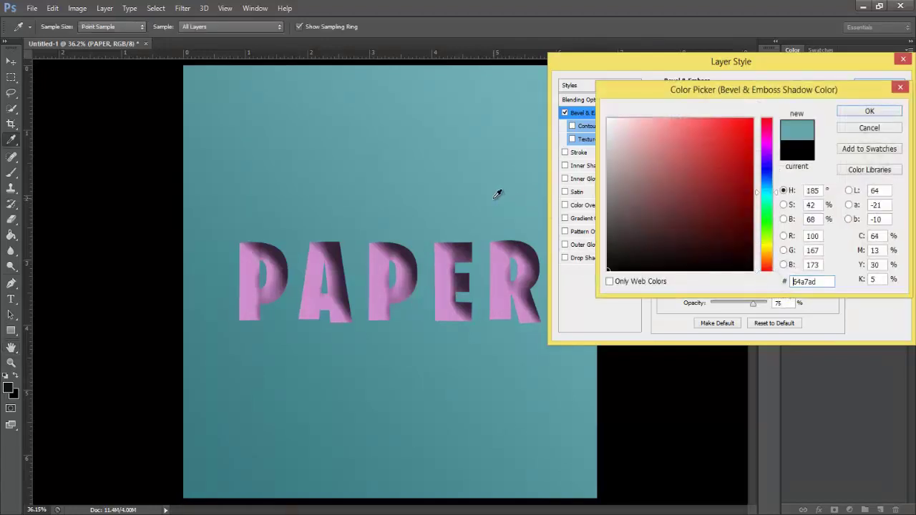
left_click(749, 222)
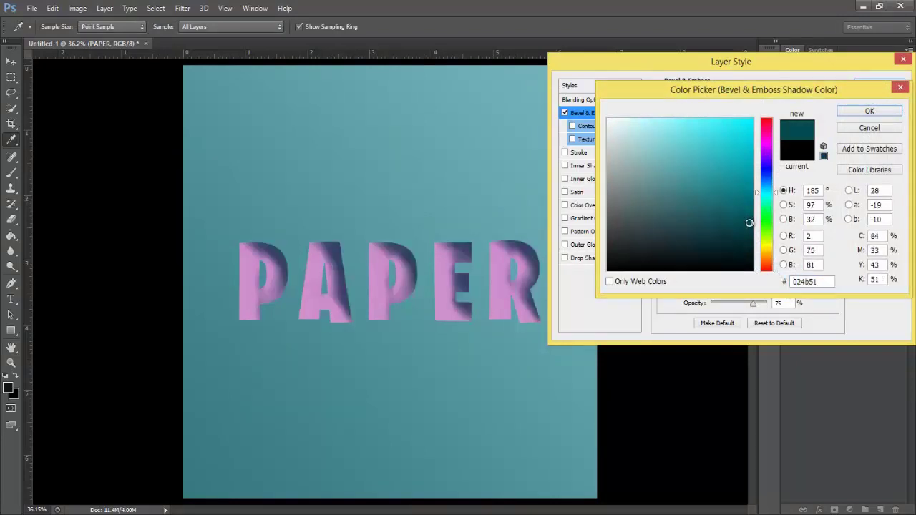
left_click(750, 226)
left_click(846, 112)
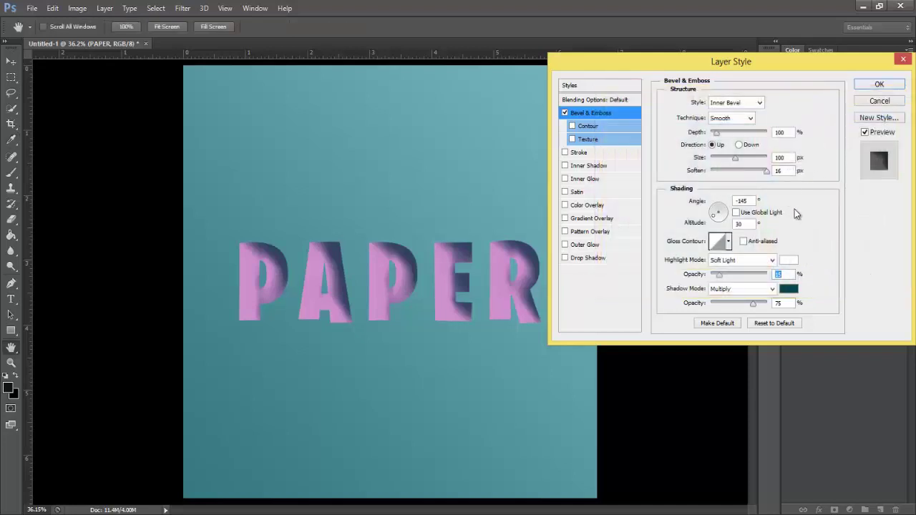
double_click(779, 303)
type("25")
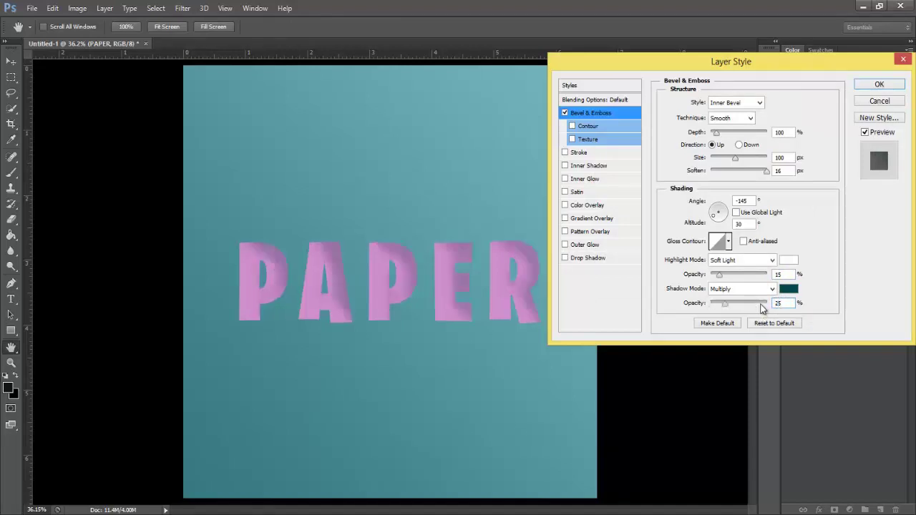
- Add an Inner Shadow to PAPER in white with Normal blend mode
left_click(615, 168)
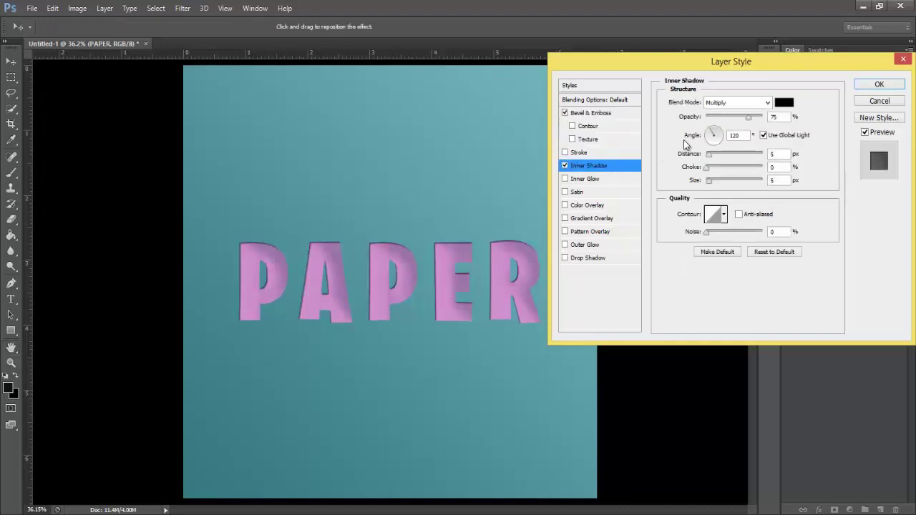
left_click(765, 104)
left_click(735, 119)
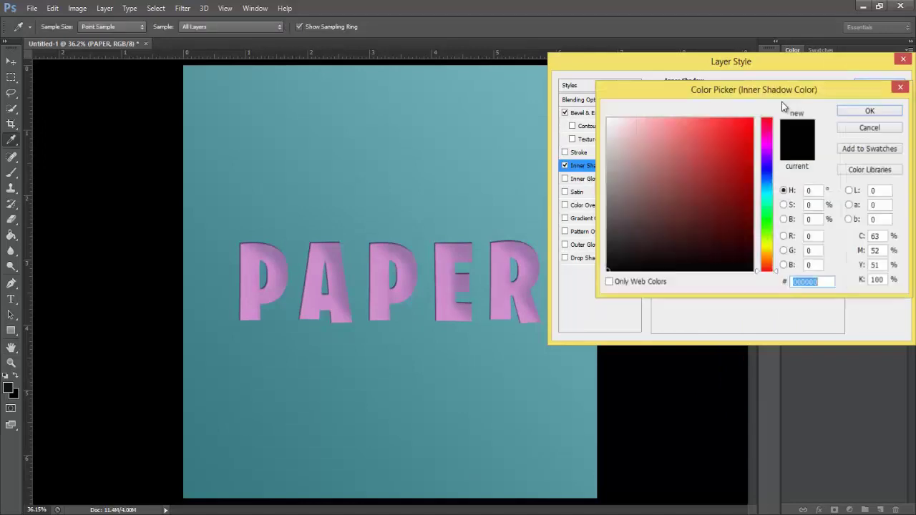
left_click(784, 103)
left_click_drag(650, 135, 587, 112)
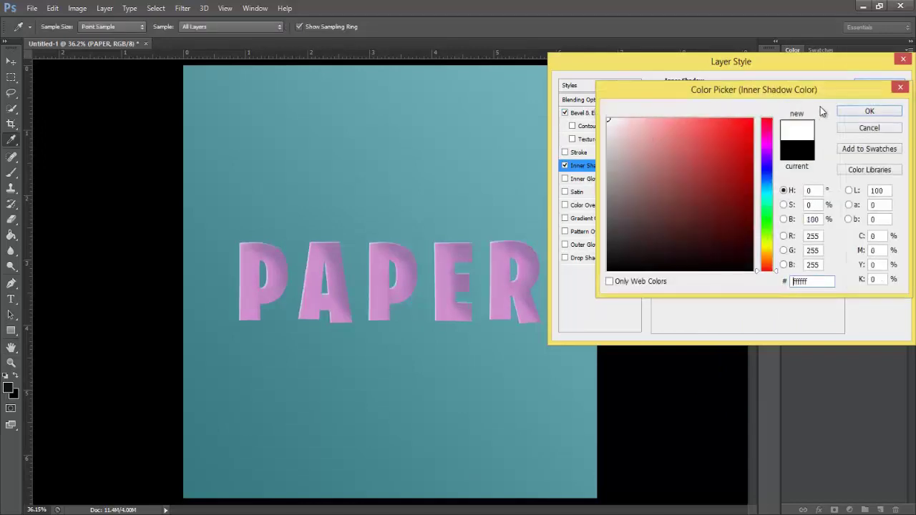
left_click(849, 113)
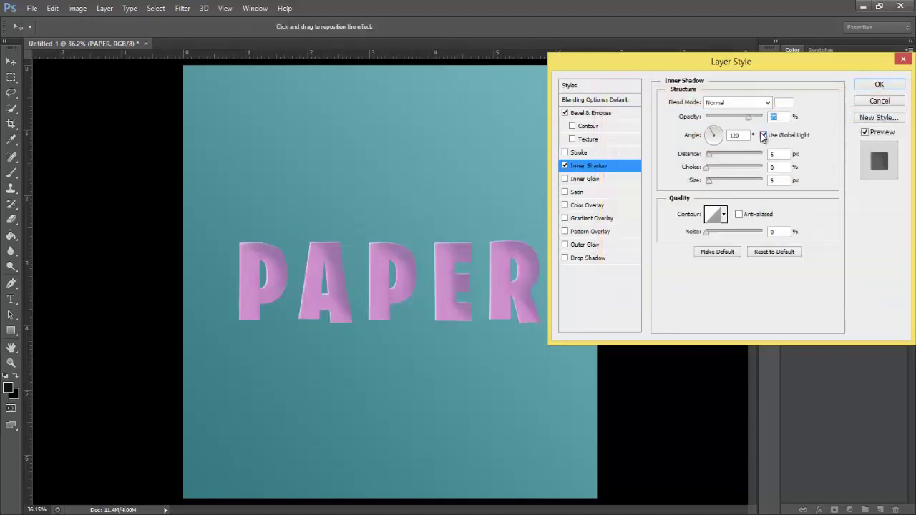
- Give the inner shadow a local -145° angle, 1 px distance and 1 px size, and enable Drop Shadow
left_click(764, 135)
left_click(711, 141)
type("-145")
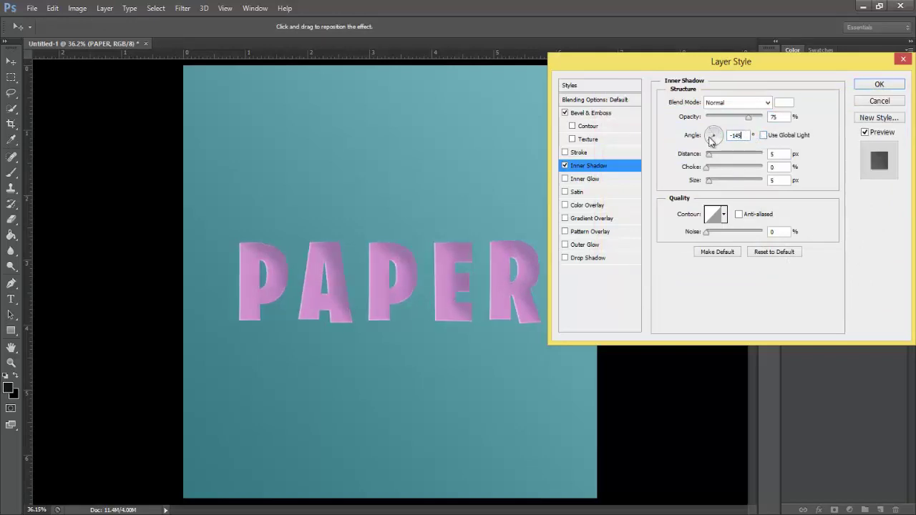
left_click(780, 155)
type("1")
key("Tab")
key("Tab")
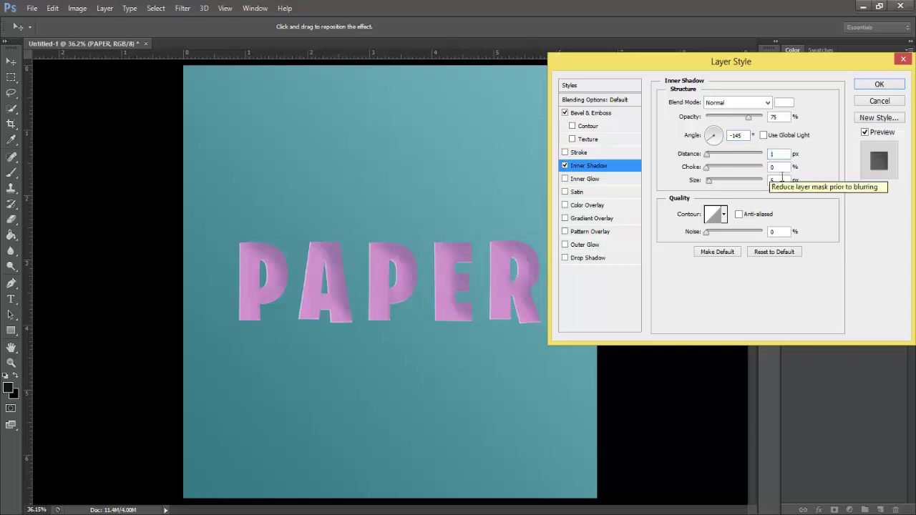
type("1")
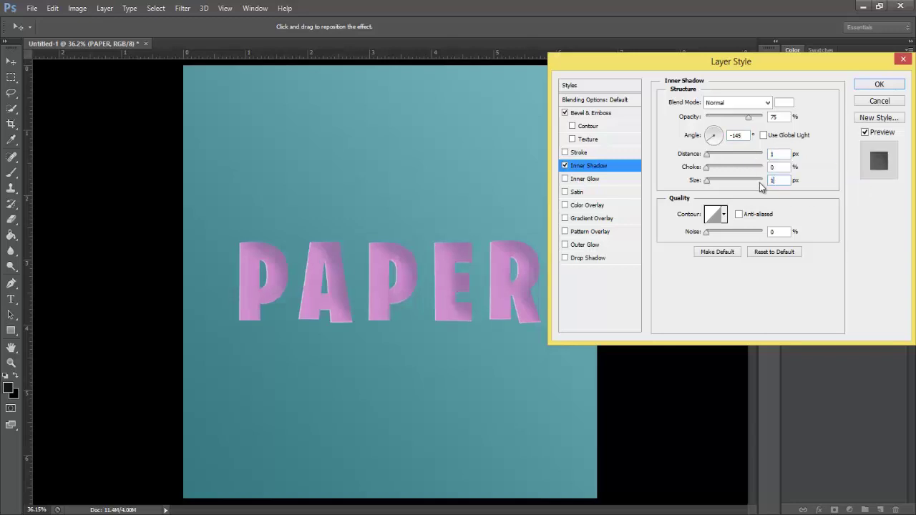
left_click(776, 232)
left_click(609, 258)
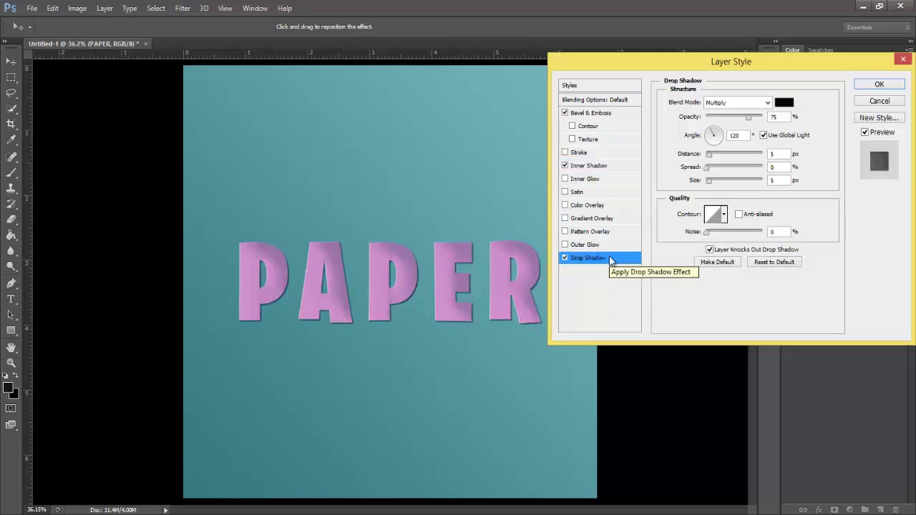
- Make the drop shadow white with Normal blend mode
left_click(767, 103)
left_click(748, 114)
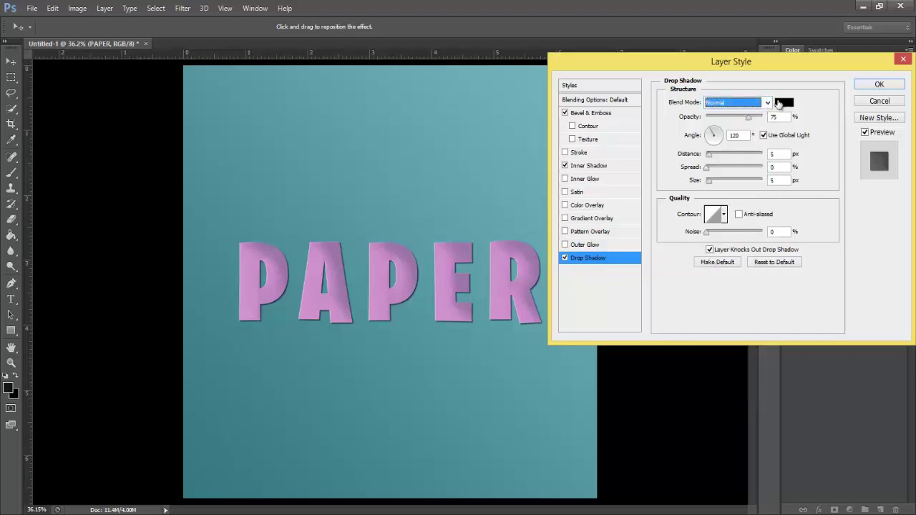
left_click(783, 102)
left_click_drag(680, 129, 607, 119)
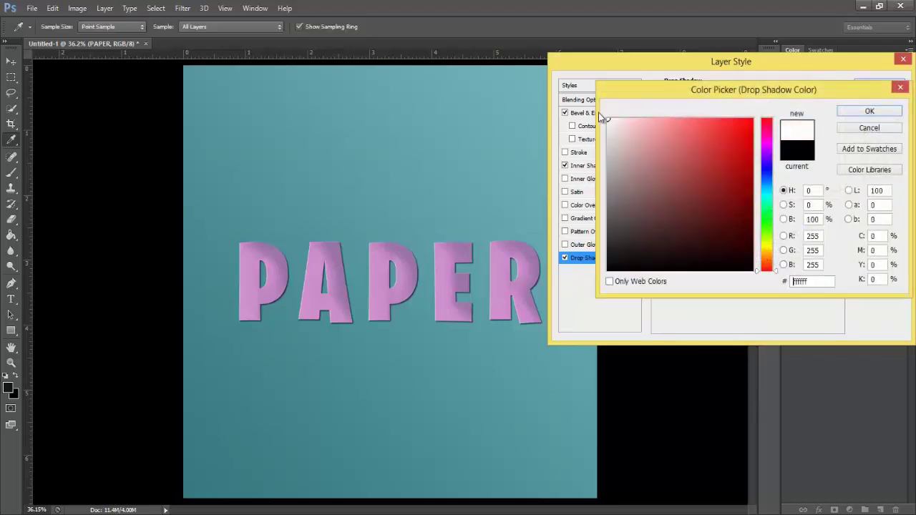
left_click(865, 113)
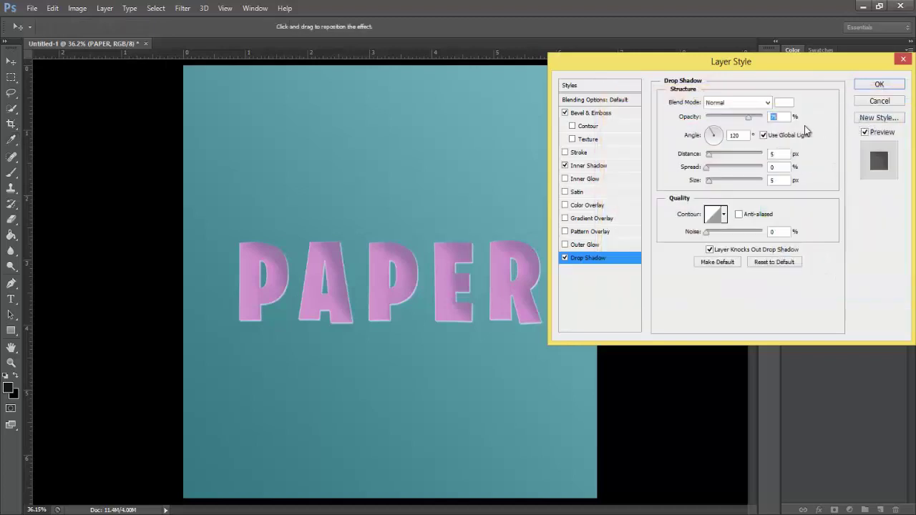
- Set the drop shadow to a local -145° angle with 1 px distance and 1 px size
left_click(765, 136)
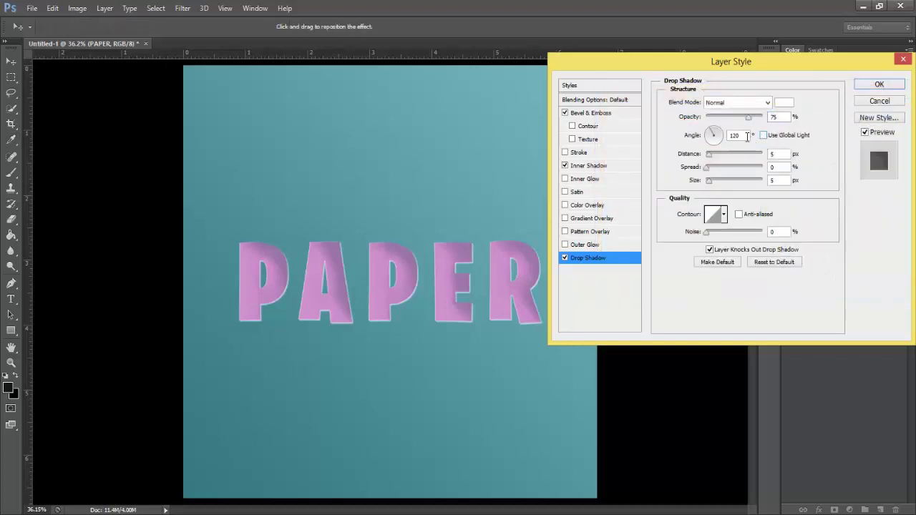
left_click(711, 141)
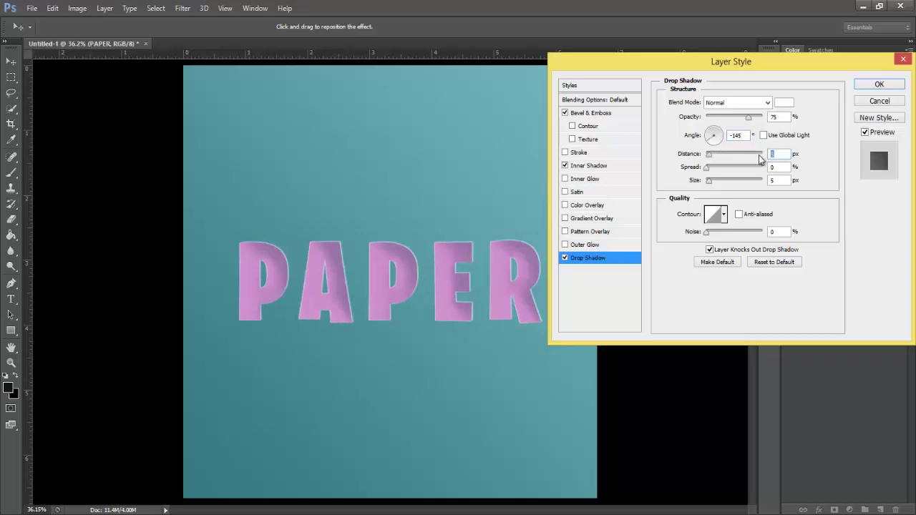
type("1")
left_click(776, 179)
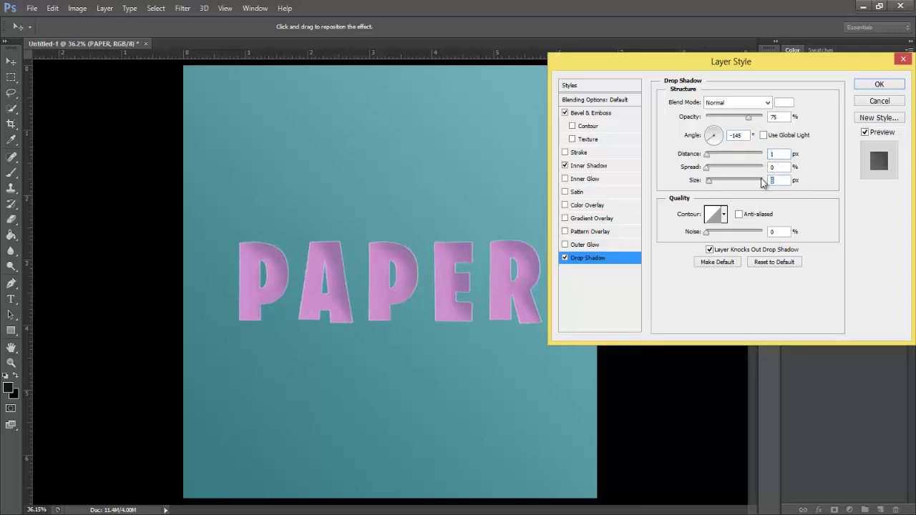
type("1")
left_click(778, 232)
- Add a light paper Pattern Overlay in Linear Burn at 40% opacity and apply the style
left_click(600, 231)
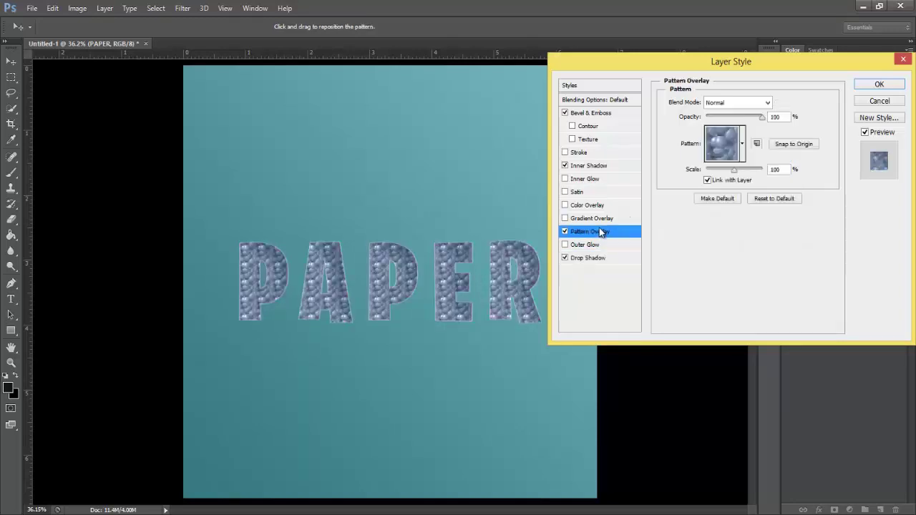
left_click(742, 142)
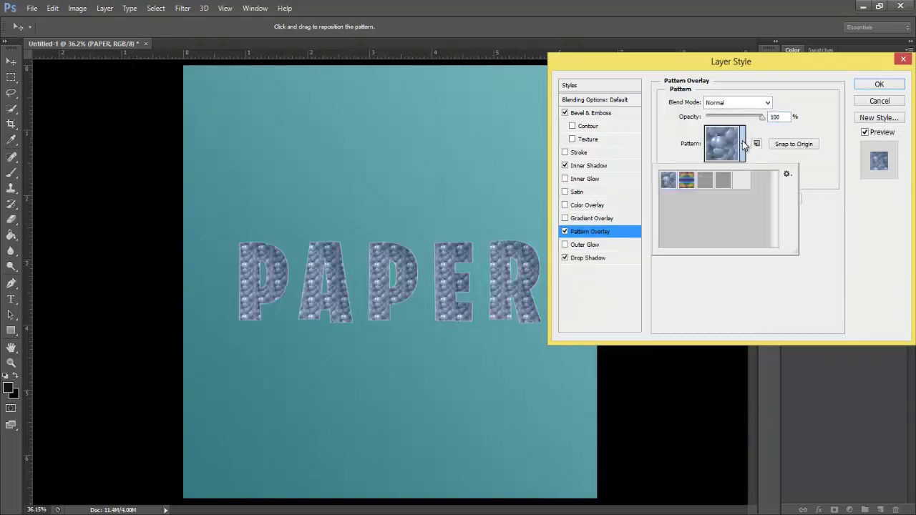
left_click(743, 179)
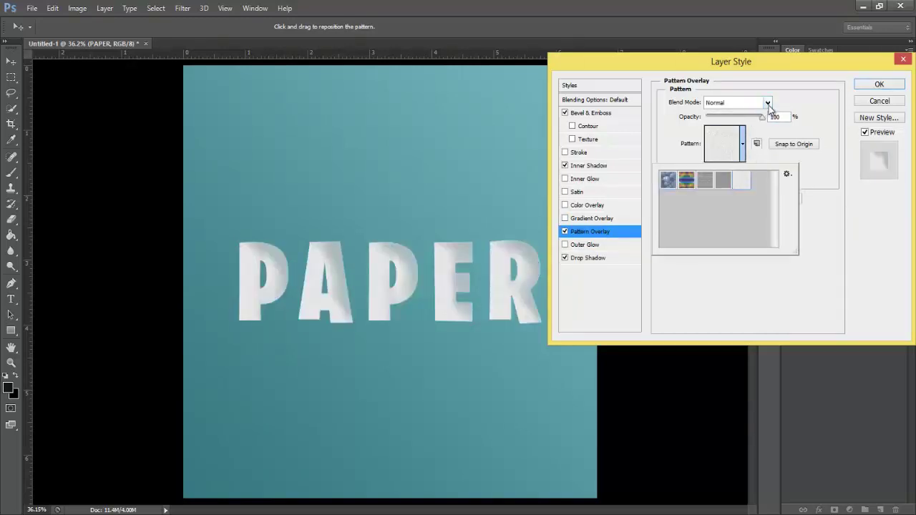
left_click(768, 103)
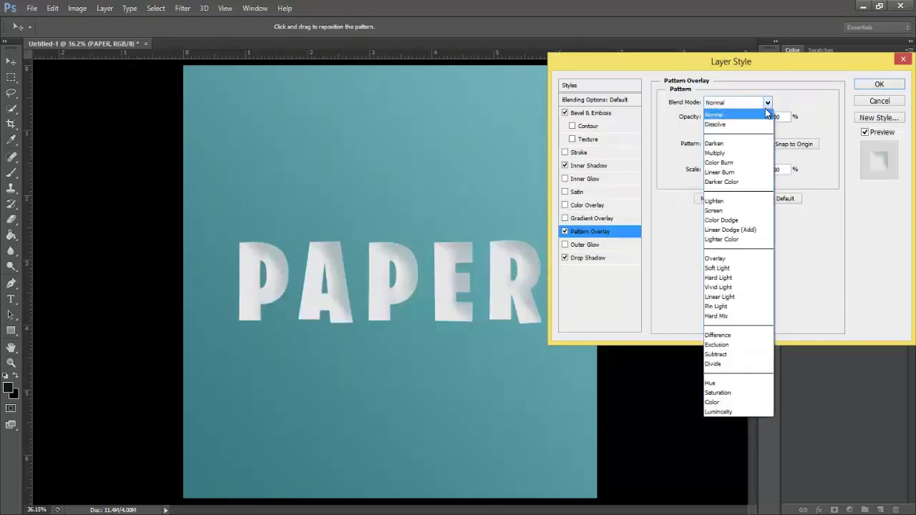
left_click(748, 171)
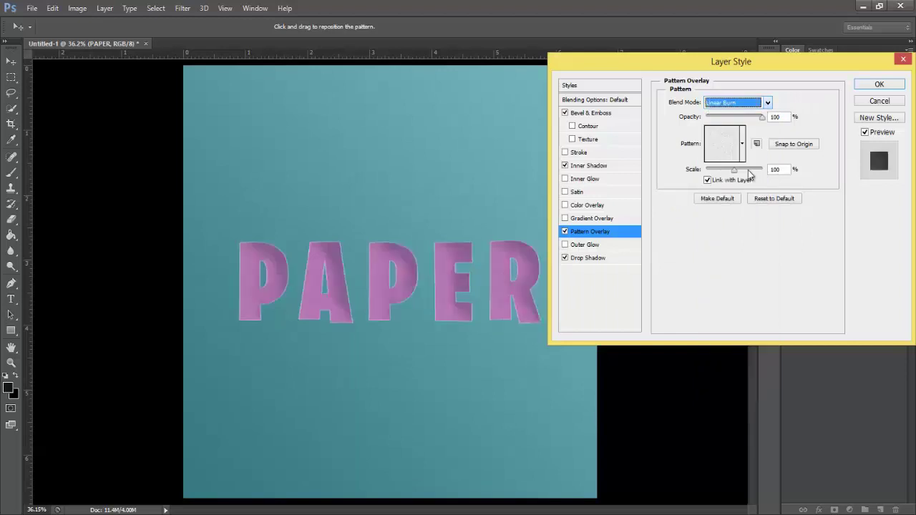
left_click(783, 116)
type("40")
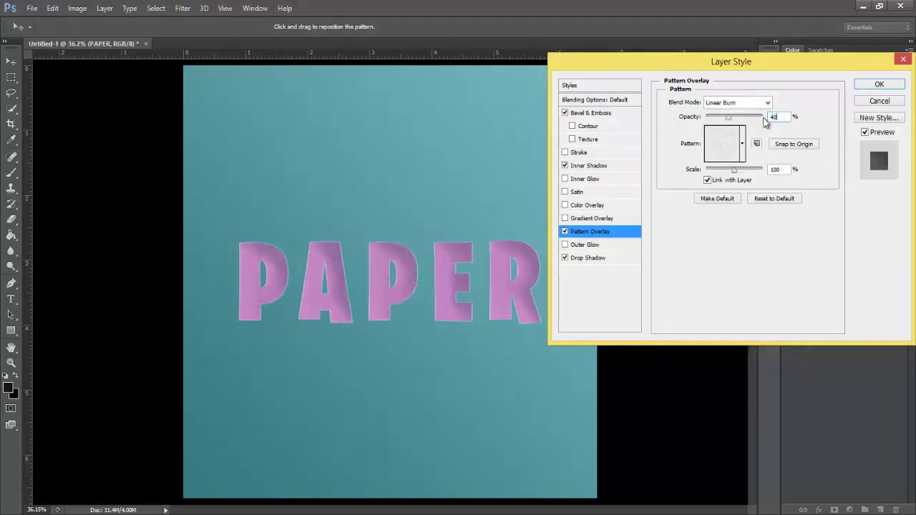
left_click(870, 86)
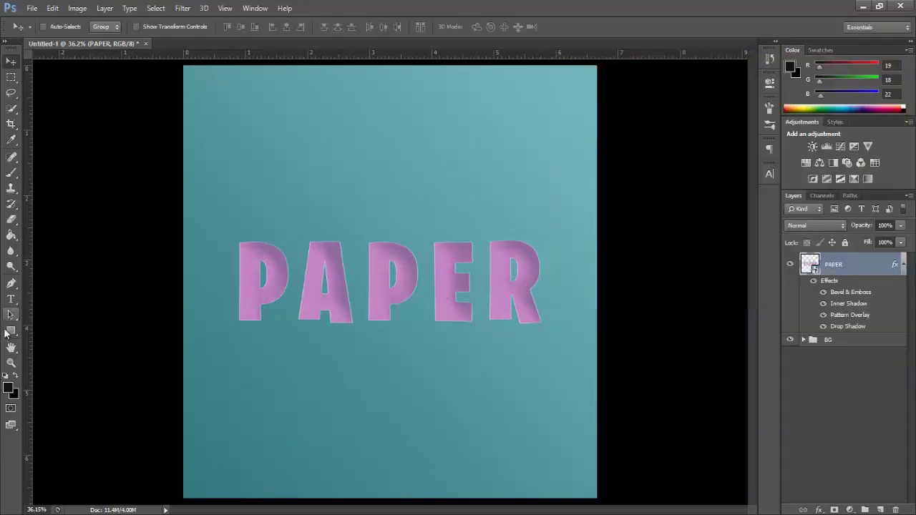
left_click(11, 363)
left_click_drag(385, 279, 546, 287)
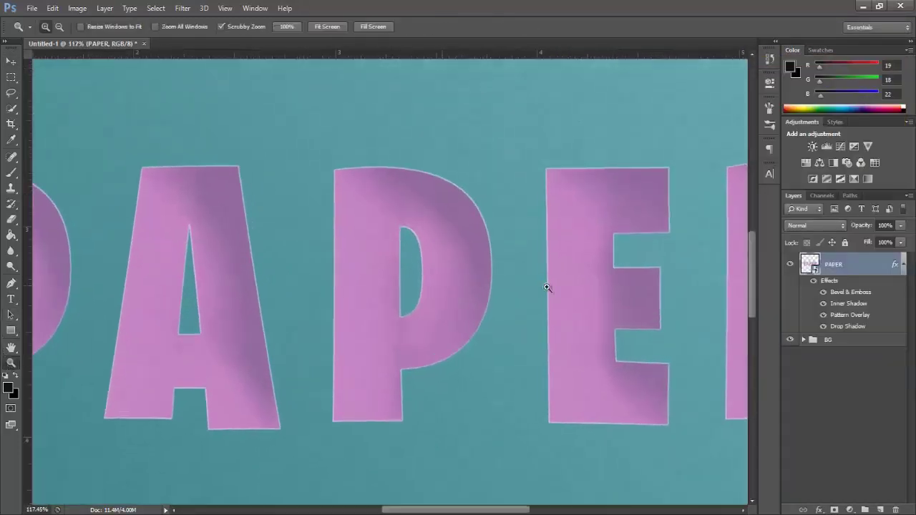
left_click(814, 282)
left_click(814, 282)
left_click(815, 282)
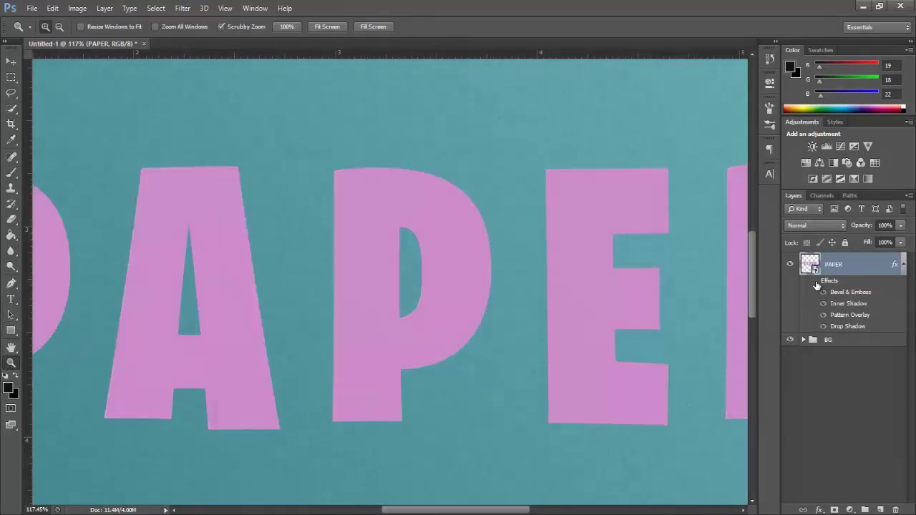
left_click(814, 282)
left_click_drag(581, 335, 549, 333)
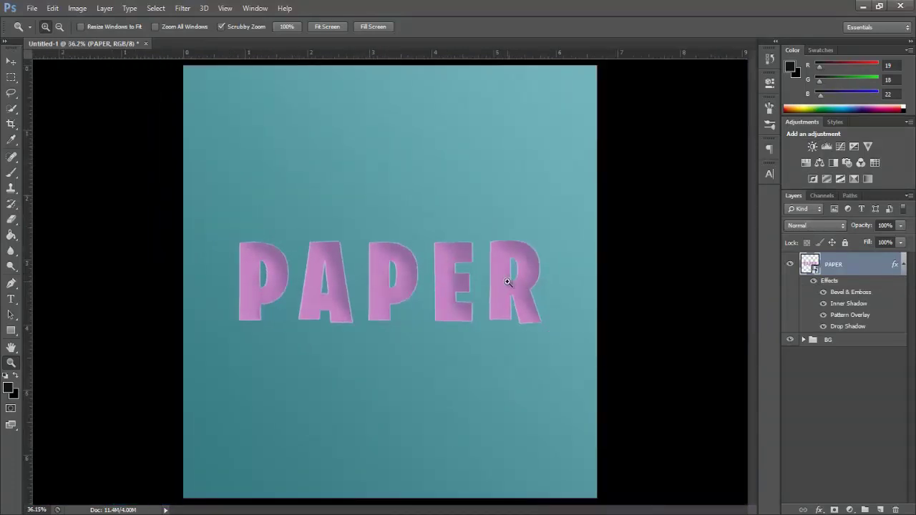
left_click(11, 62)
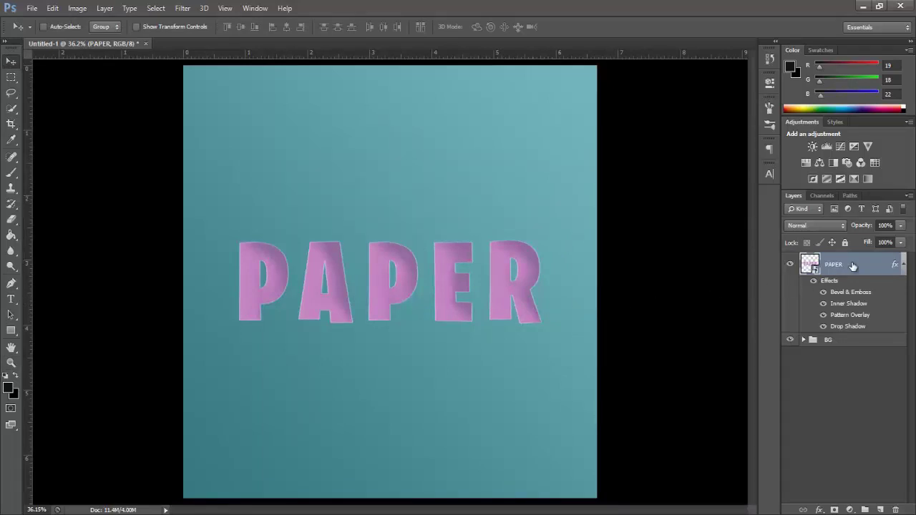
- Duplicate PAPER, strip the copy's effects, and bring its Fill down to 0%
key("ctrl+j")
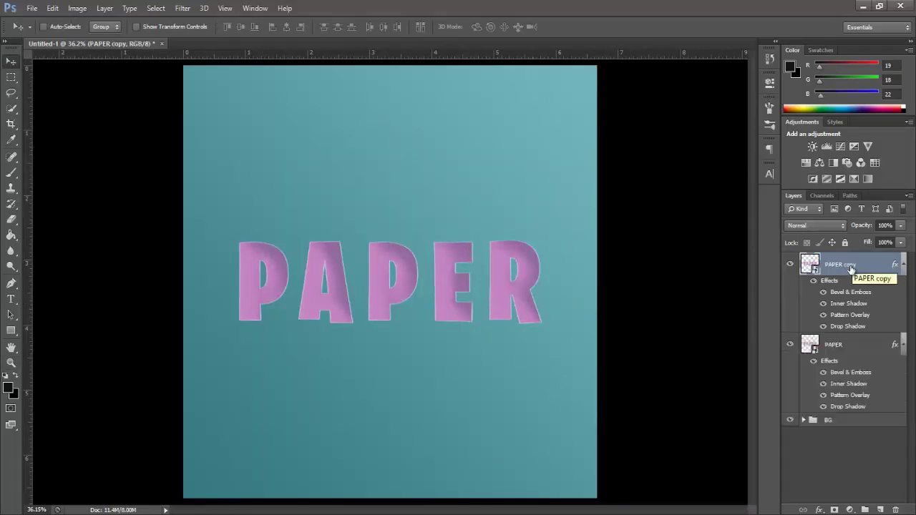
key("alt")
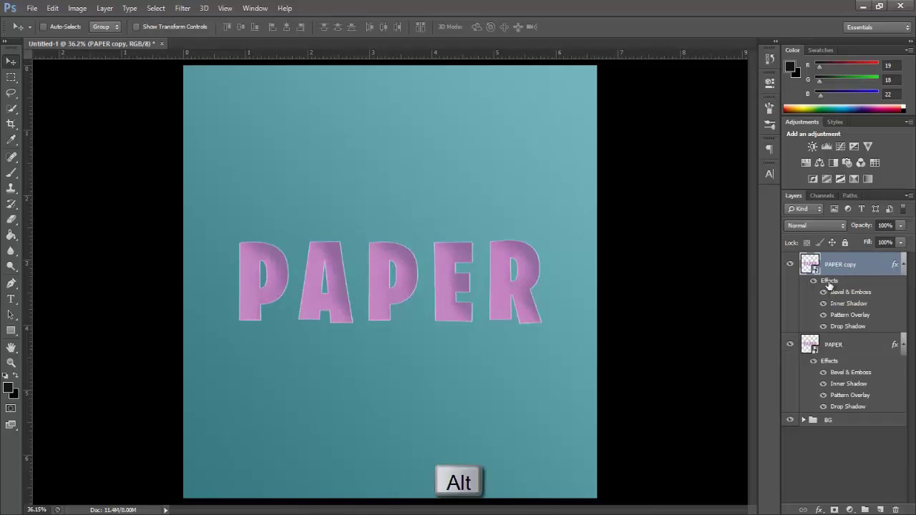
left_click_drag(828, 285, 895, 509)
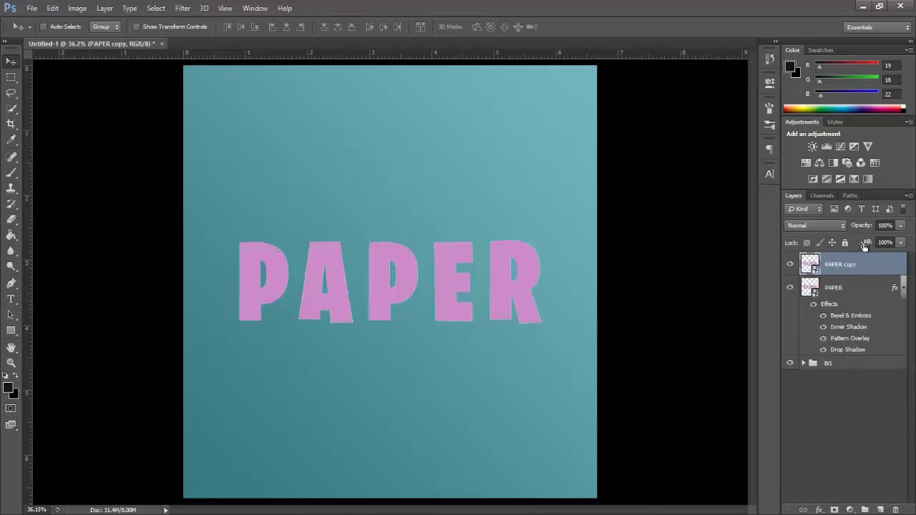
left_click_drag(862, 246, 815, 246)
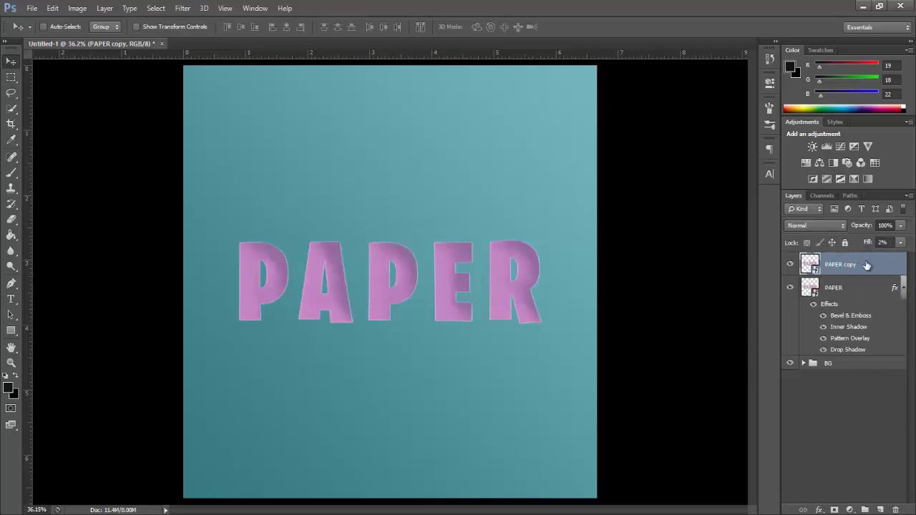
left_click_drag(866, 246, 859, 246)
- Give PAPER copy a Bevel & Emboss in Outer Bevel style with size 50 and soften 16
double_click(873, 267)
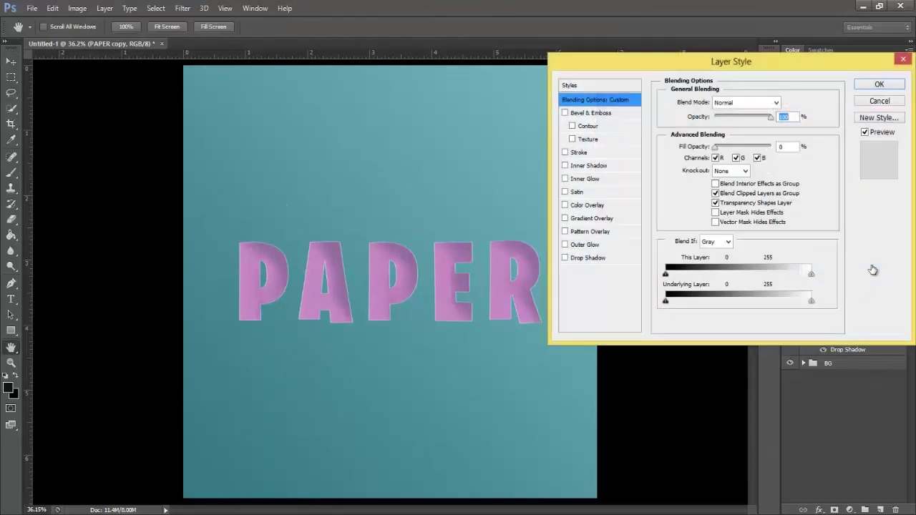
left_click(581, 114)
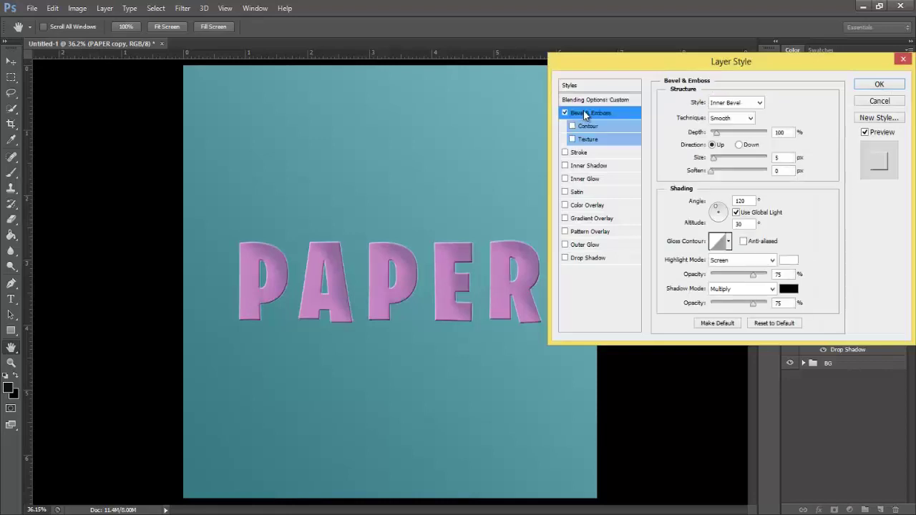
left_click(759, 103)
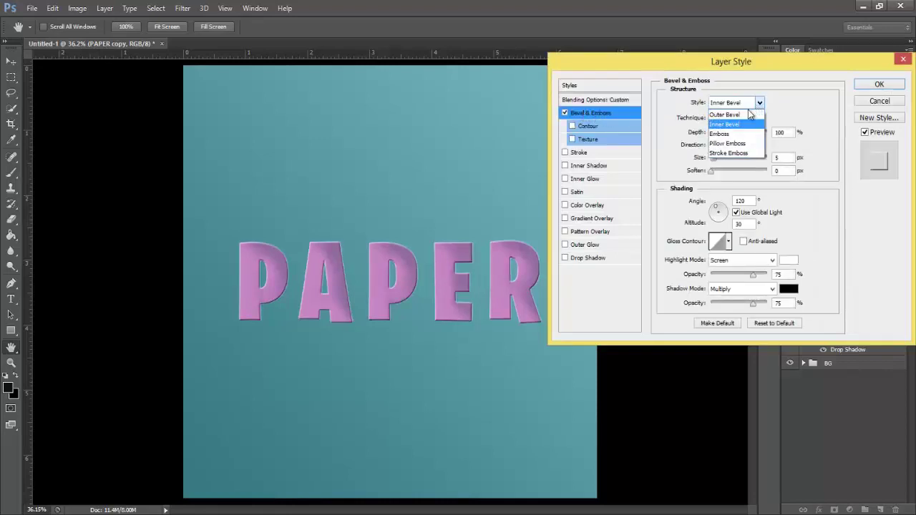
left_click(748, 114)
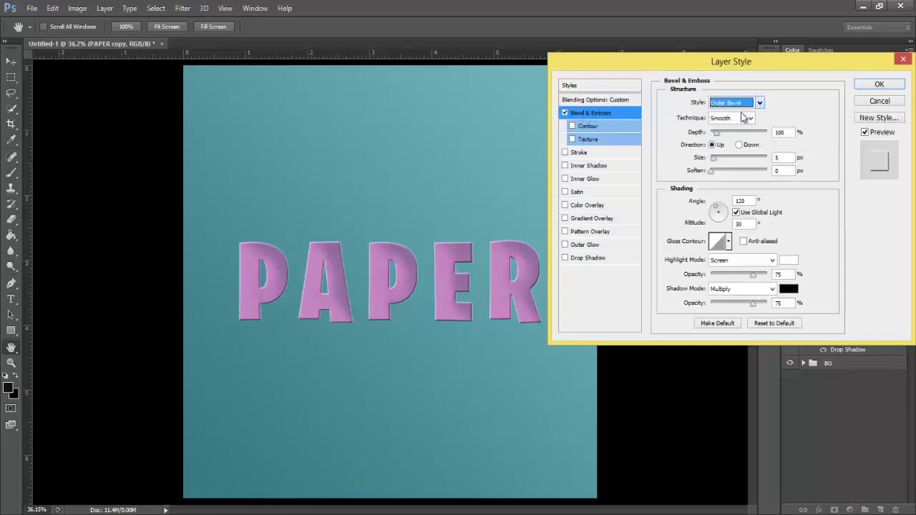
double_click(784, 158)
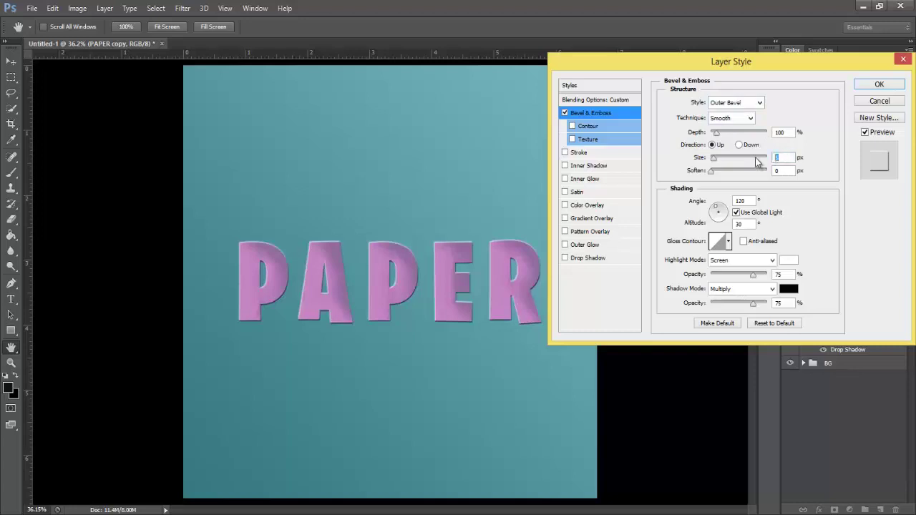
type("50")
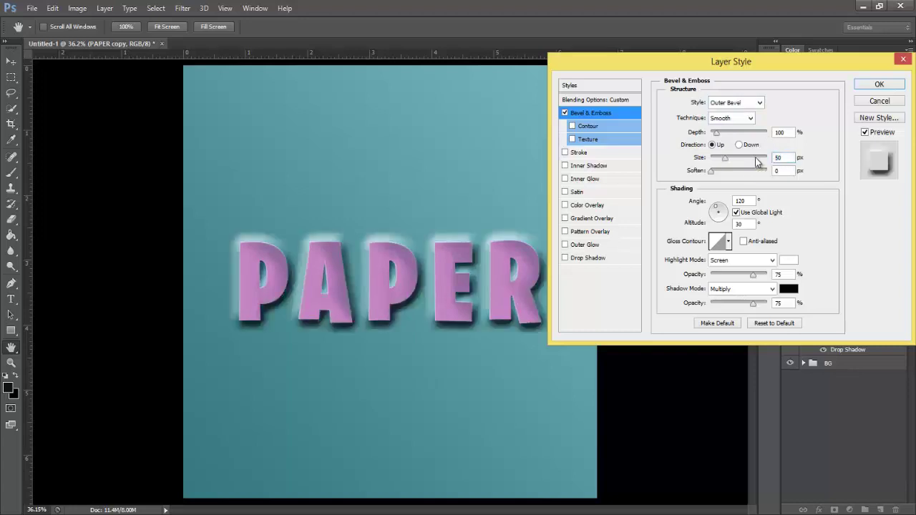
double_click(786, 170)
- Set the bevel to angle 45 and altitude 0, Overlay highlight at 50%, and shadow opacity 0
left_click(737, 213)
left_click_drag(748, 202, 728, 201)
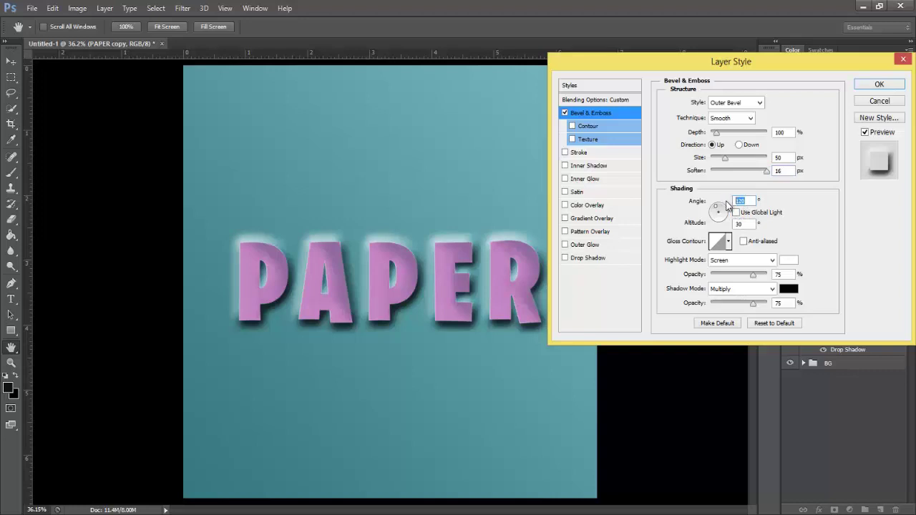
type("45")
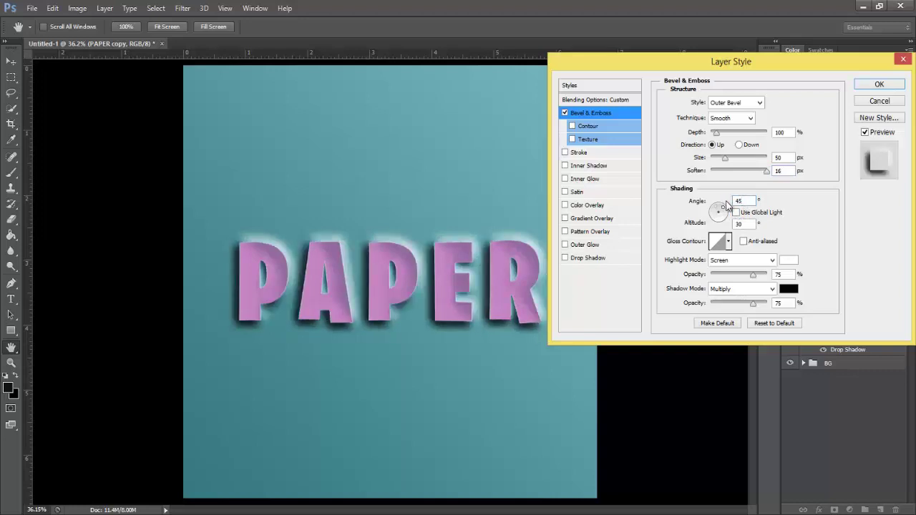
left_click_drag(747, 224, 736, 224)
type("0")
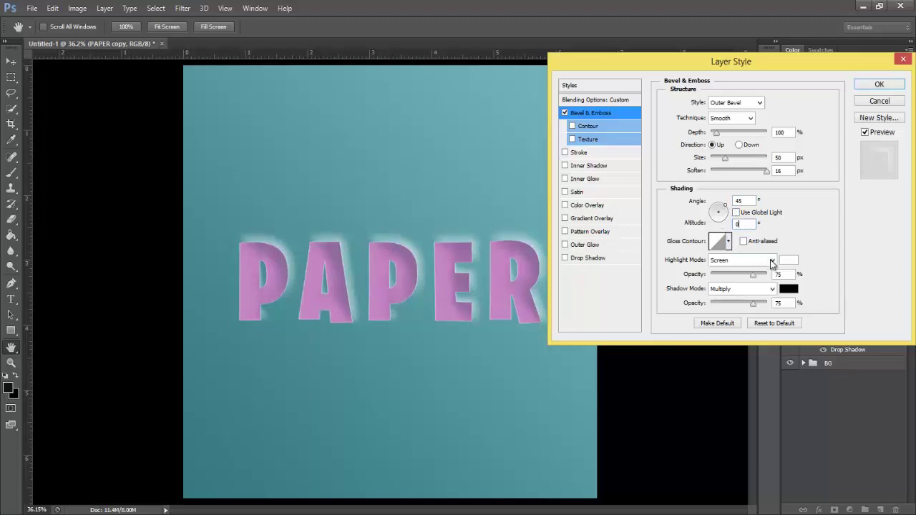
left_click(771, 262)
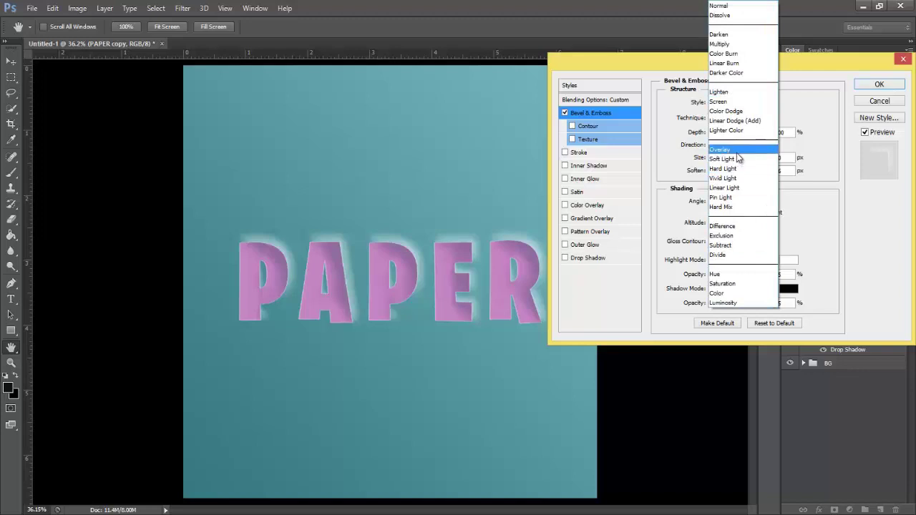
left_click(738, 158)
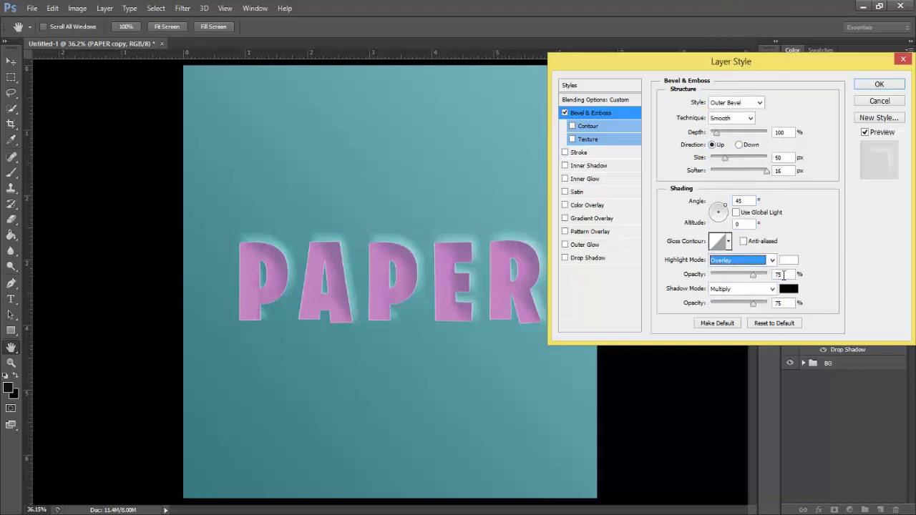
double_click(784, 275)
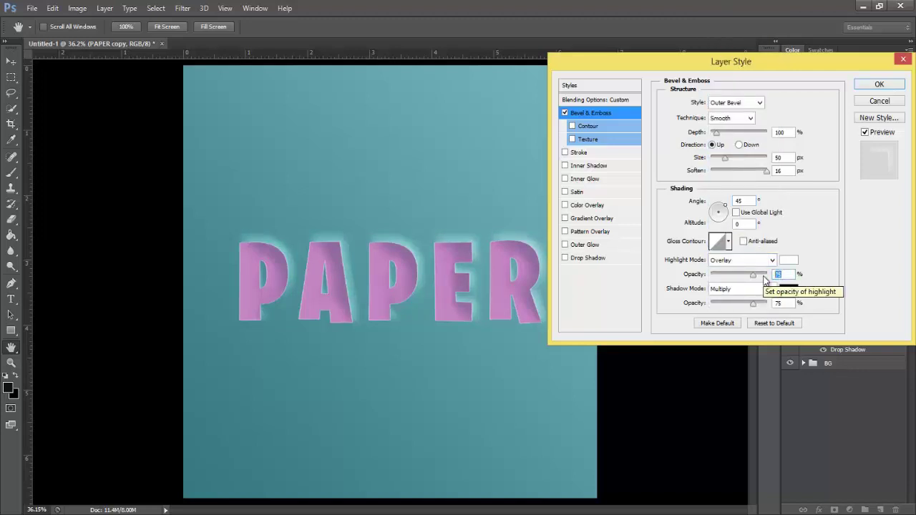
type("50")
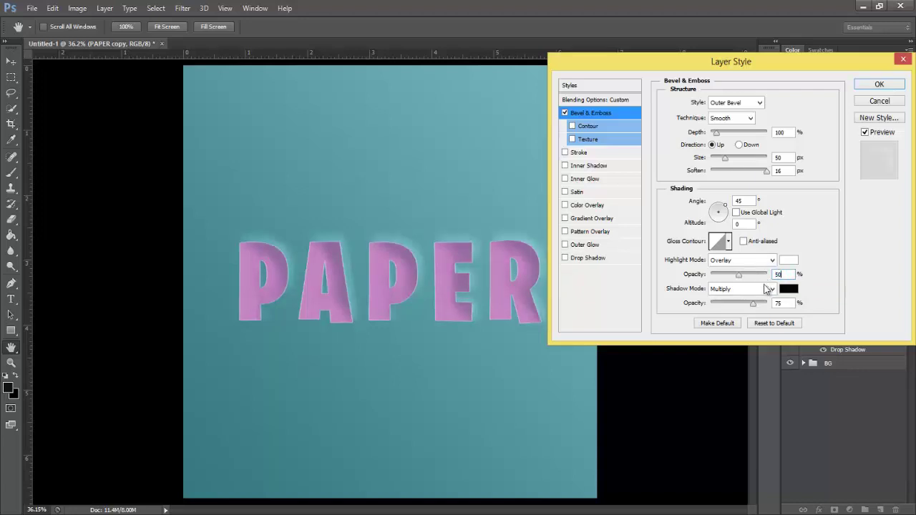
left_click_drag(754, 303, 701, 307)
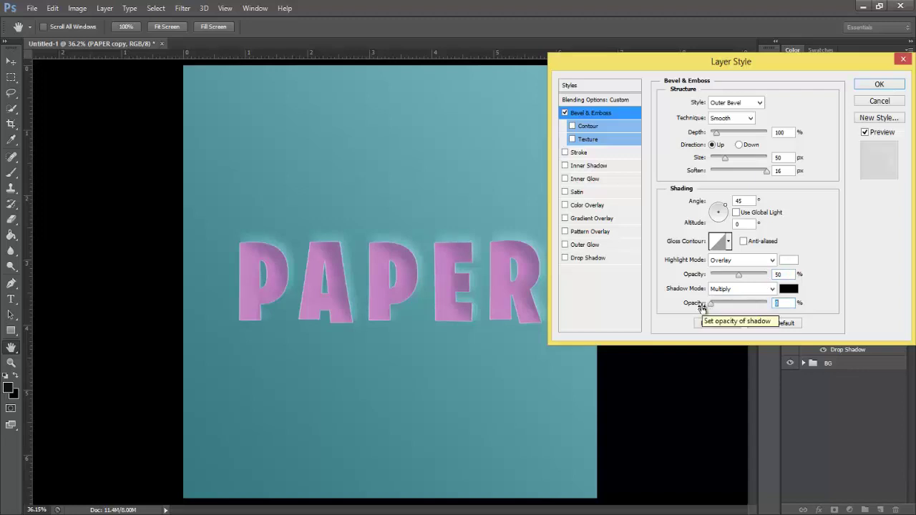
- Add a white Inner Shadow in Overlay blend mode to PAPER copy
left_click(615, 170)
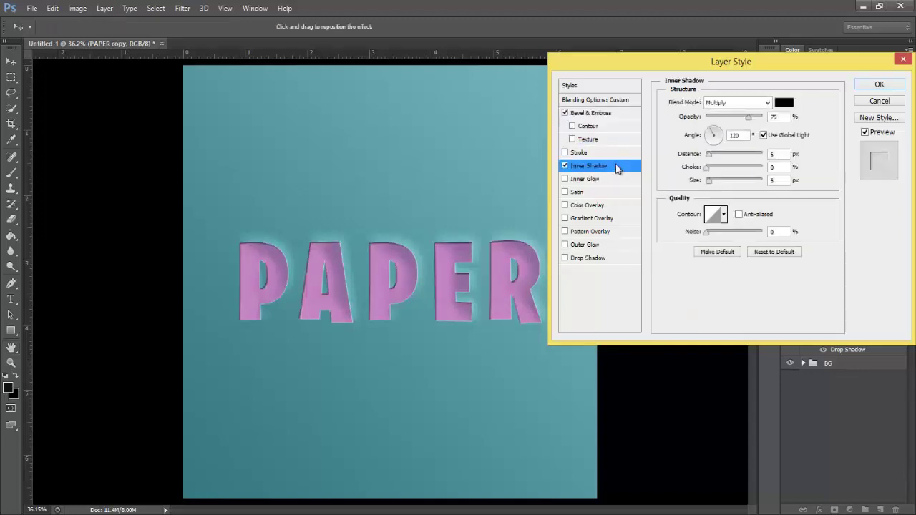
left_click(767, 103)
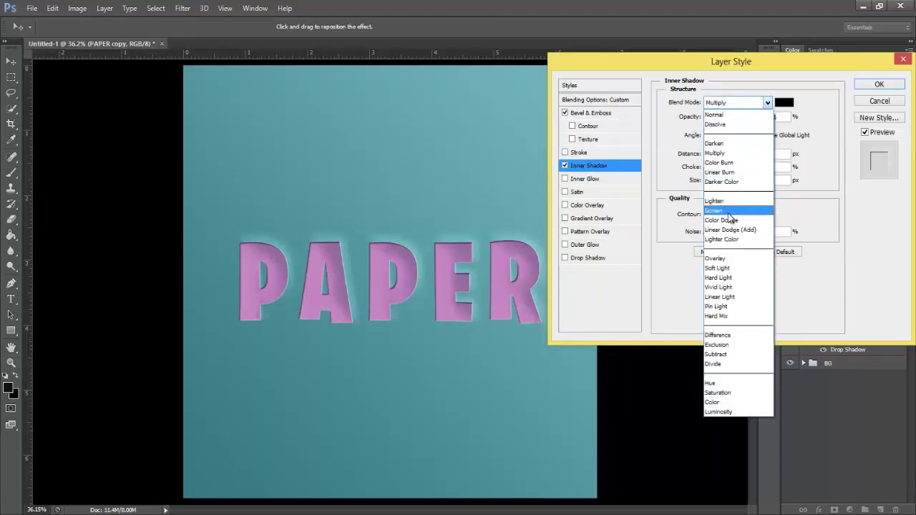
left_click(728, 247)
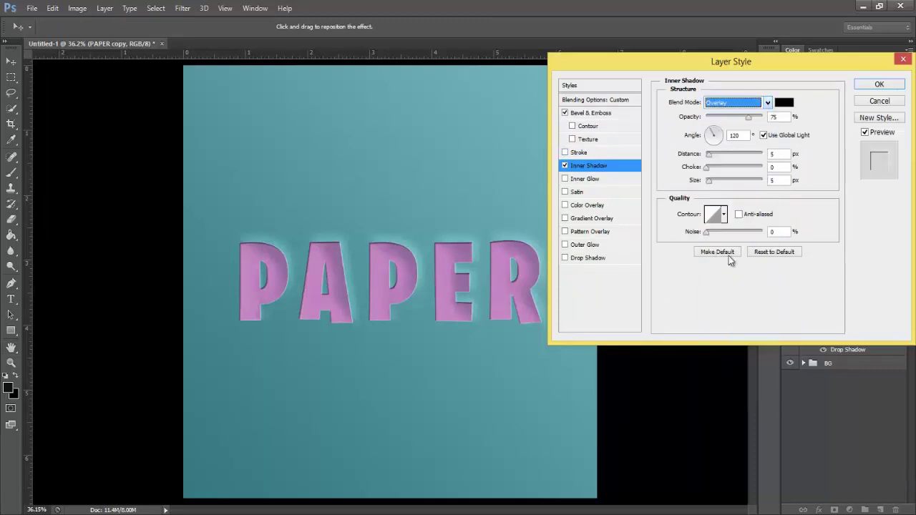
left_click(784, 103)
left_click_drag(621, 126, 593, 120)
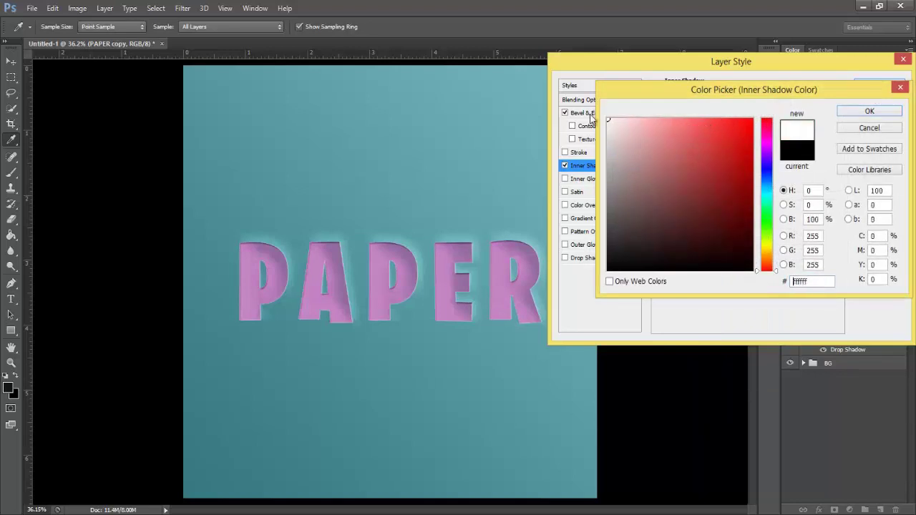
left_click(869, 113)
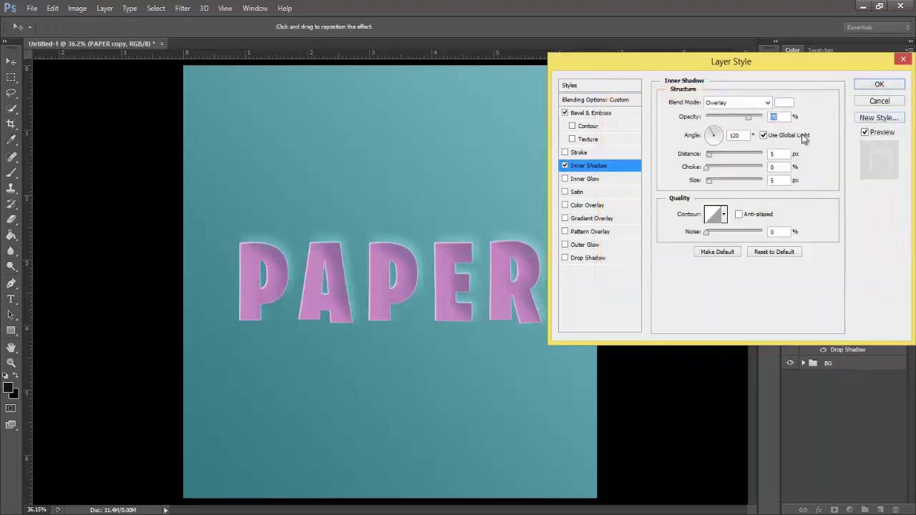
- Set the inner shadow to angle -145 without global light, distance and size 1, noise 5%
left_click(764, 135)
double_click(728, 135)
type("-145")
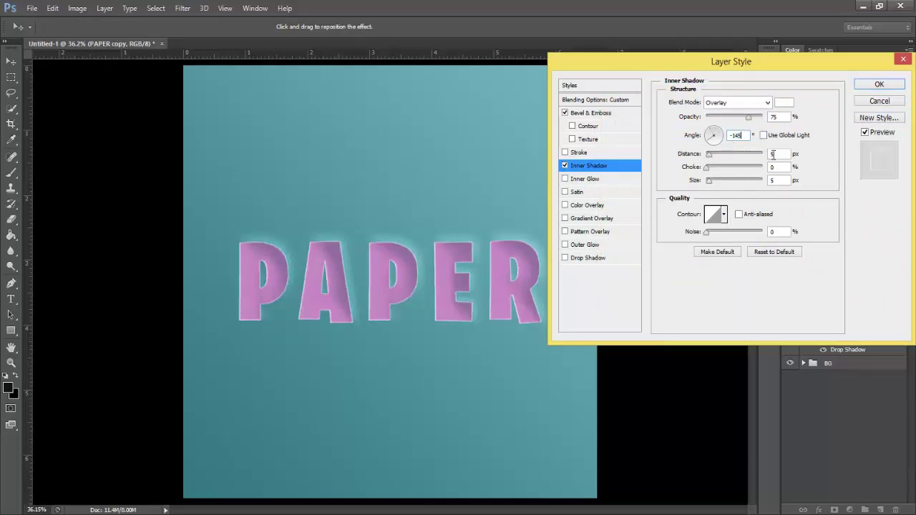
double_click(773, 154)
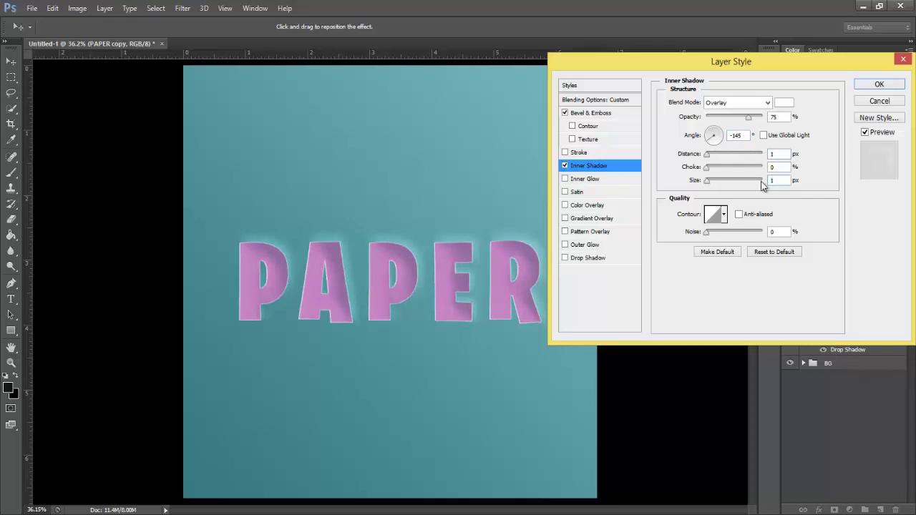
double_click(768, 232)
type("5")
- Add a white Drop Shadow in Overlay blend mode to PAPER copy
left_click(587, 258)
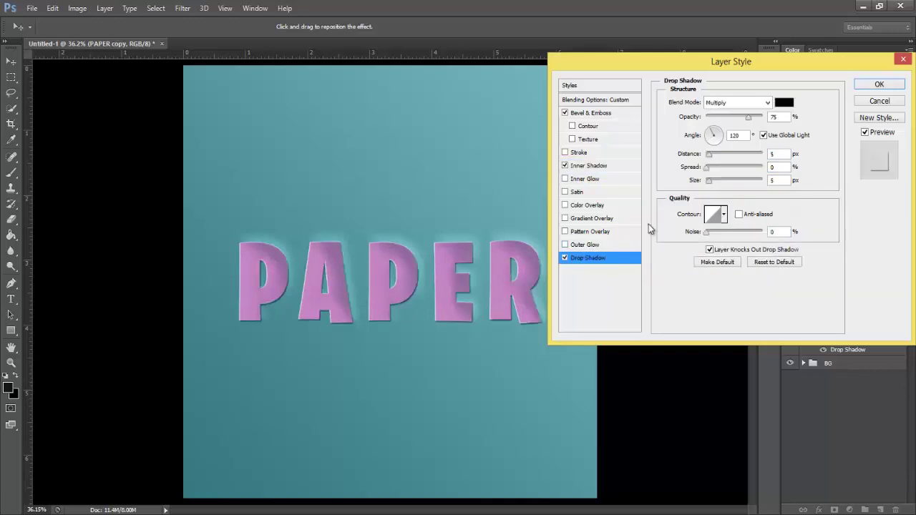
left_click(767, 103)
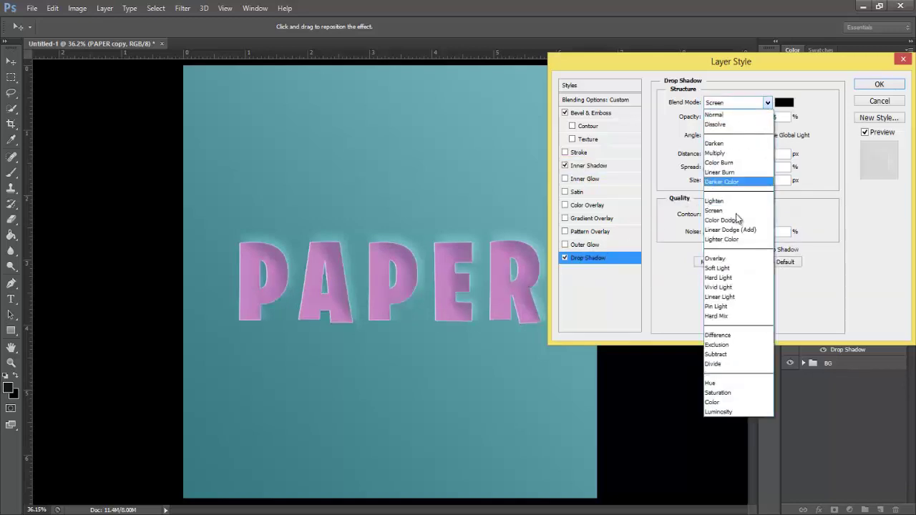
left_click(733, 258)
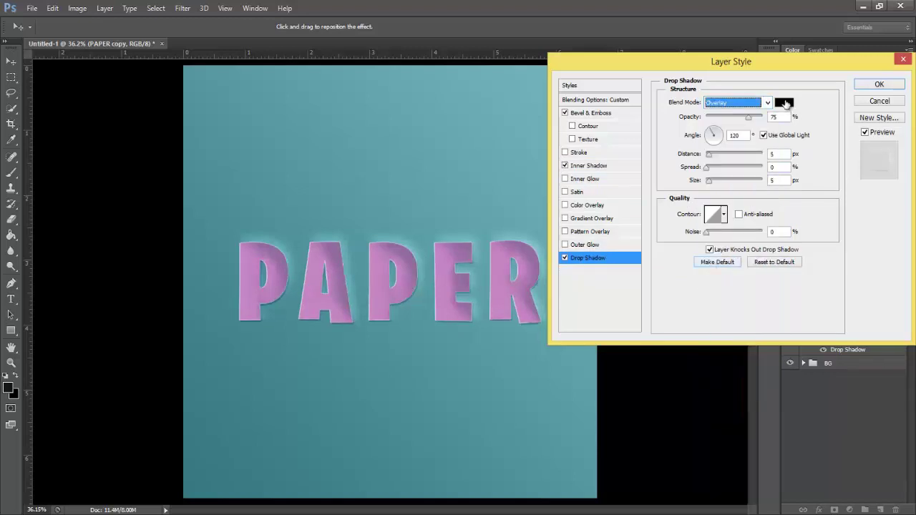
left_click(784, 102)
left_click(608, 119)
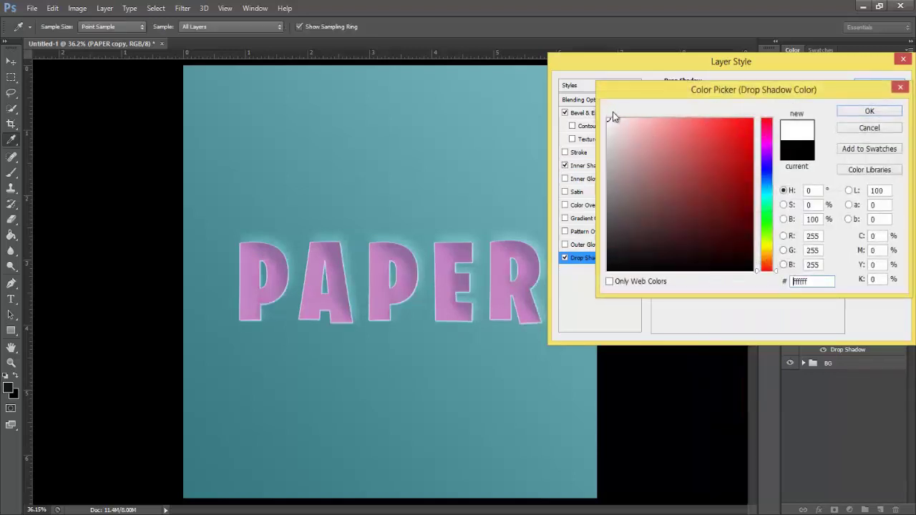
left_click(851, 113)
- Set the drop shadow to angle -145, distance 100, size 100 and opacity 25%, then confirm
left_click(767, 141)
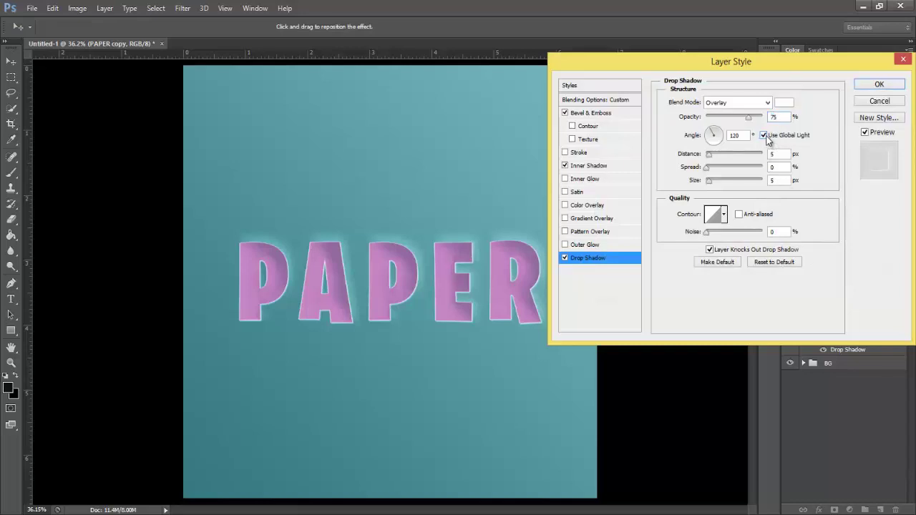
left_click(714, 141)
type("-145")
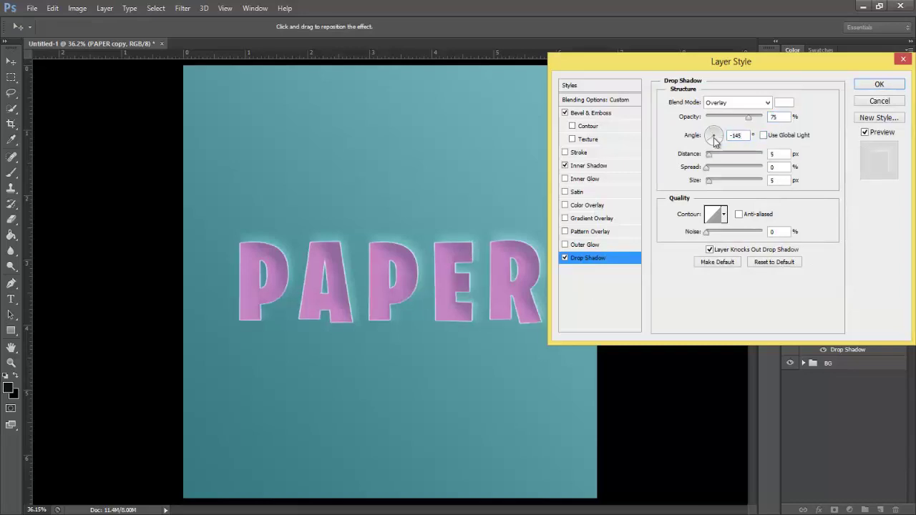
key("Tab")
type("100")
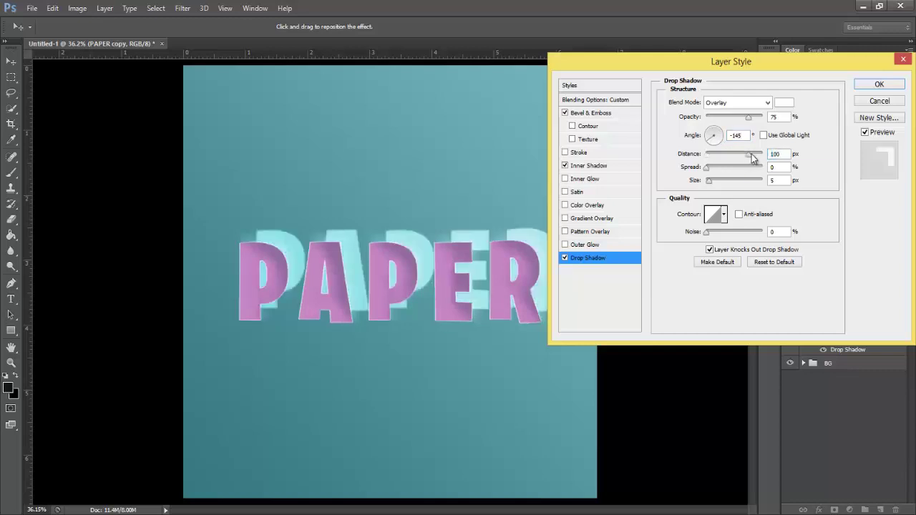
key("Tab")
key("Tab")
type("100")
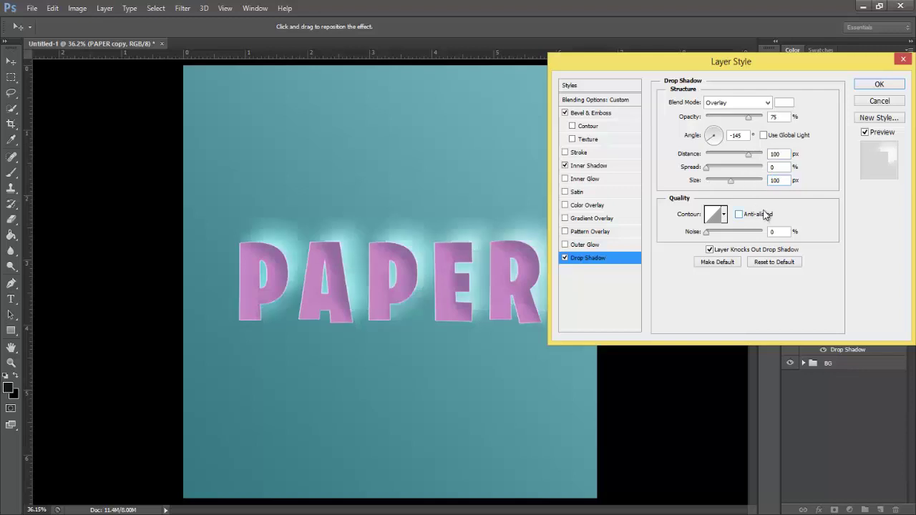
double_click(774, 118)
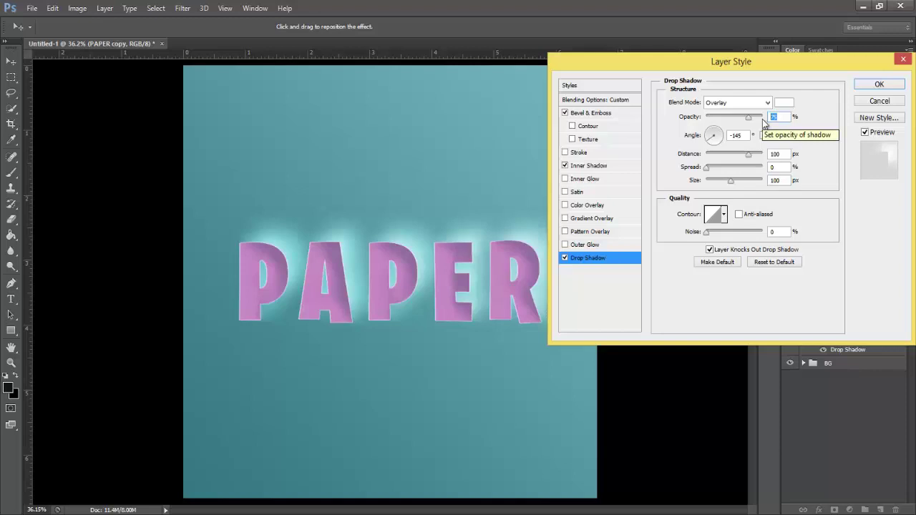
type("45")
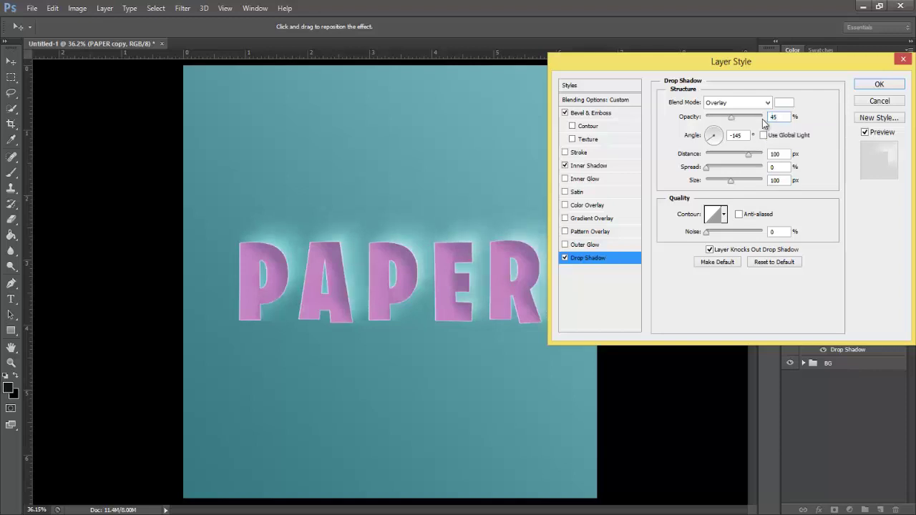
type("25")
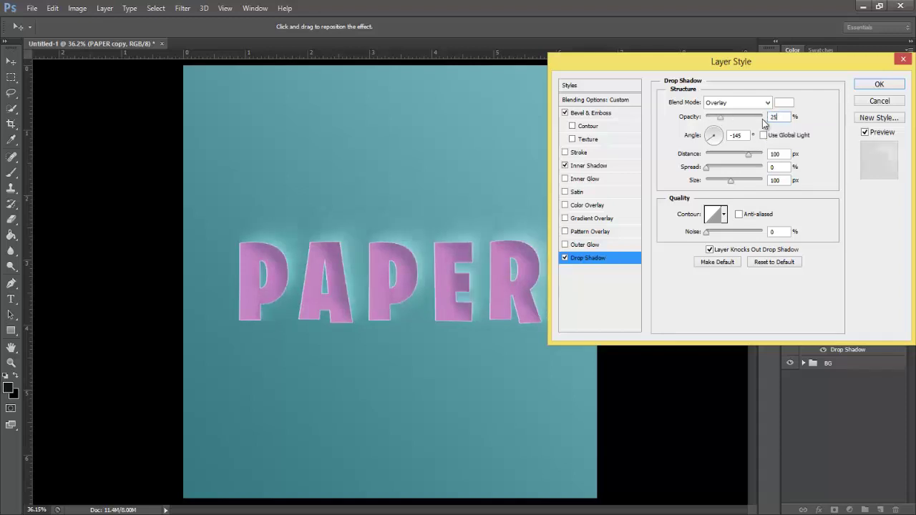
left_click(876, 84)
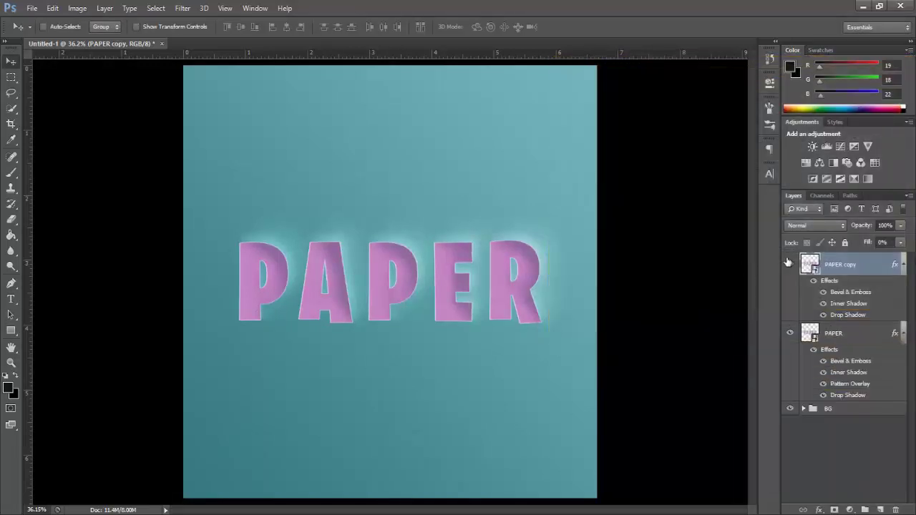
- Put the PAPER layer into a new group named Letter
left_click(790, 266)
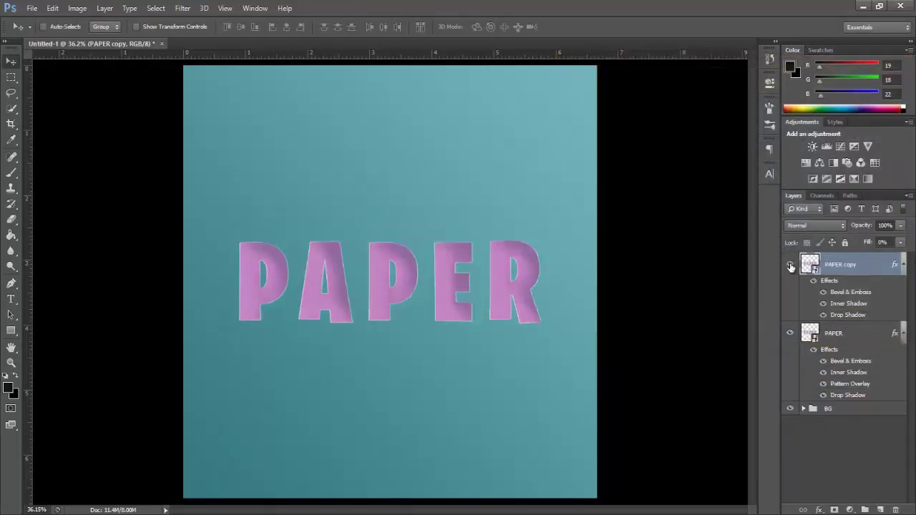
left_click(790, 265)
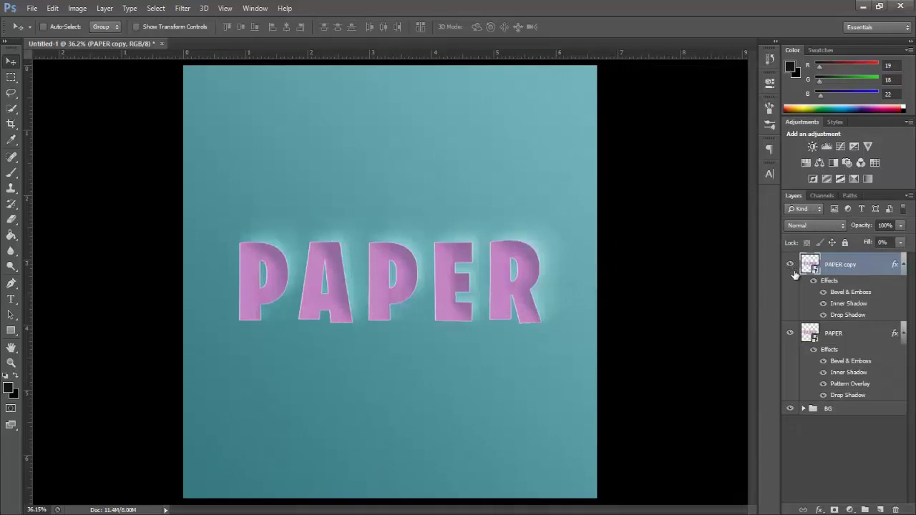
left_click(854, 332)
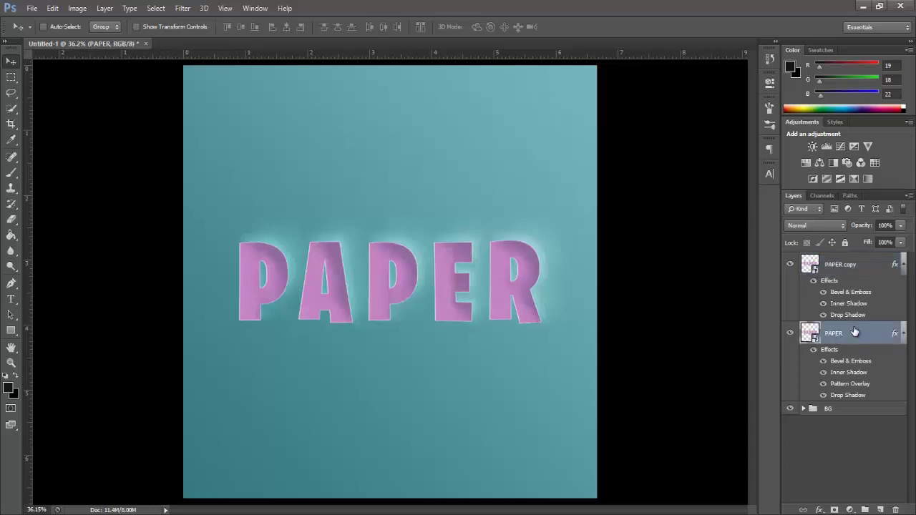
key("ctrl+g")
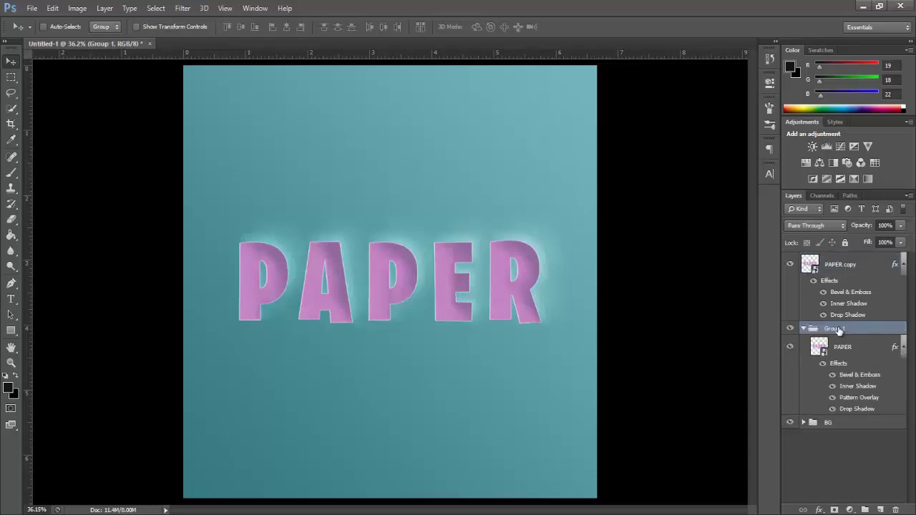
double_click(839, 329)
type("4")
type("etter")
key("Return")
- Put PAPER copy into a new group named Text Effect
left_click(864, 265)
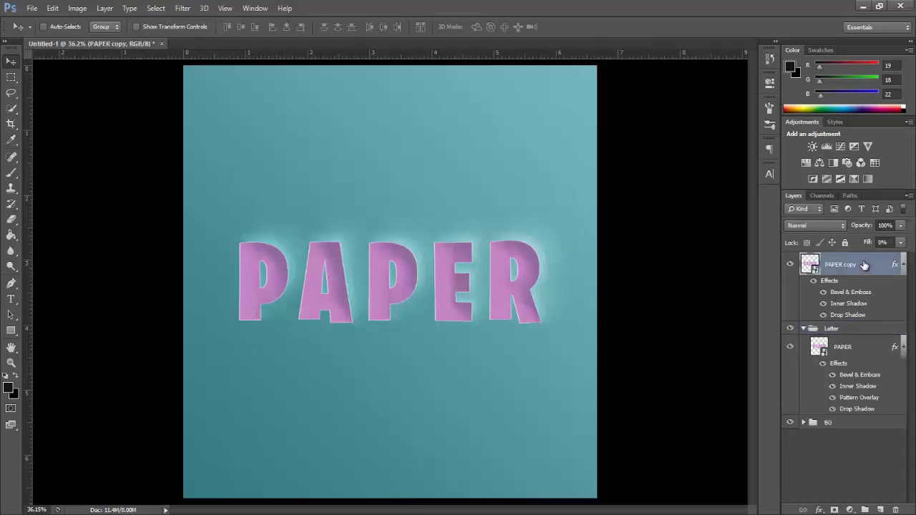
key("ctrl+g")
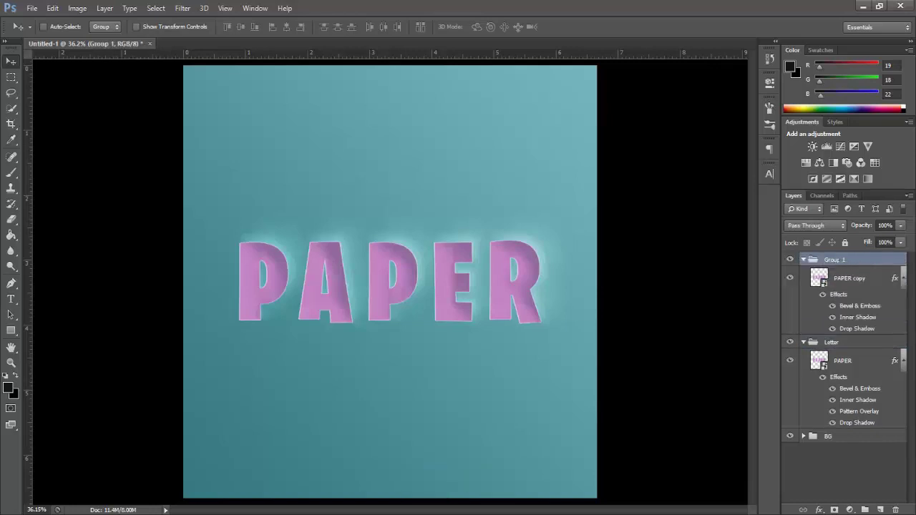
double_click(841, 261)
type("Text Effect")
key("Return")
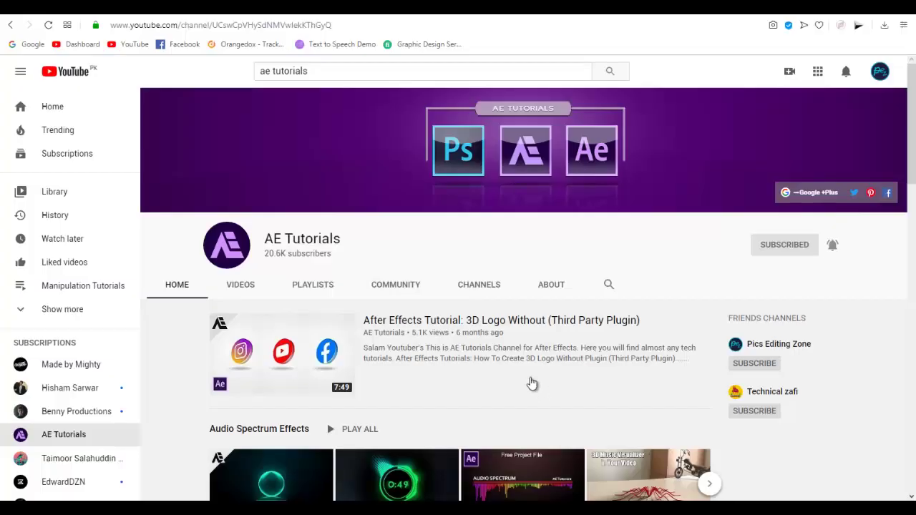
left_click_drag(343, 241, 268, 240)
left_click(358, 243)
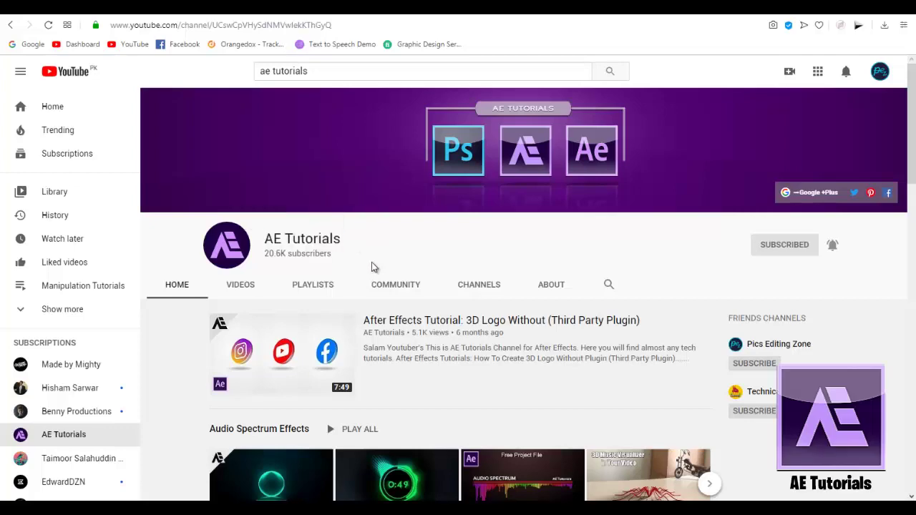
scroll(336, 329, "down", 2)
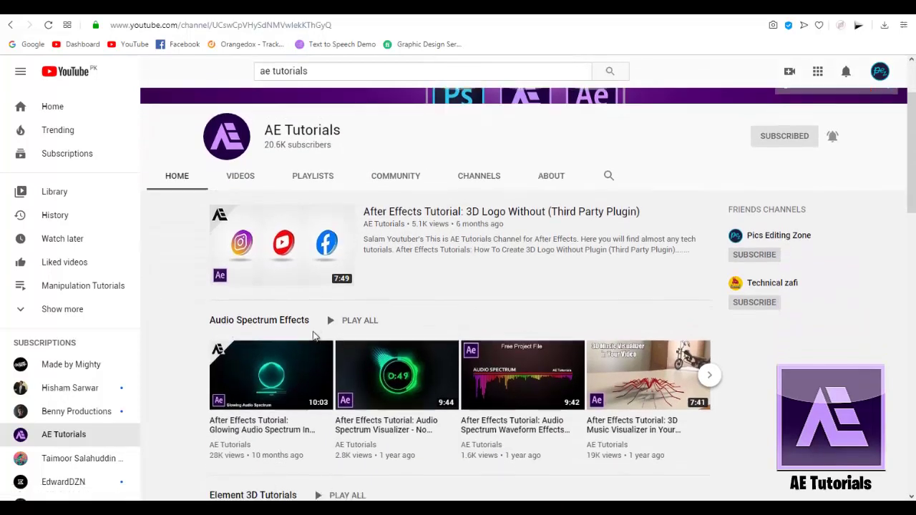
scroll(275, 336, "down", 3)
scroll(293, 309, "down", 2)
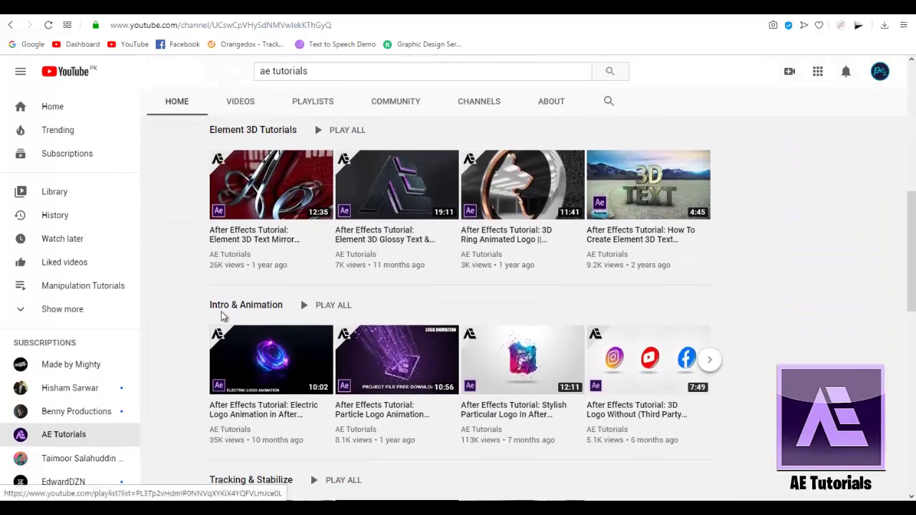
scroll(278, 315, "down", 3)
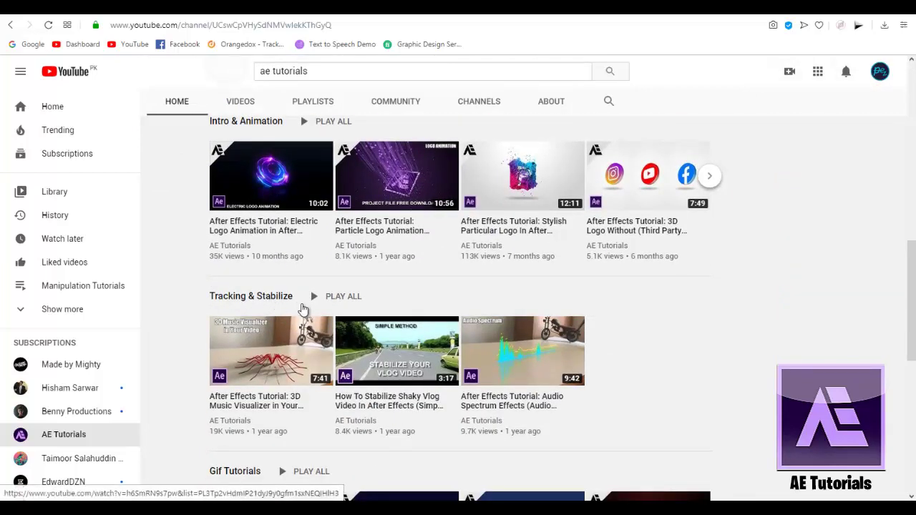
scroll(301, 308, "down", 3)
scroll(258, 324, "down", 2)
scroll(263, 325, "down", 1)
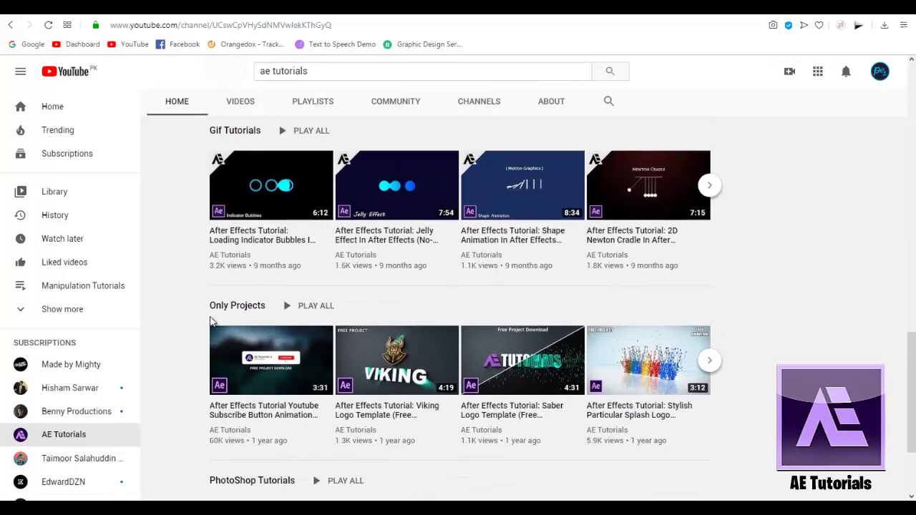
scroll(265, 326, "down", 2)
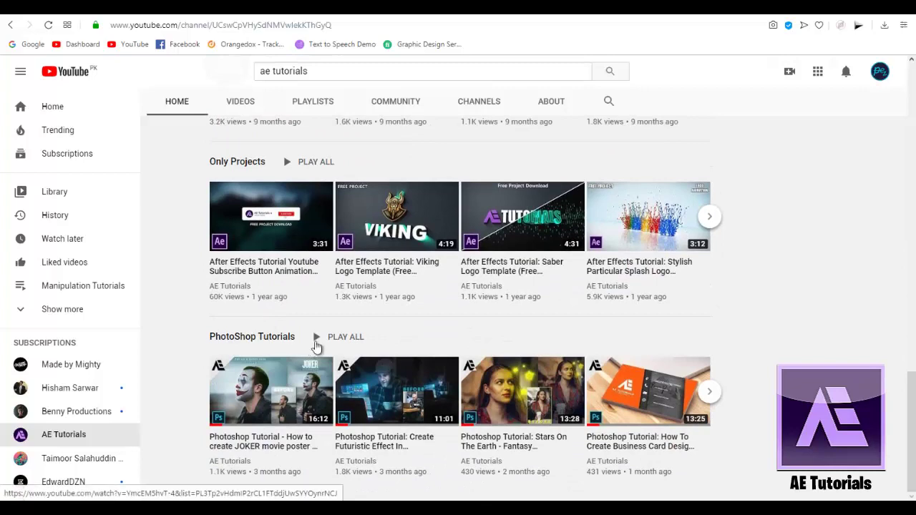
scroll(478, 336, "up", 12)
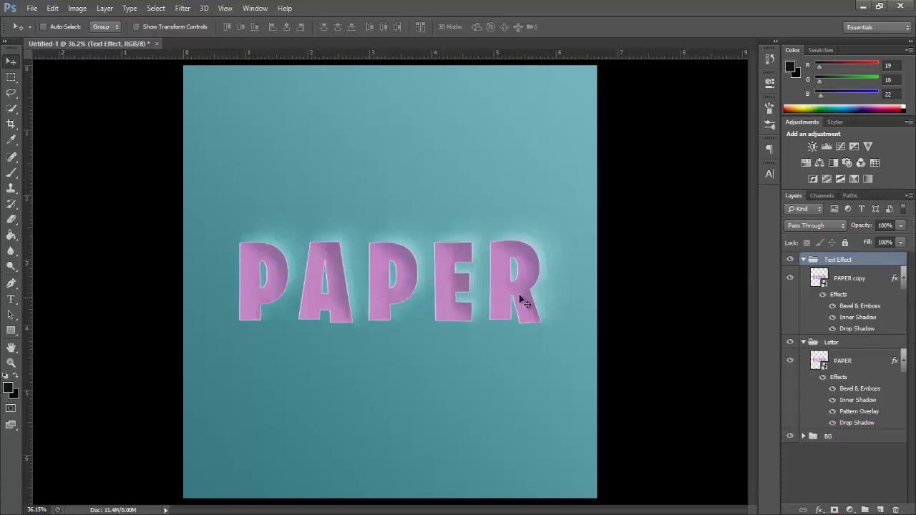
- Duplicate PAPER copy as PAPER copy 2 and drag its effects off onto PAPER copy
left_click(879, 283)
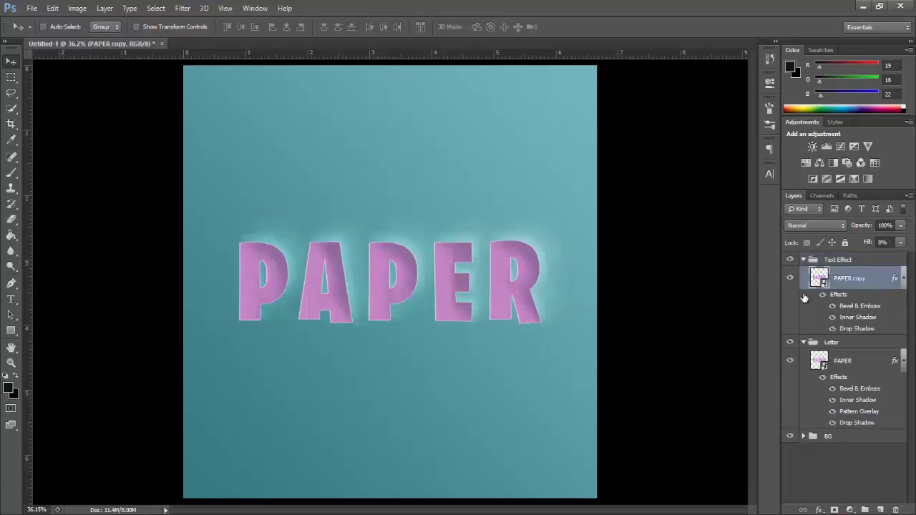
key("ctrl+j")
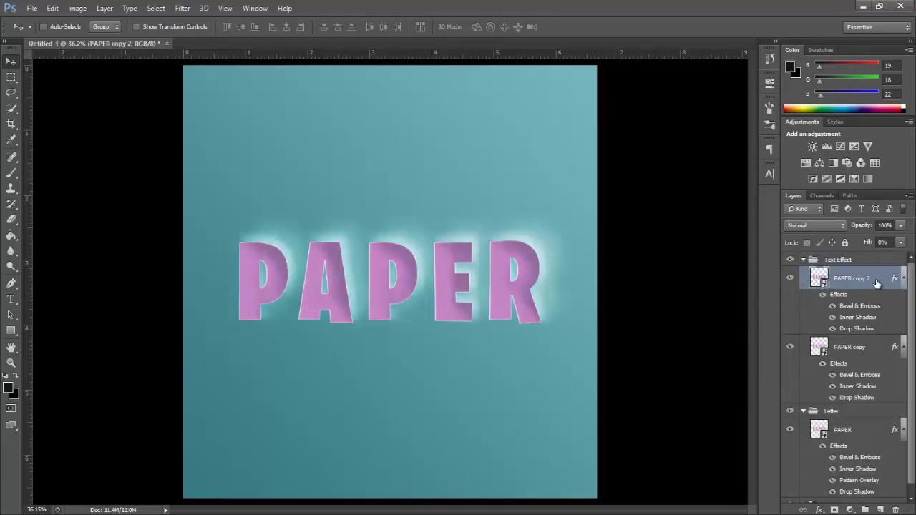
key("alt")
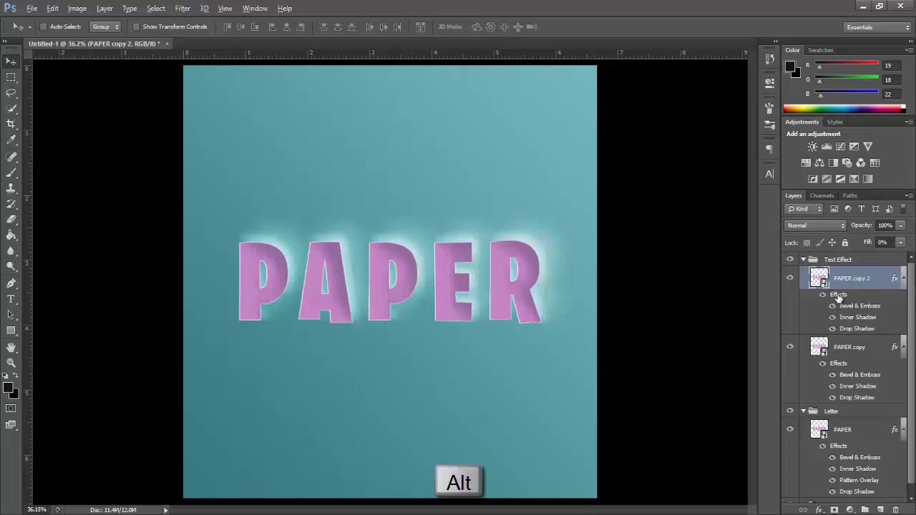
left_click_drag(839, 298, 896, 510)
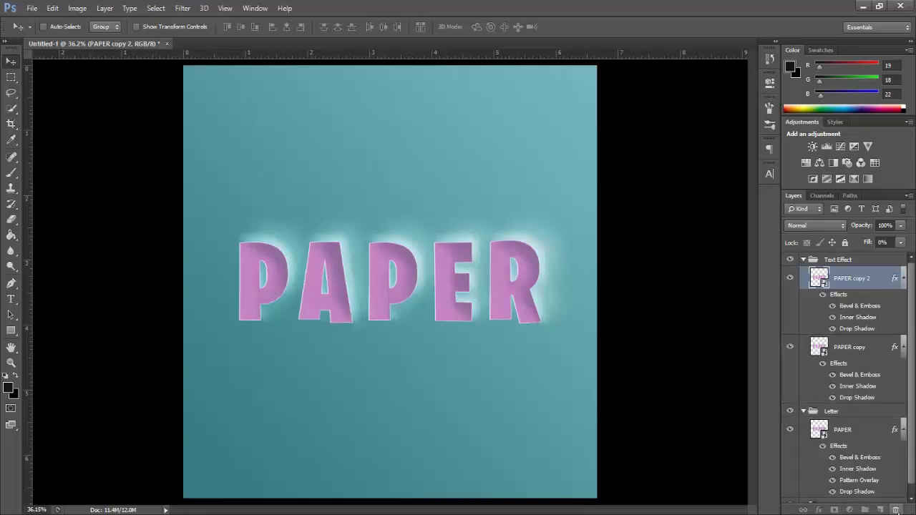
- Give PAPER copy 2 a Bevel & Emboss in Outer Bevel style with size 38
double_click(878, 282)
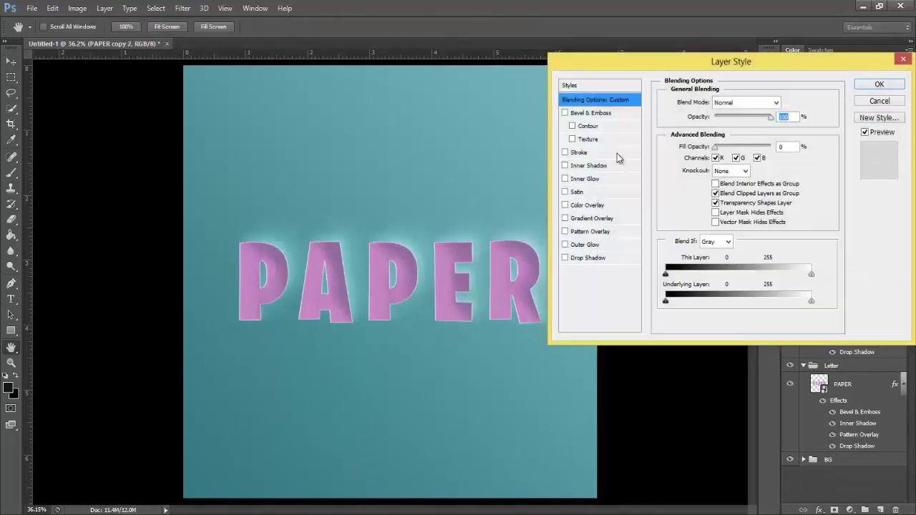
left_click(607, 113)
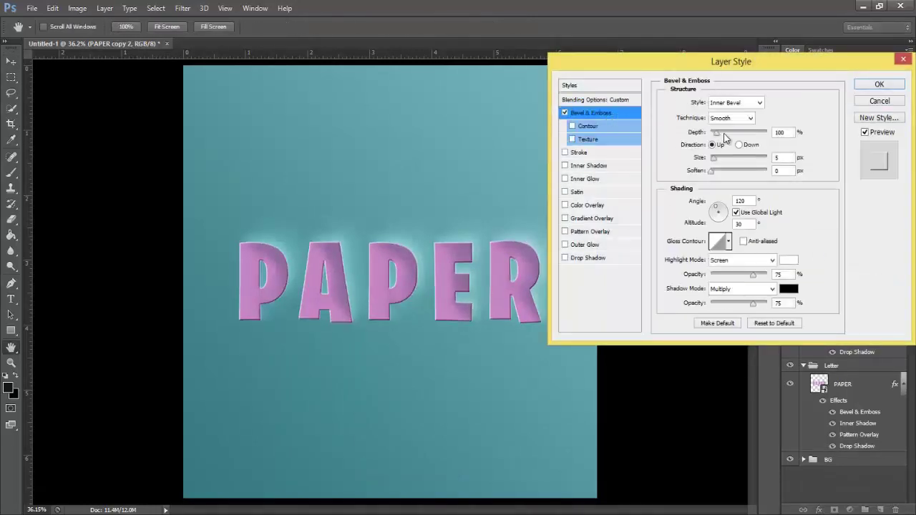
left_click(759, 103)
left_click(739, 112)
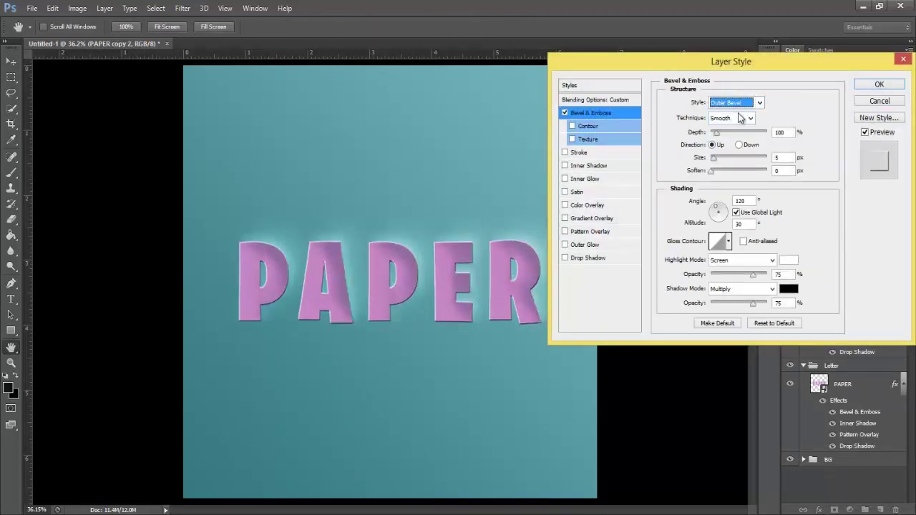
left_click(783, 157)
type("38")
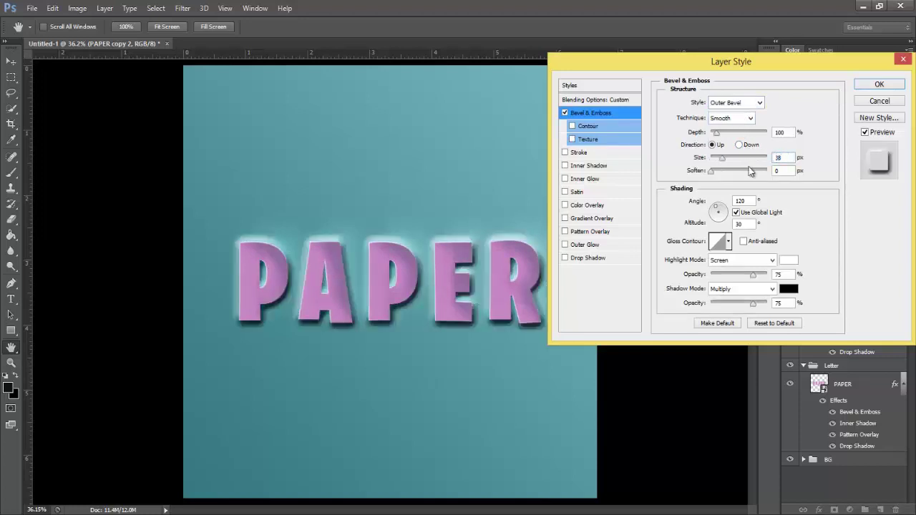
- Set the bevel angle to -145 without global light, highlight opacity 0, shadow opacity 25, and confirm
left_click(735, 213)
type("-145")
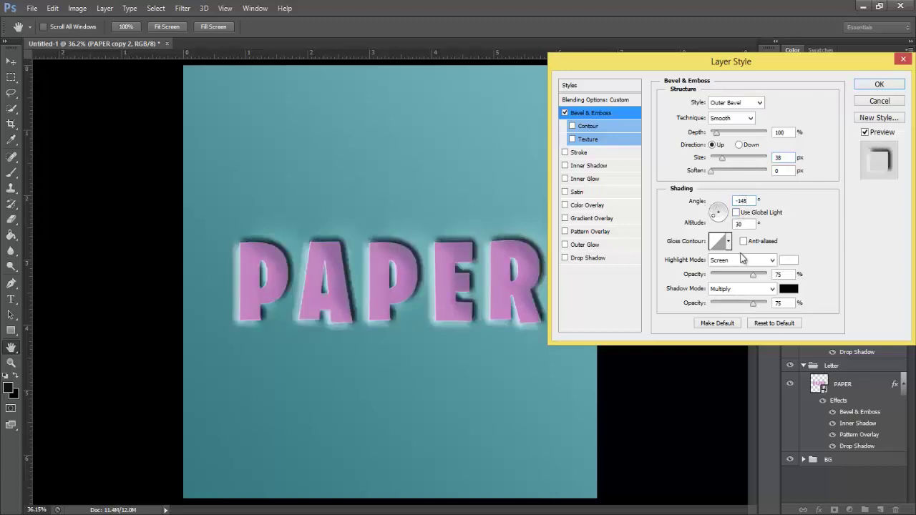
left_click_drag(756, 278, 705, 279)
left_click(761, 306)
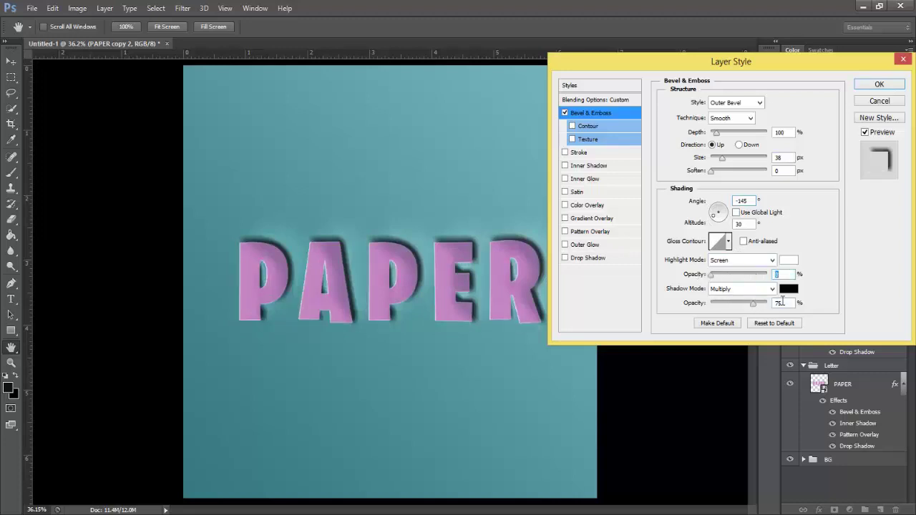
type("25")
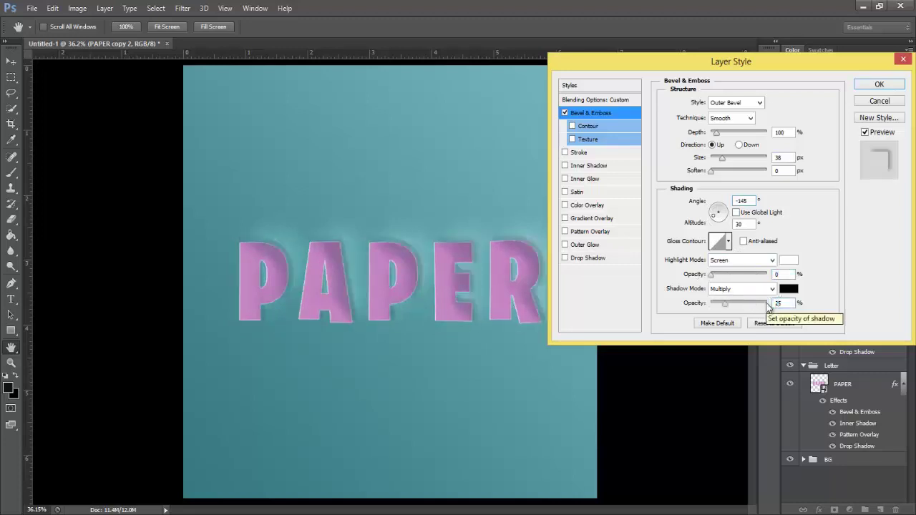
left_click(871, 85)
key("alt")
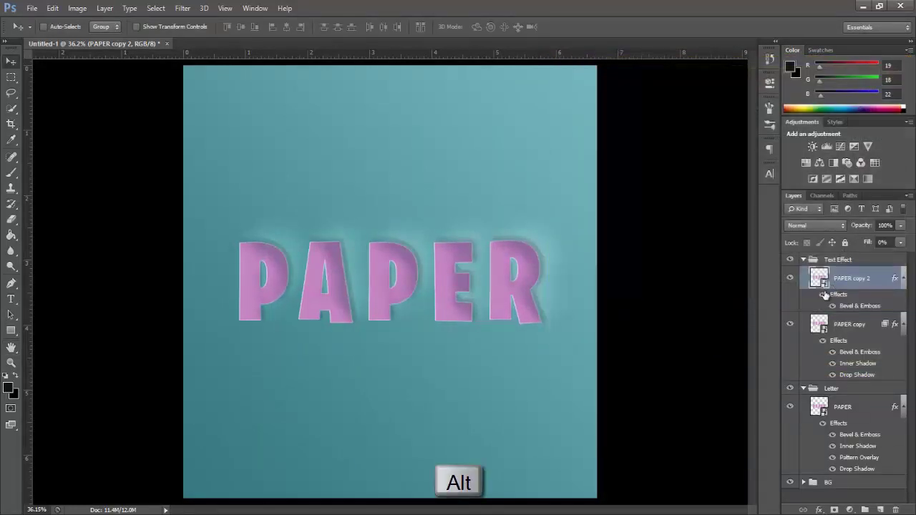
- Clip PAPER copy 2 to the layer beneath and nudge it down and left
left_click_drag(825, 295, 823, 309)
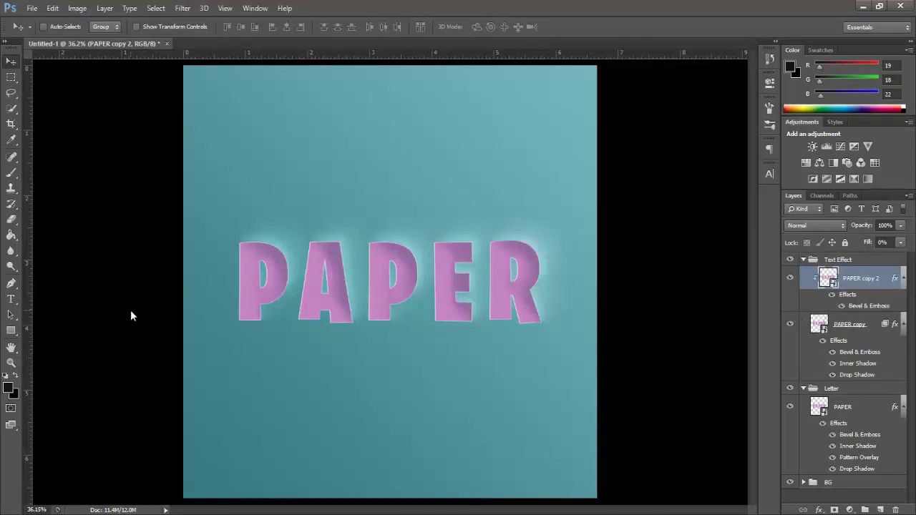
key("Down")
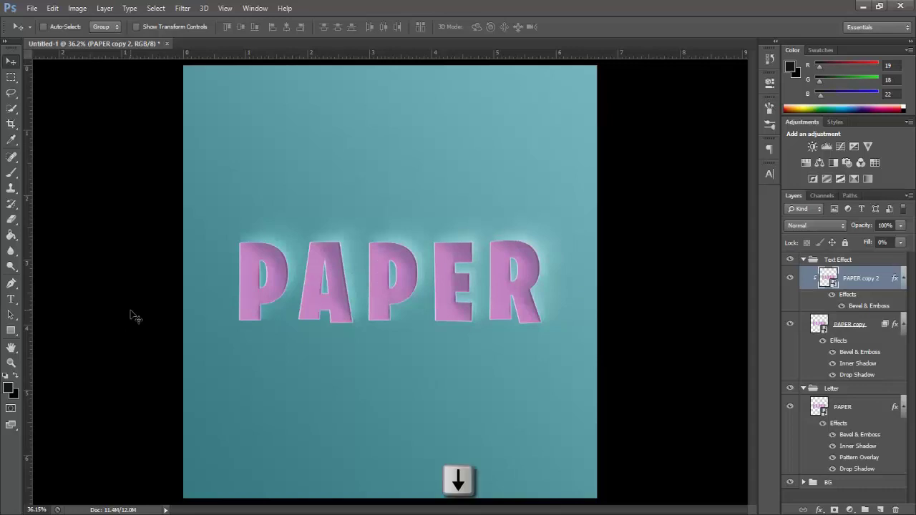
key("Left")
- Zoom in on the letter R and fine-tune the offset with right and down nudges
left_click(10, 363)
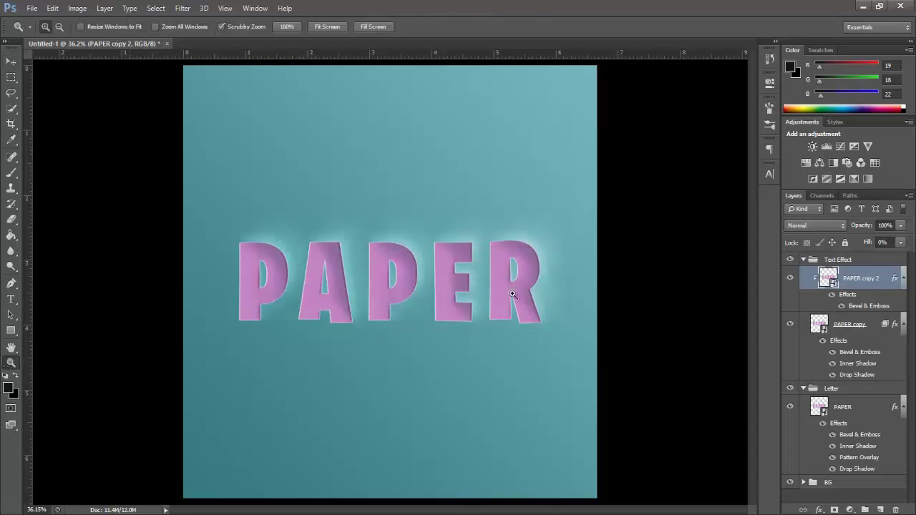
left_click_drag(549, 262, 604, 268)
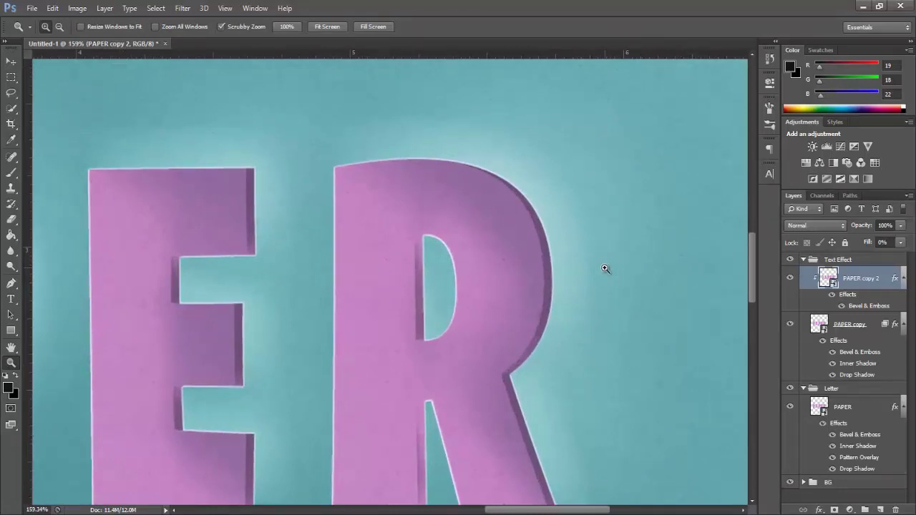
left_click(11, 61)
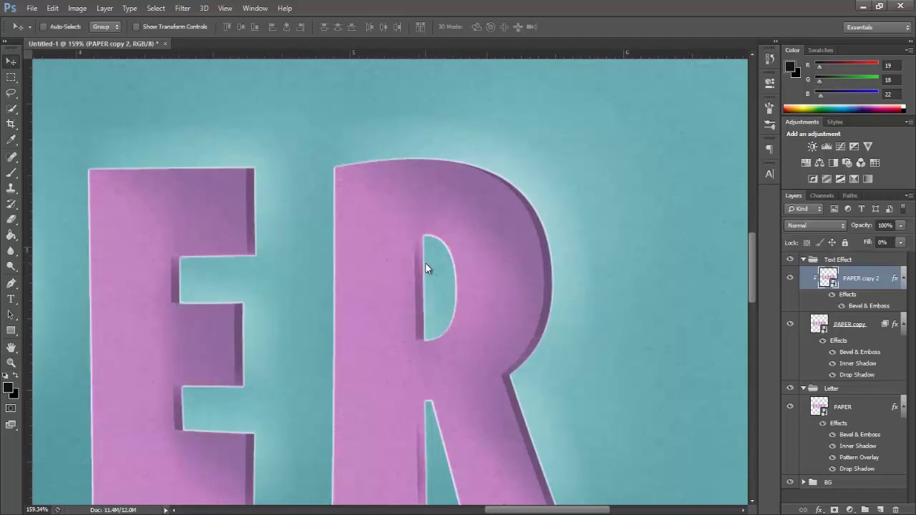
key("Right")
key("Right")
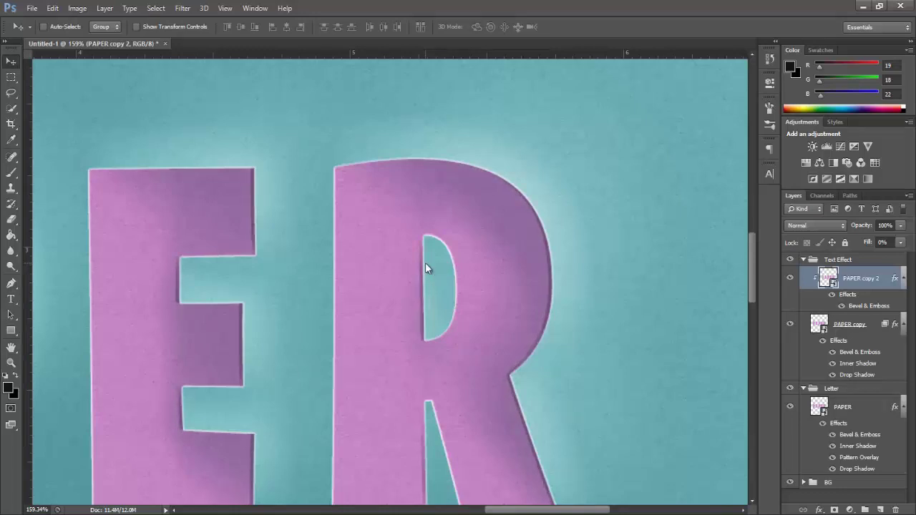
left_click(11, 363)
scroll(394, 250, "down", 3)
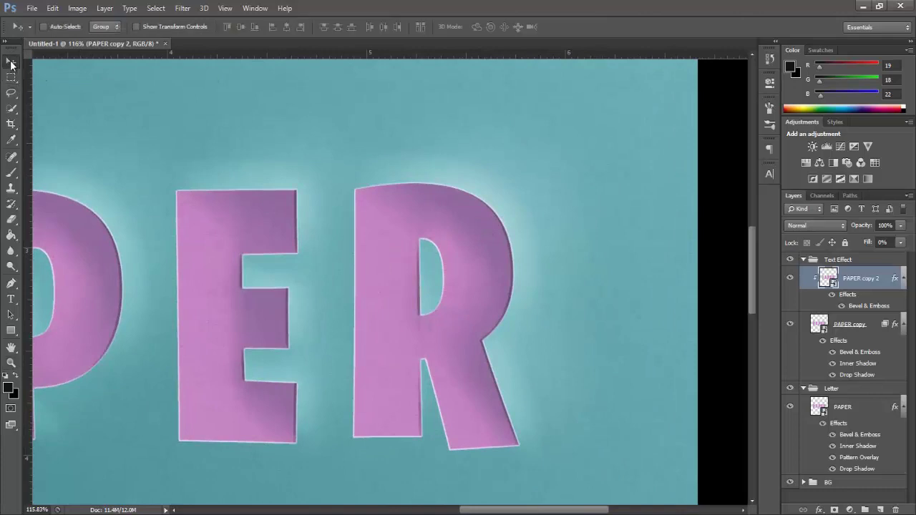
left_click(11, 60)
key("Down")
key("Down")
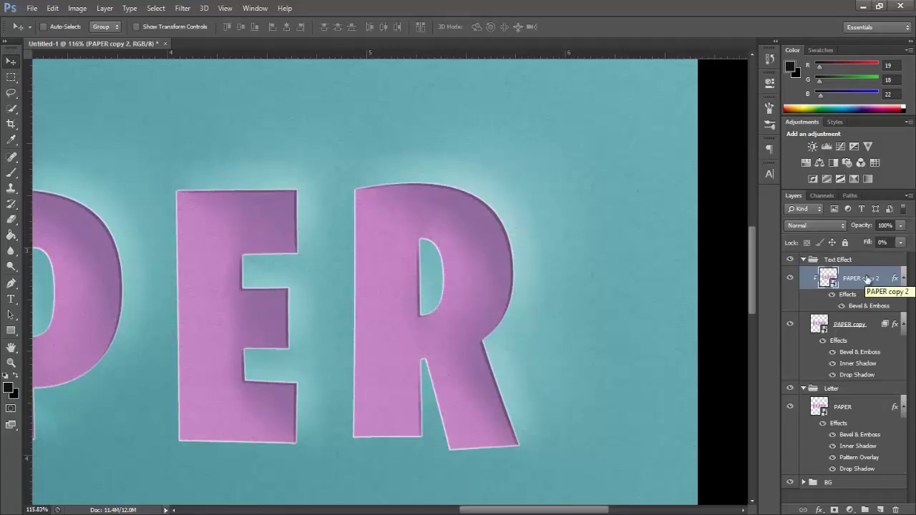
- Duplicate PAPER copy 2 as PAPER copy 3 and clip it to the layer below
key("ctrl+j")
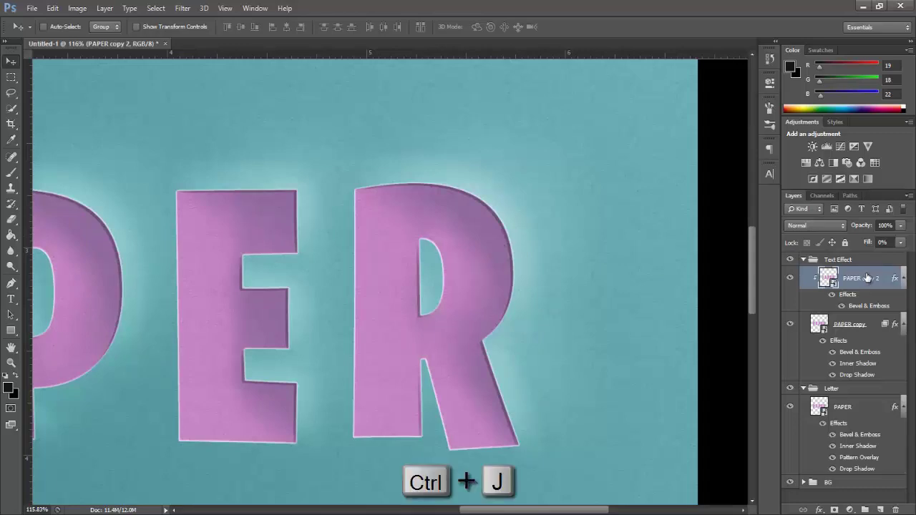
key("alt")
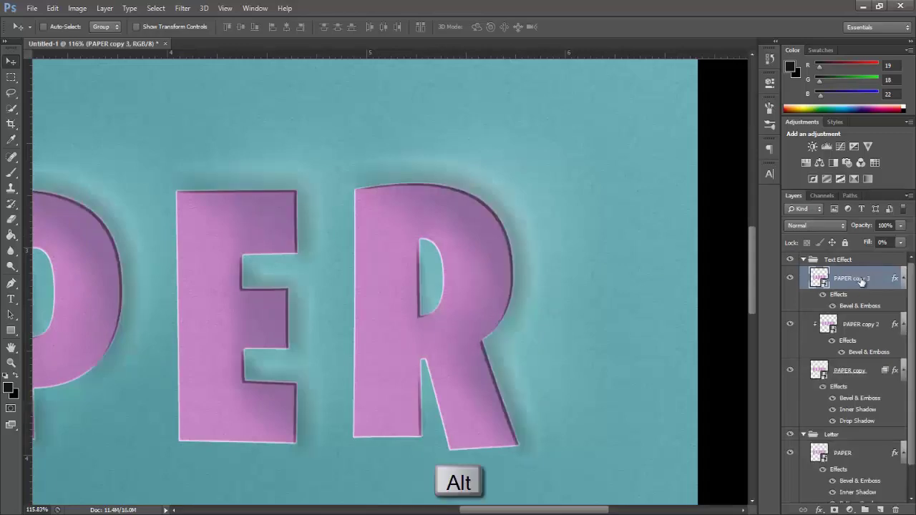
left_click(828, 315, "alt")
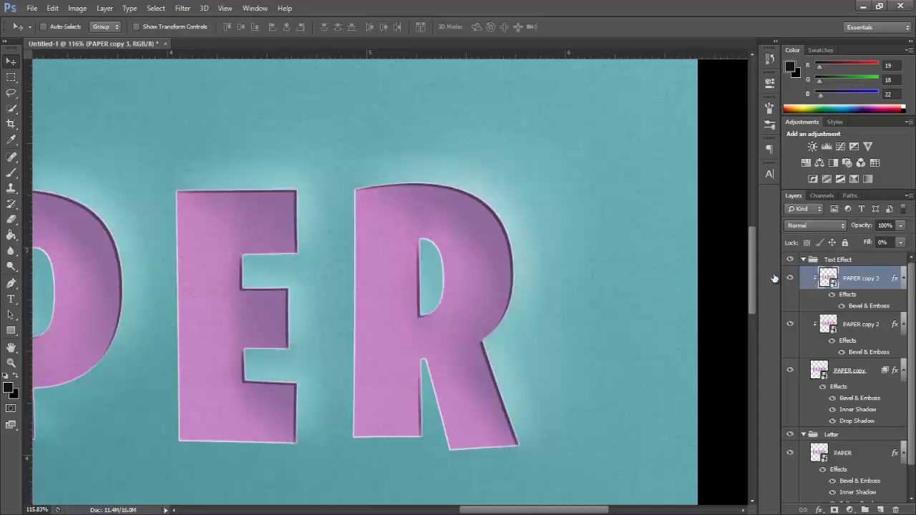
- Soften PAPER copy 3 with a 1-pixel Gaussian Blur and toggle its visibility to compare
left_click(182, 8)
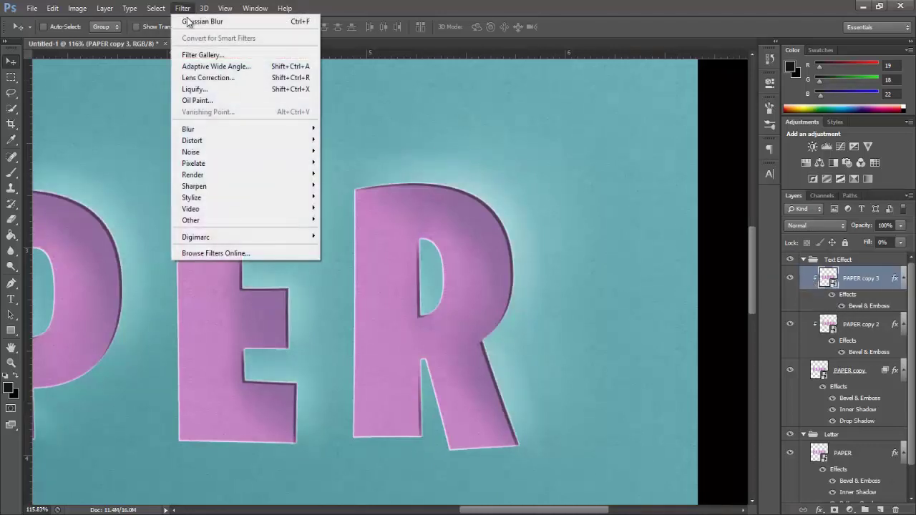
mouse_move(229, 128)
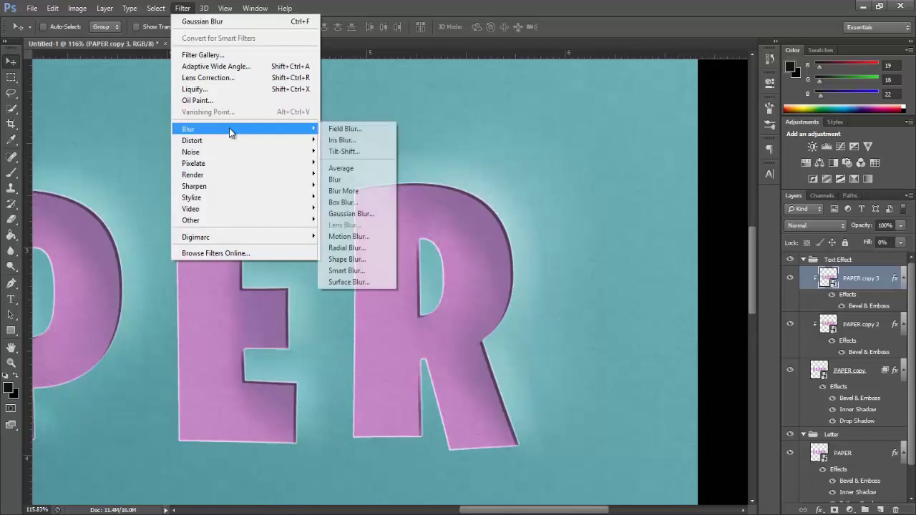
left_click(382, 214)
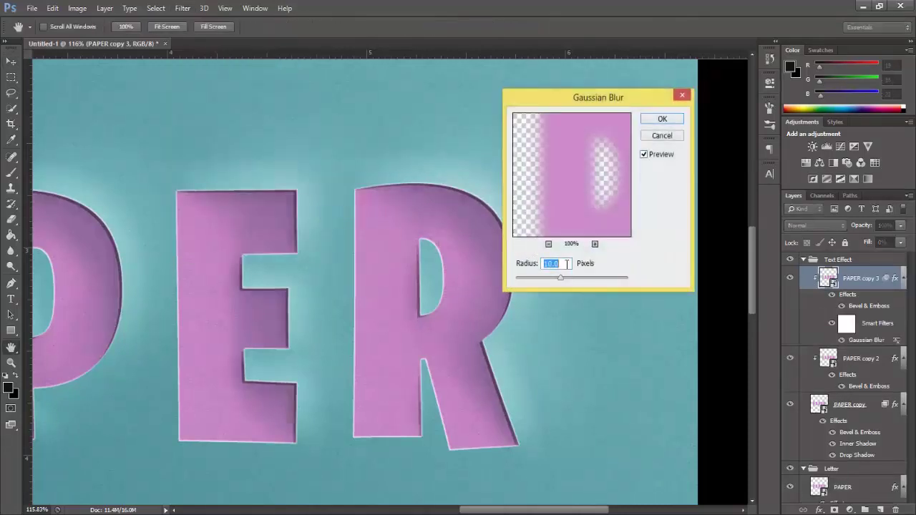
type("1")
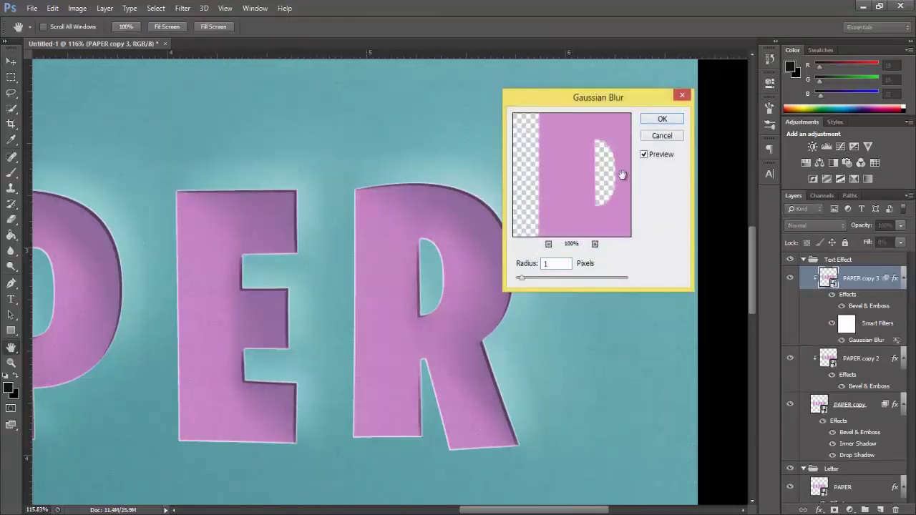
left_click(660, 120)
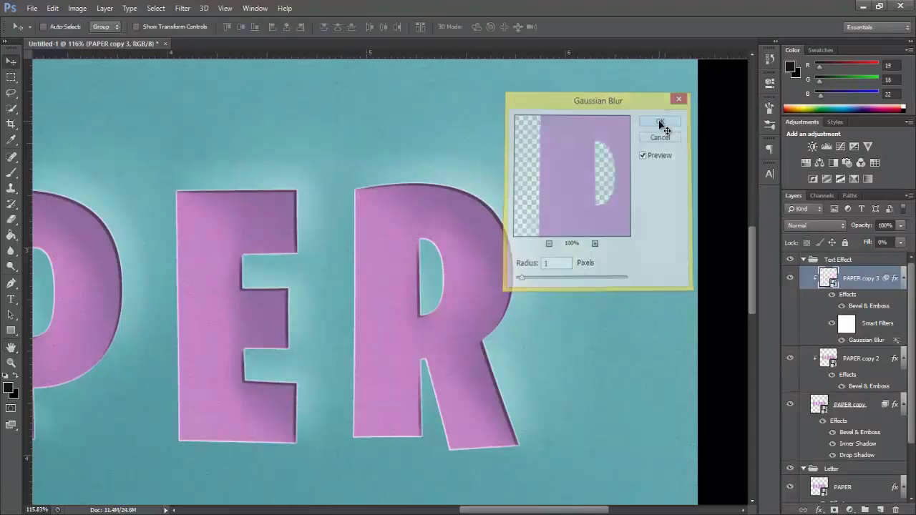
left_click(790, 279)
left_click(790, 280)
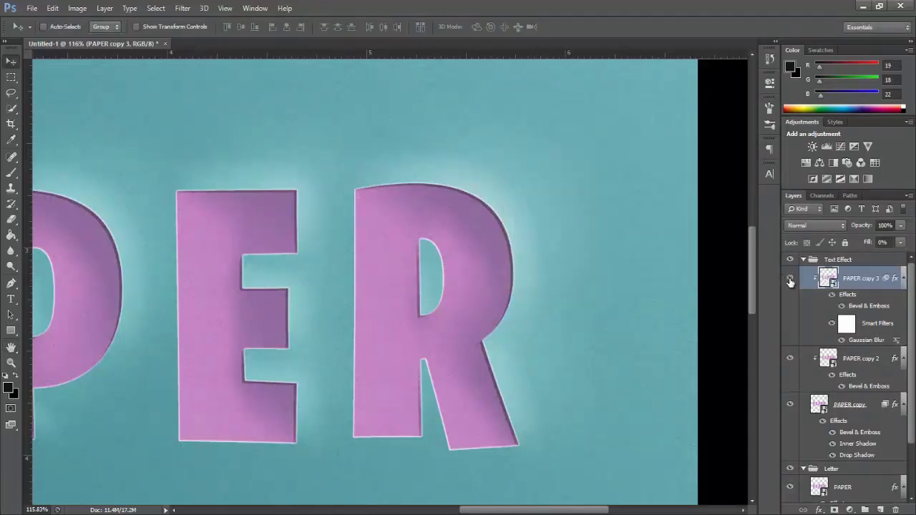
left_click(790, 280)
left_click(790, 280)
left_click(791, 280)
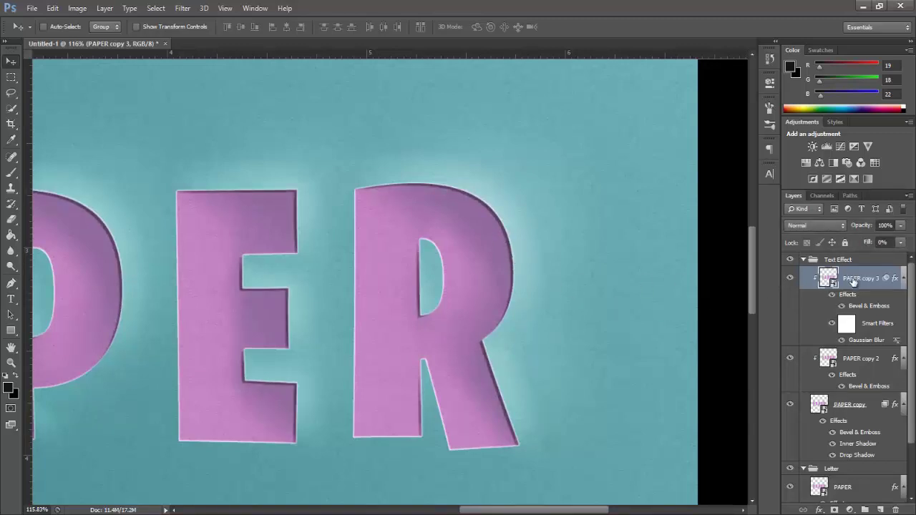
- Duplicate the layer as PAPER copy 4, clip it, and set its Gaussian Blur to 5 pixels
key("ctrl+j")
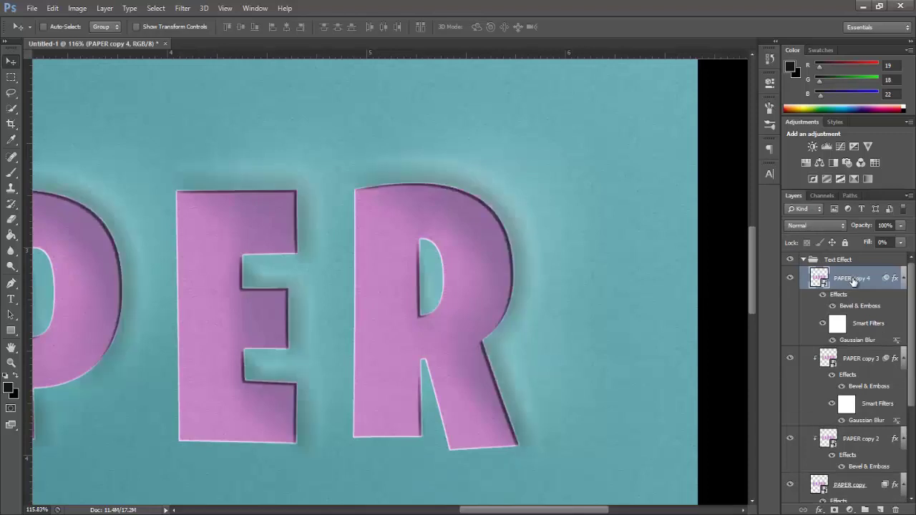
key("alt")
left_click(822, 342, "alt")
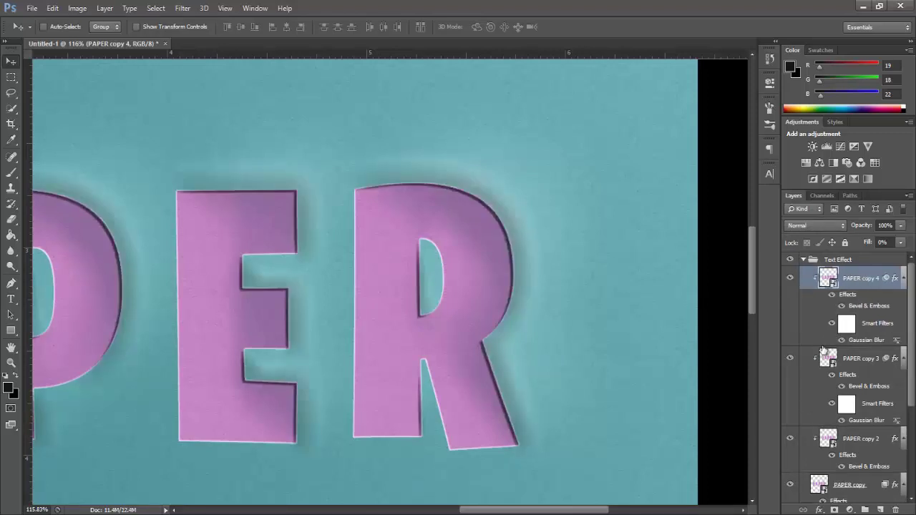
double_click(867, 341)
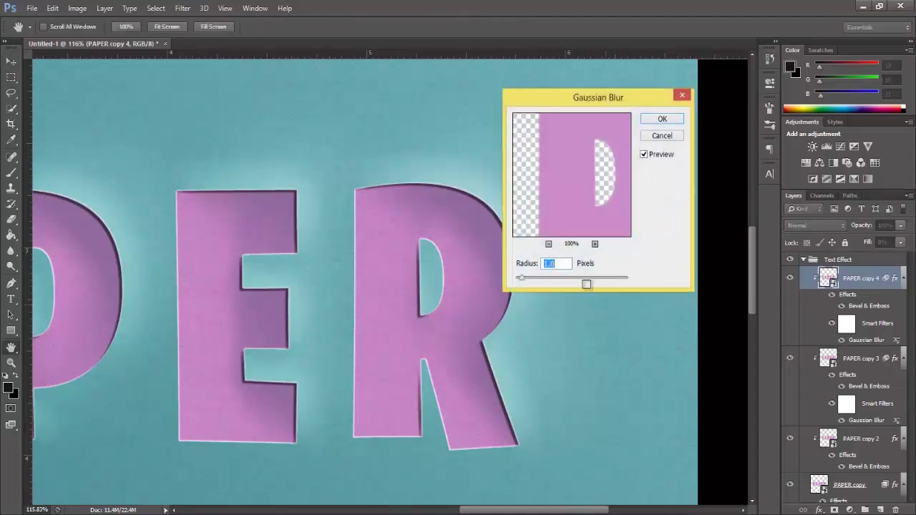
type("5")
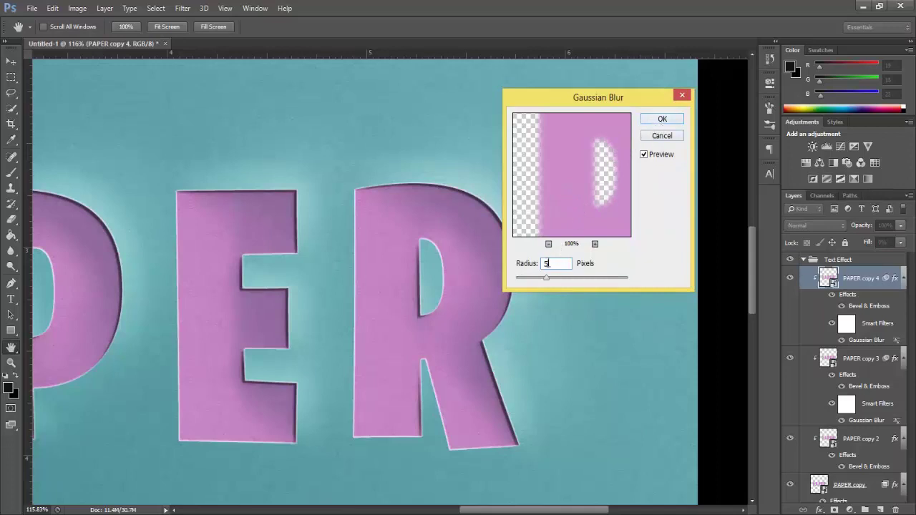
left_click(657, 123)
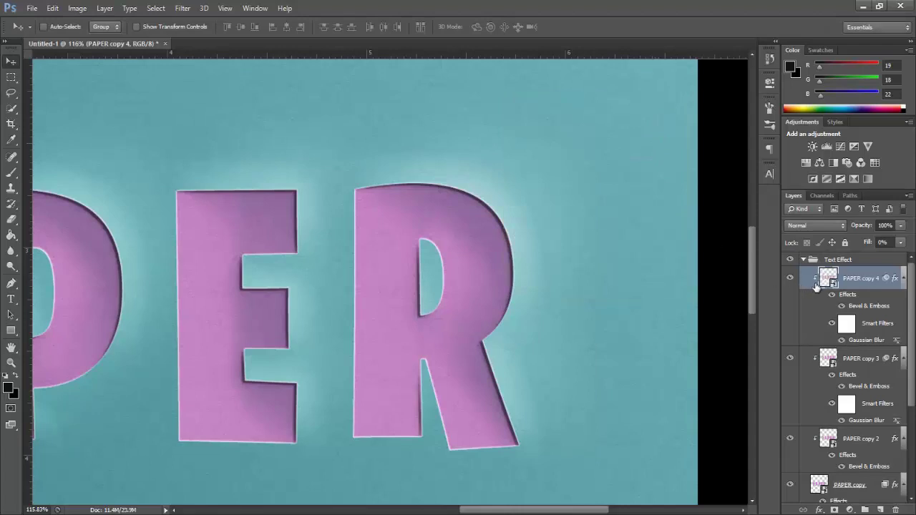
- Duplicate again as PAPER copy 5, clip it, and raise its Gaussian Blur to 10 pixels
key("ctrl+j")
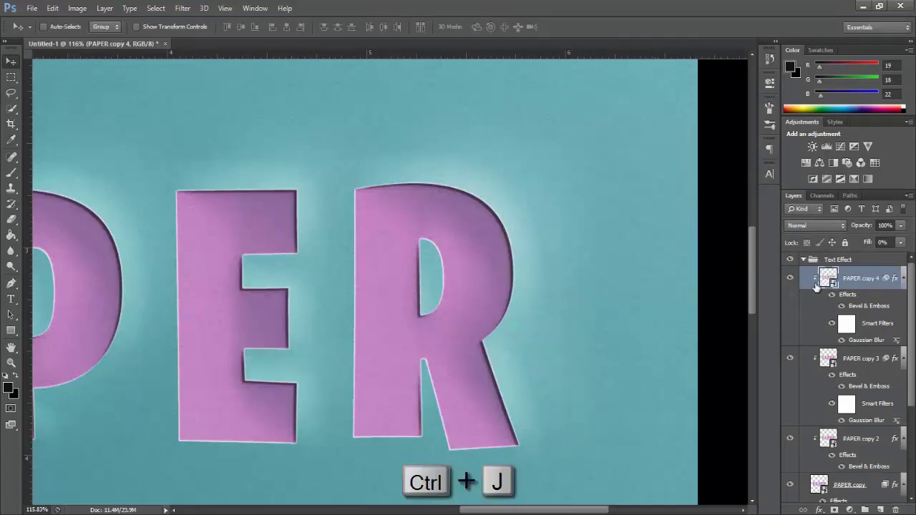
left_click(830, 326, "alt")
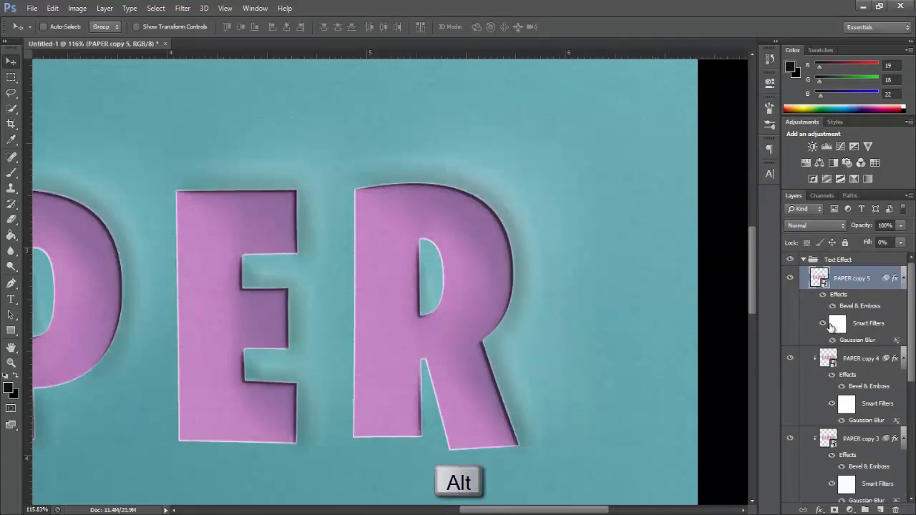
left_click(823, 343, "alt")
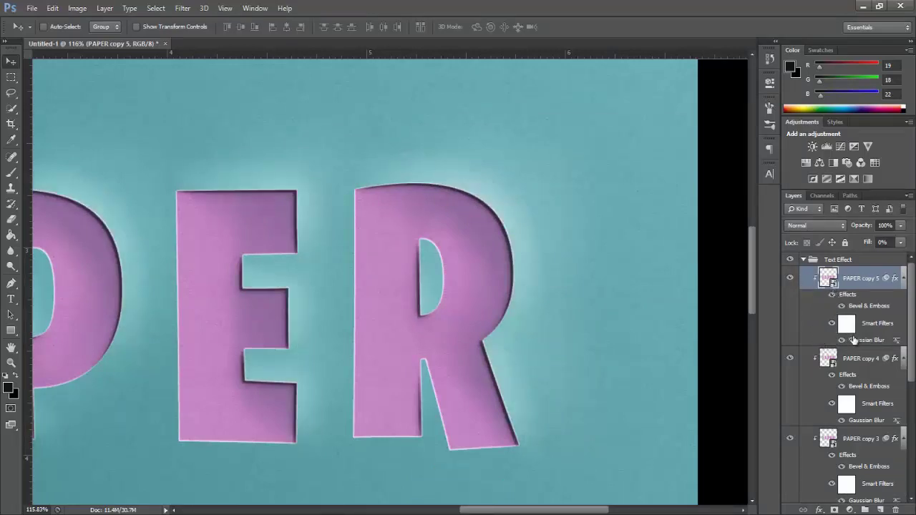
double_click(856, 344)
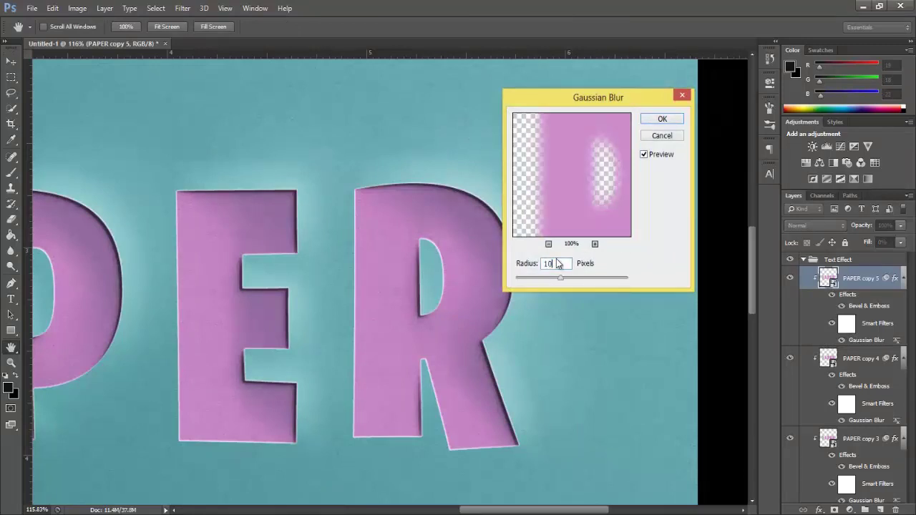
left_click(666, 123)
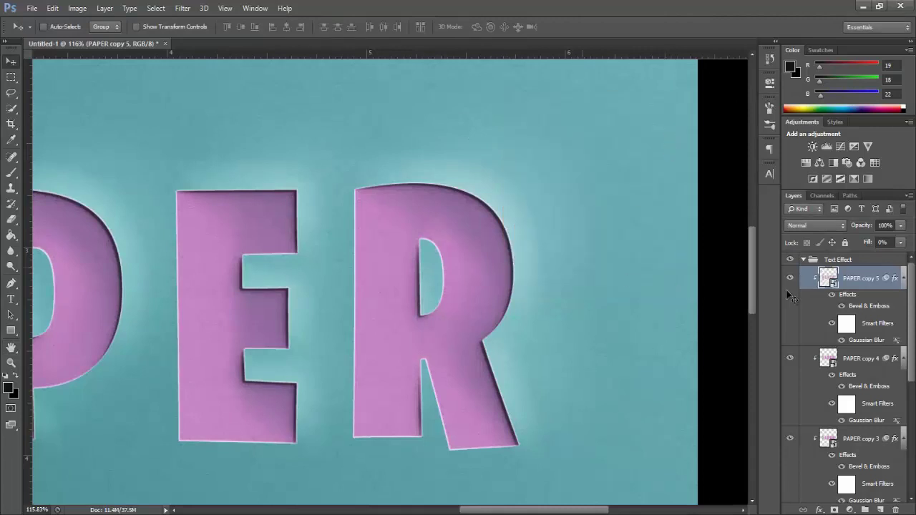
- Duplicate as PAPER copy 6, clip it, and set its Gaussian Blur radius to 20 px
key("ctrl+j")
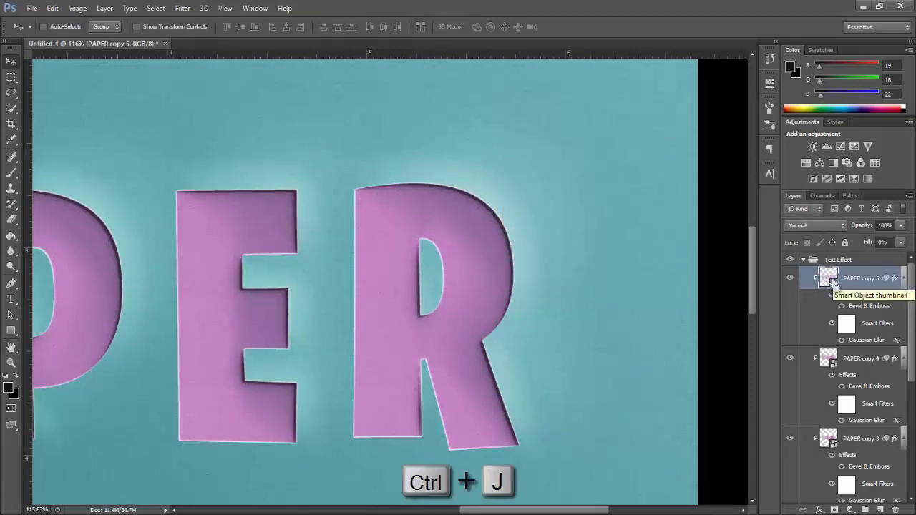
key("alt")
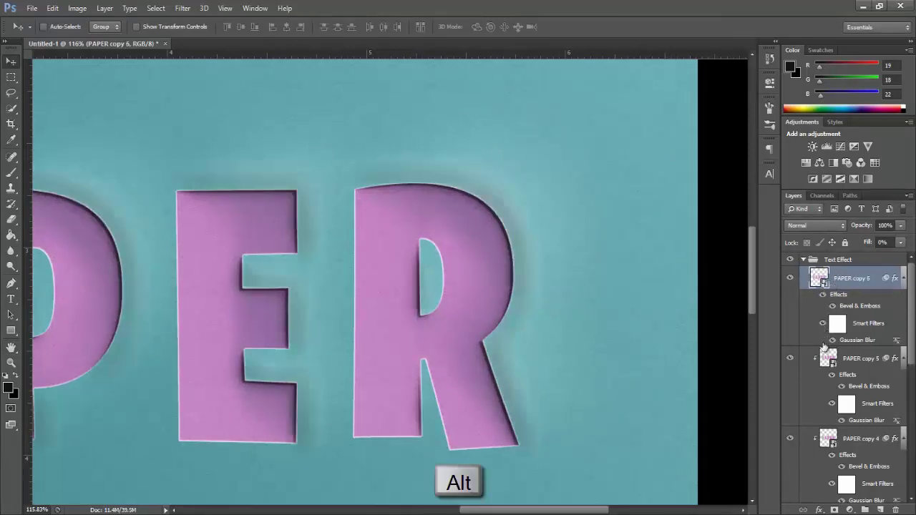
left_click(825, 342, "alt")
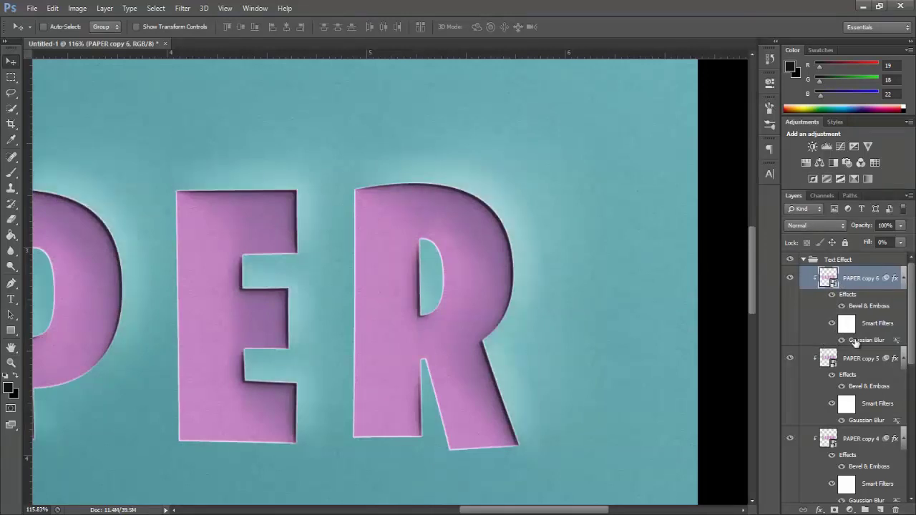
double_click(856, 342)
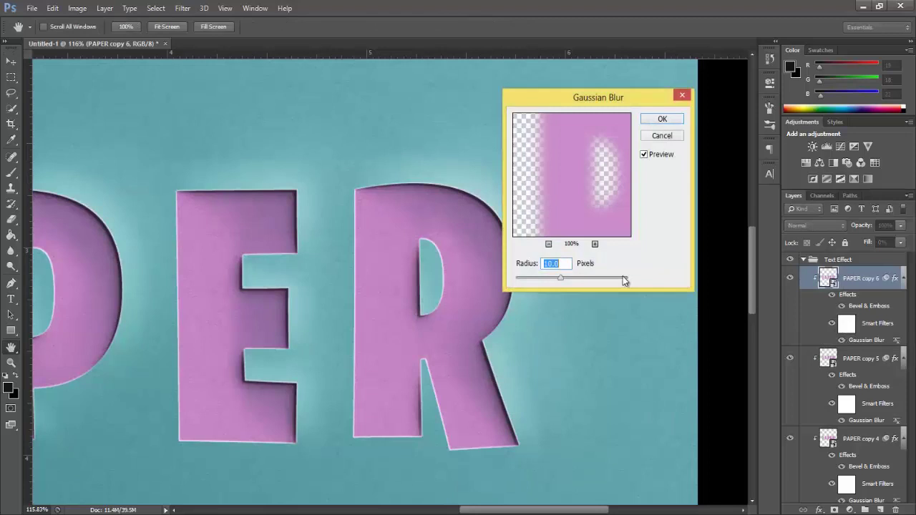
type("20")
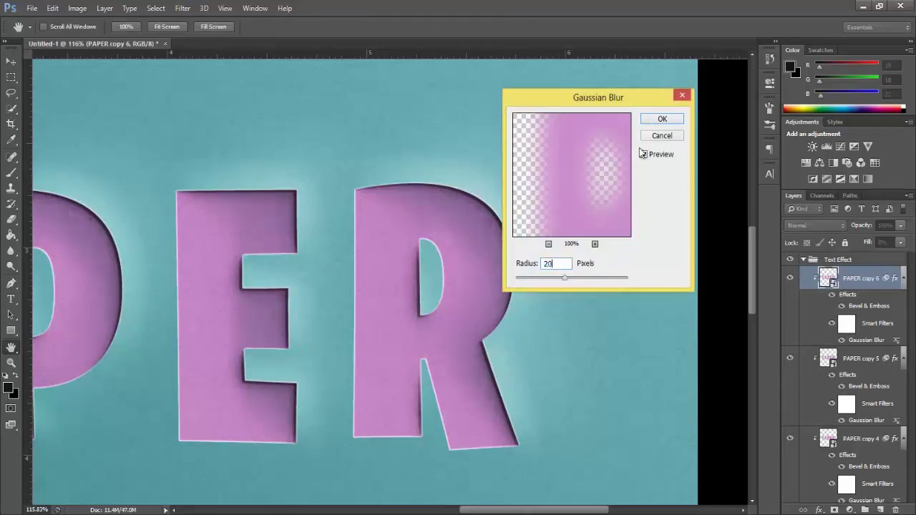
left_click(662, 120)
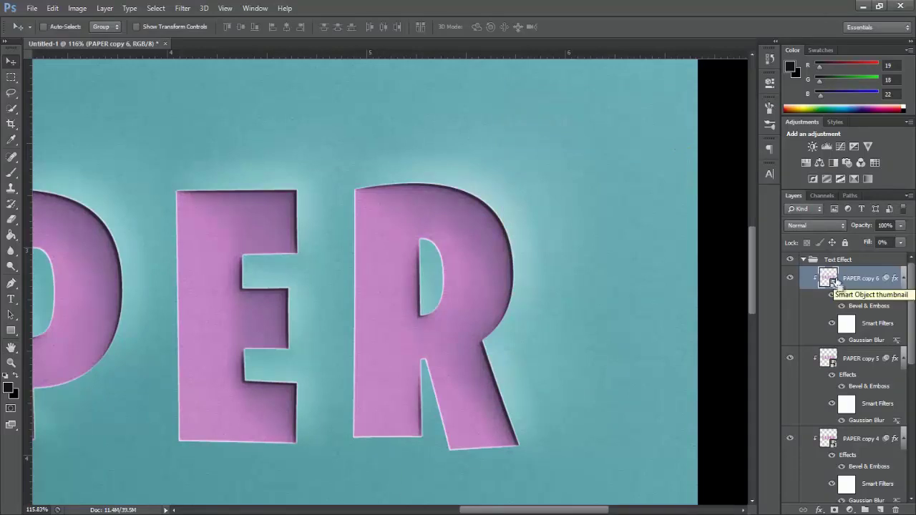
- Duplicate as PAPER copy 7, clip it, and set its Gaussian Blur radius to 30 px
key("ctrl+j")
key("alt")
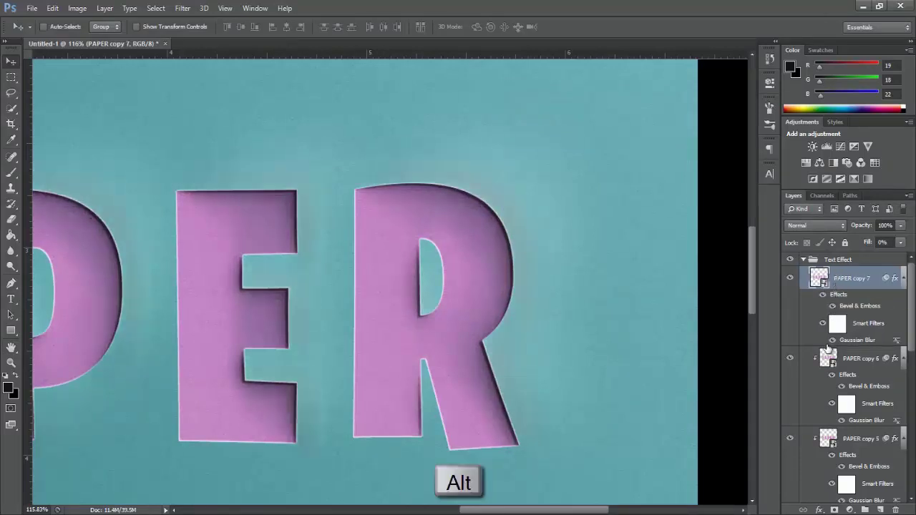
left_click(827, 342, "alt")
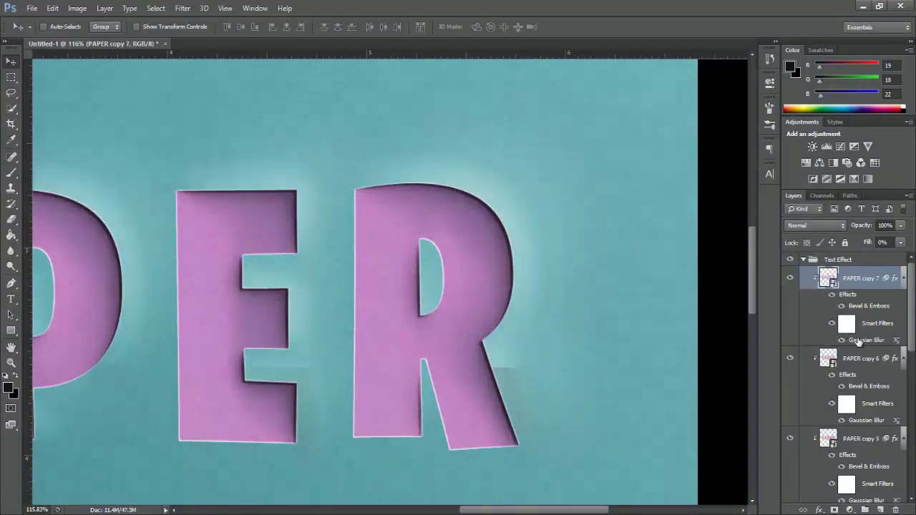
double_click(858, 341)
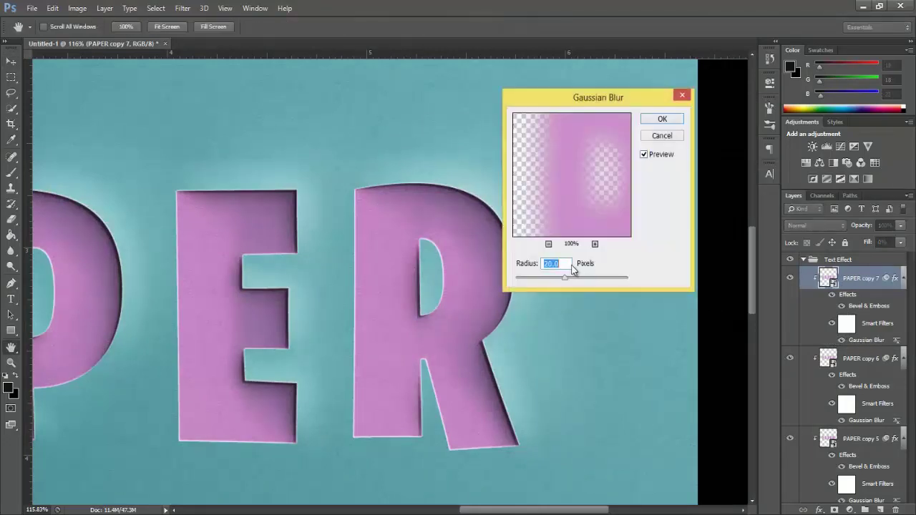
type("30")
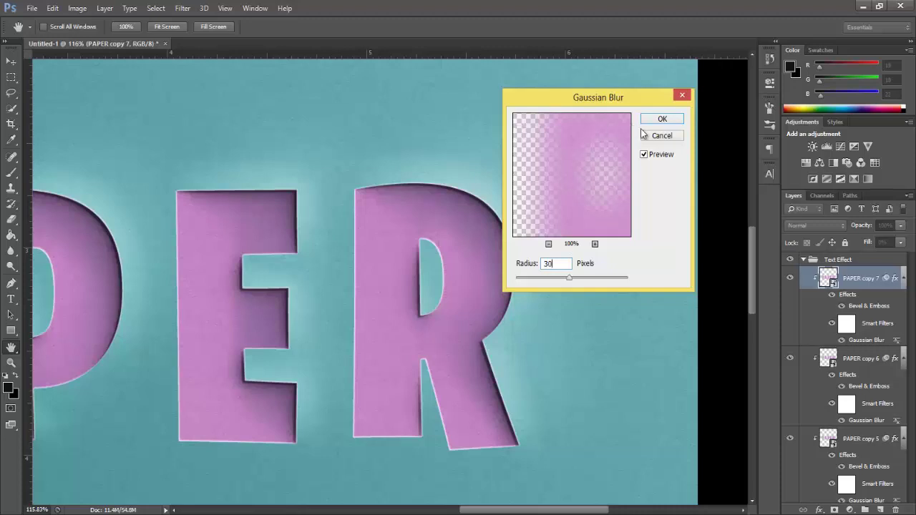
left_click(662, 121)
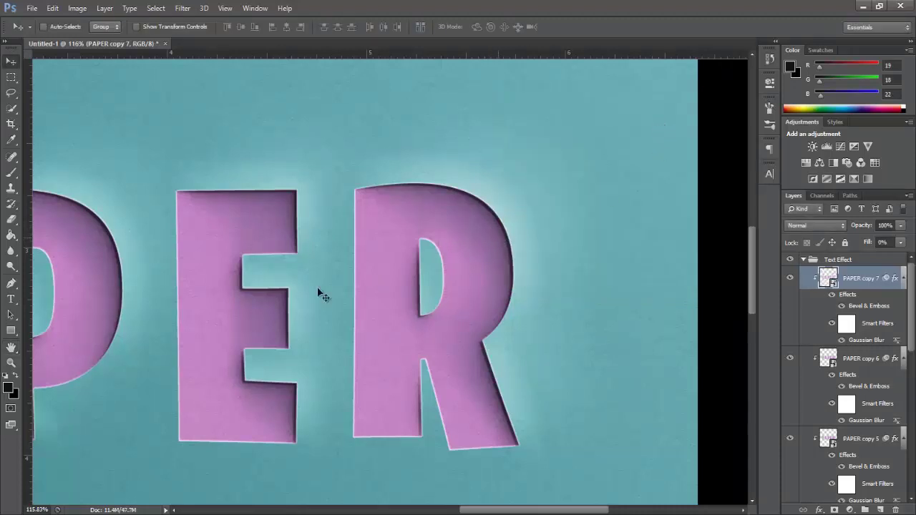
- Zoom in on the PAPER text and add a white Soft Light Satin to PAPER copy 7
left_click(11, 362)
left_click(266, 316, "alt")
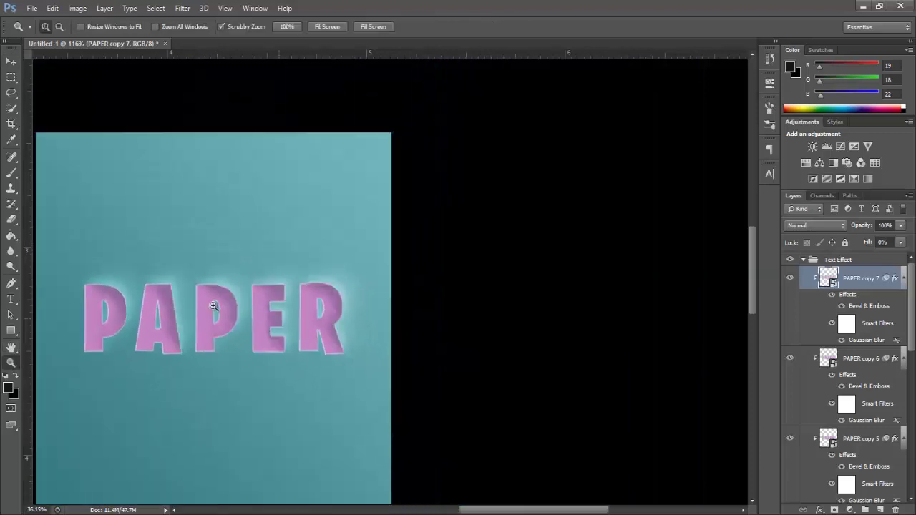
left_click_drag(406, 295, 444, 292)
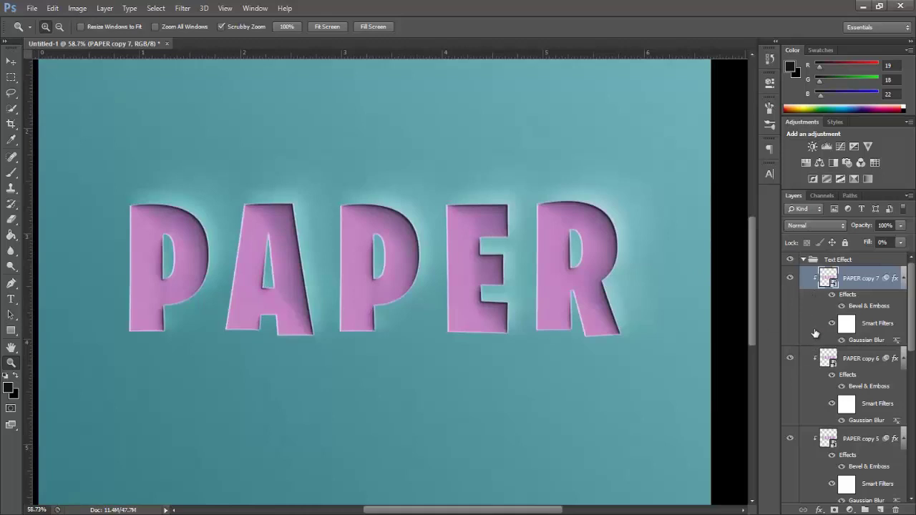
left_click(820, 510)
left_click(834, 434)
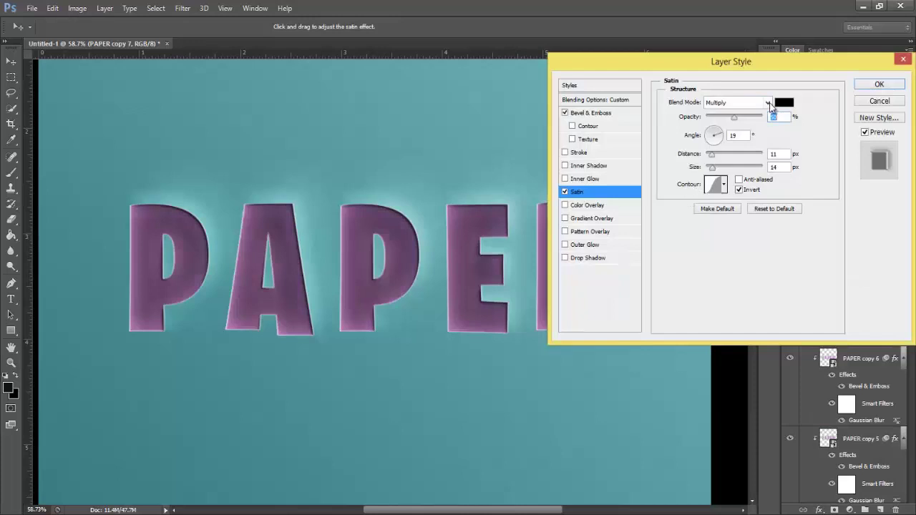
left_click(768, 102)
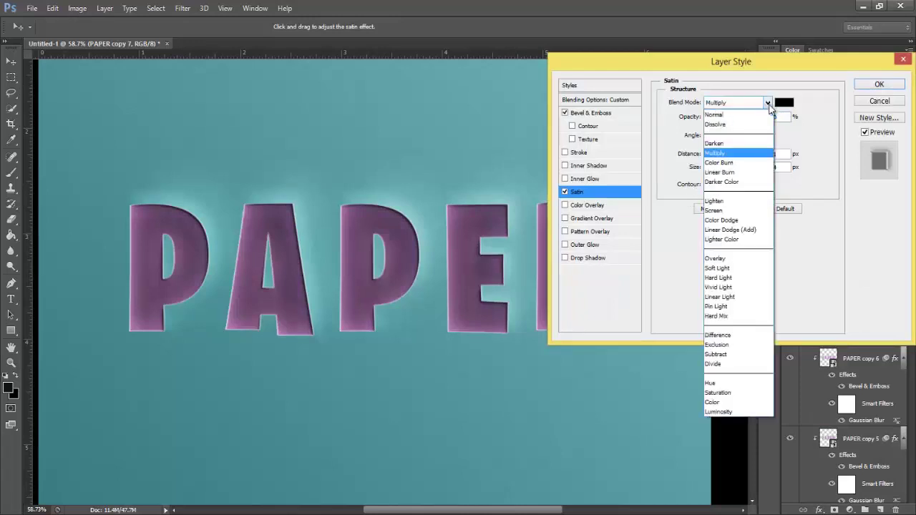
left_click(731, 260)
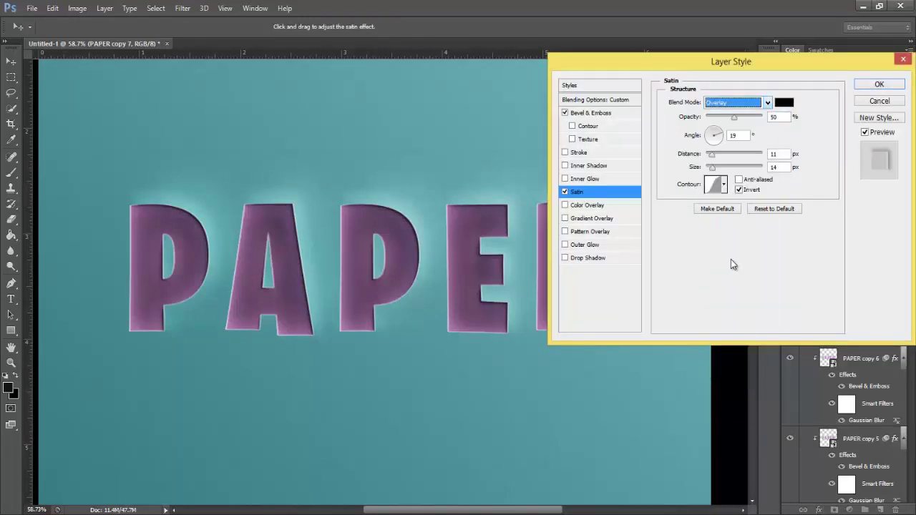
left_click(783, 102)
left_click(608, 120)
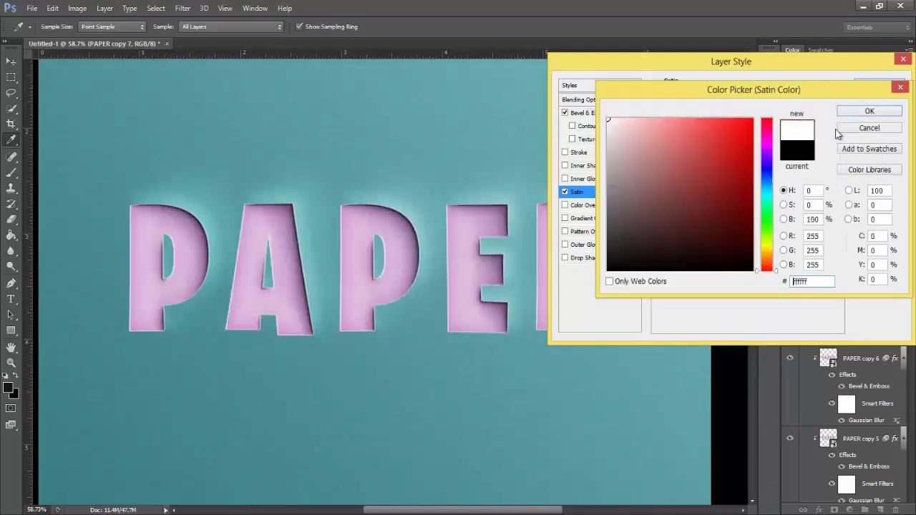
left_click(871, 110)
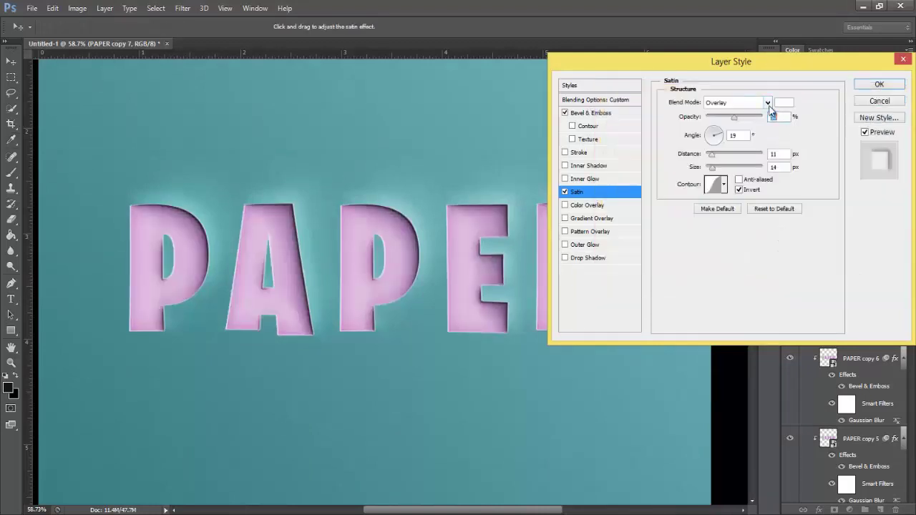
left_click(767, 103)
left_click(748, 267)
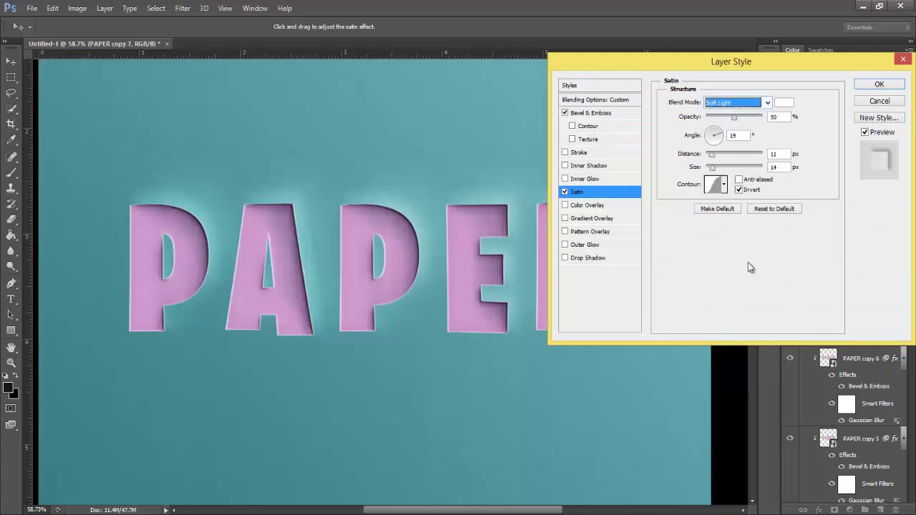
- Set the satin to 25% opacity, 45° angle, 90 px distance and size, anti-aliased and inverted
left_click(738, 136)
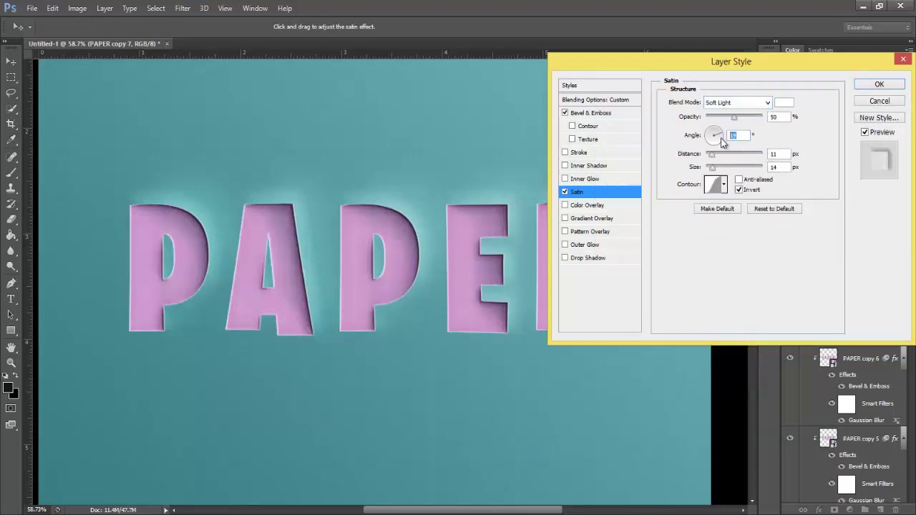
double_click(732, 136)
type("75")
type("25")
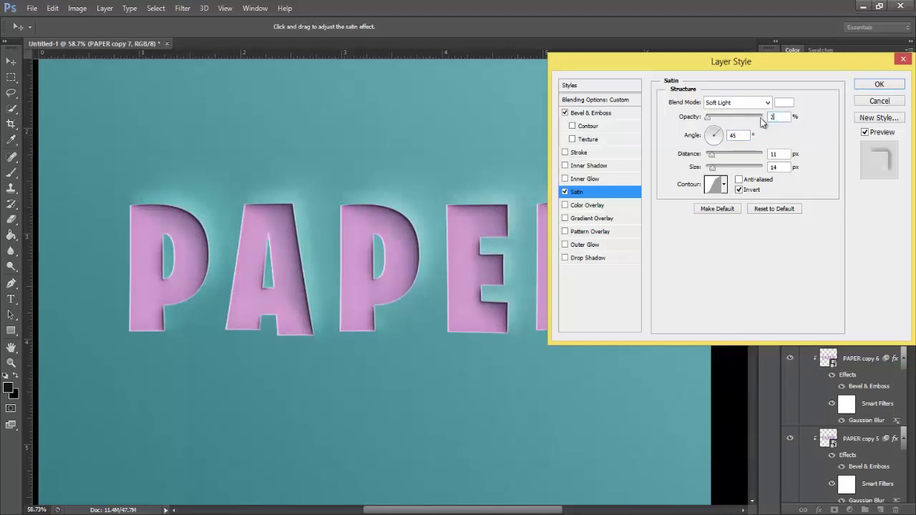
double_click(777, 153)
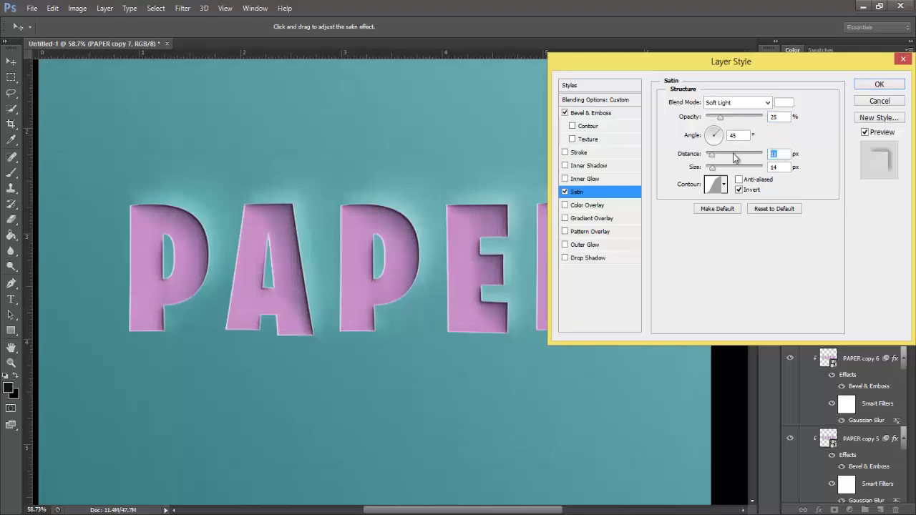
type("90")
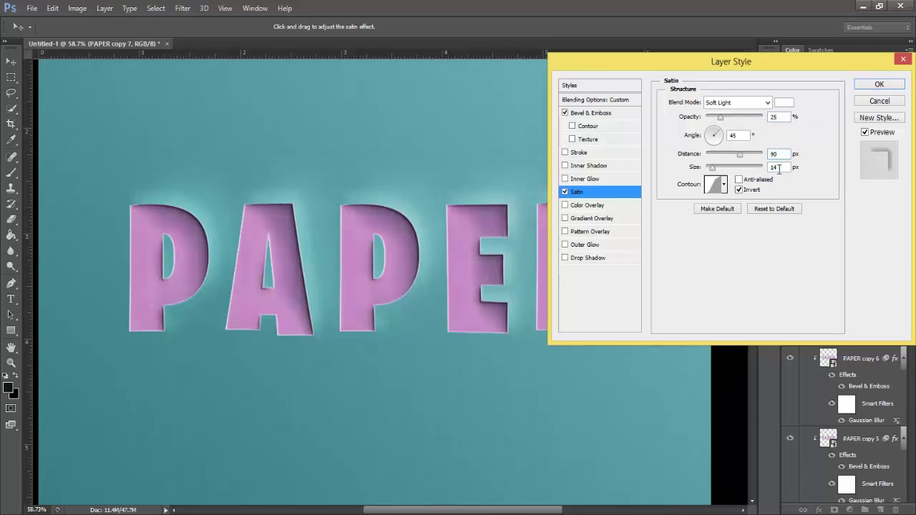
double_click(779, 169)
left_click(723, 184)
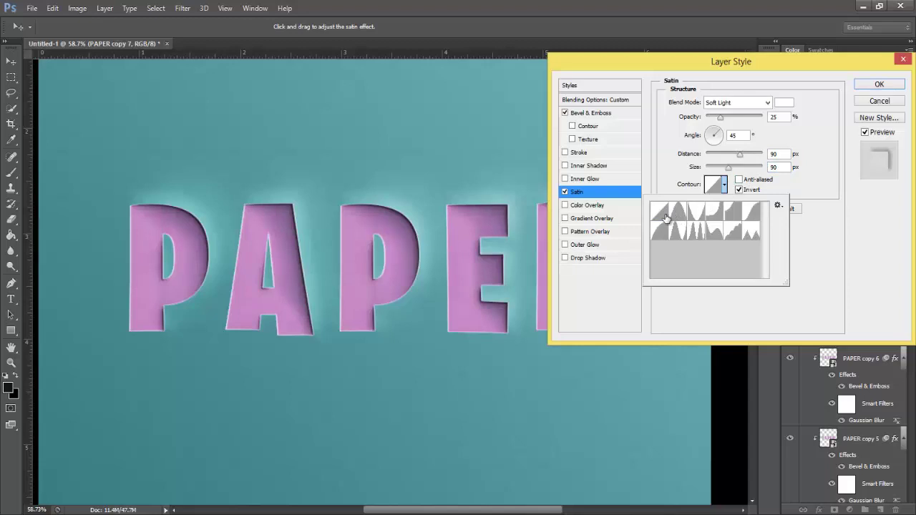
left_click(738, 182)
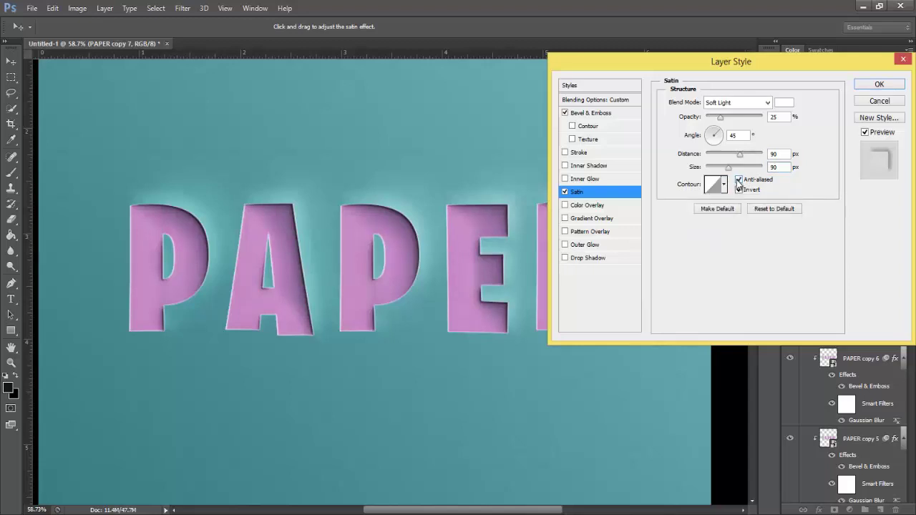
left_click(739, 190)
left_click(879, 85)
key("z")
left_click_drag(472, 269, 434, 285)
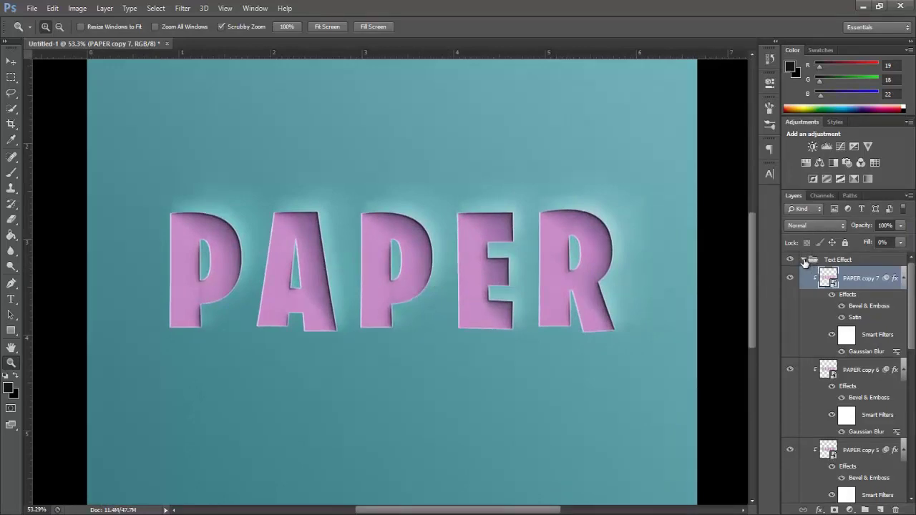
- Duplicate the PAPER layer as PAPER copy 8, remove its effects, and move it below PAPER
left_click(803, 261)
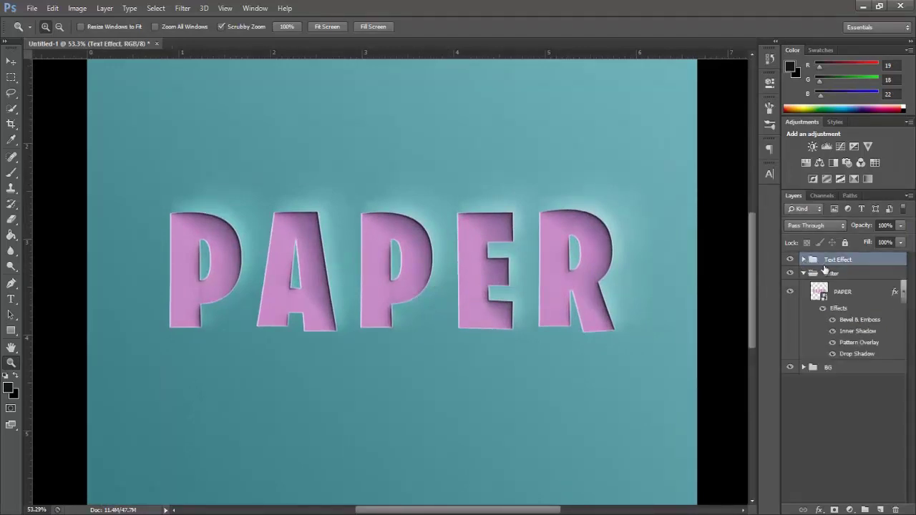
left_click(865, 295)
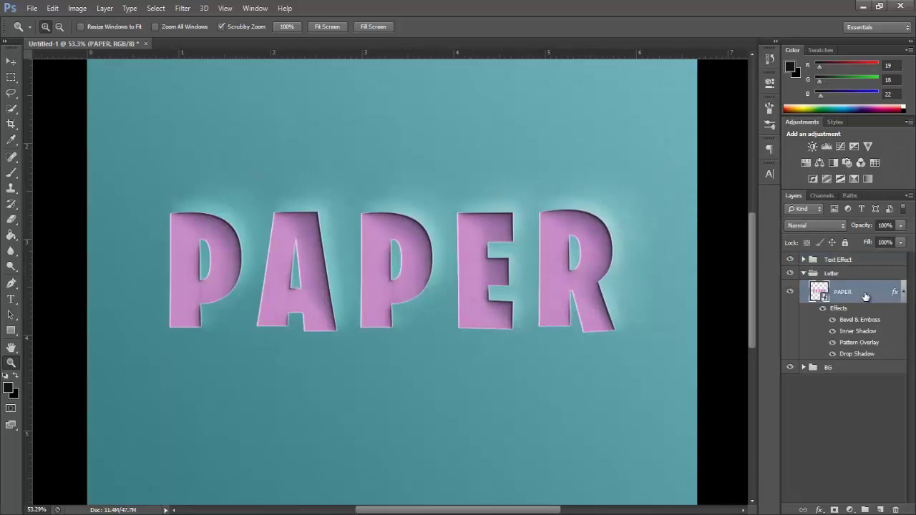
key("ctrl+j")
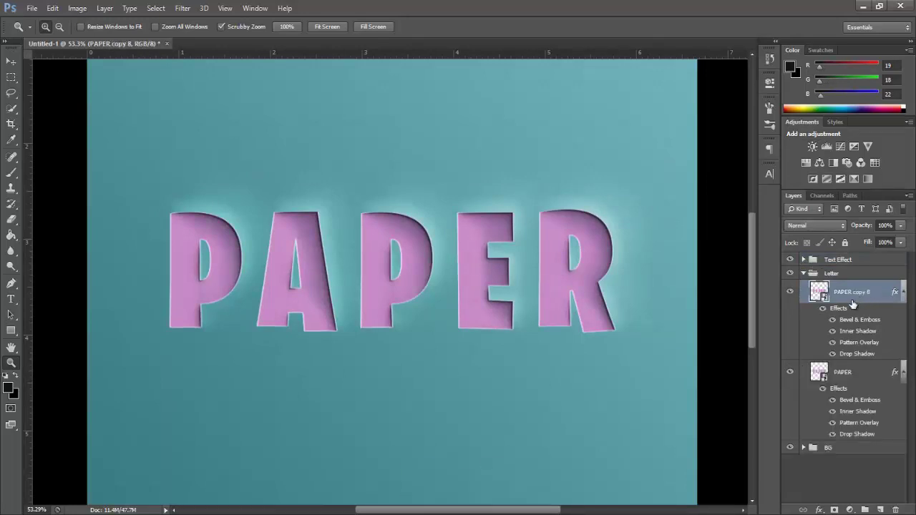
left_click_drag(845, 315, 896, 509)
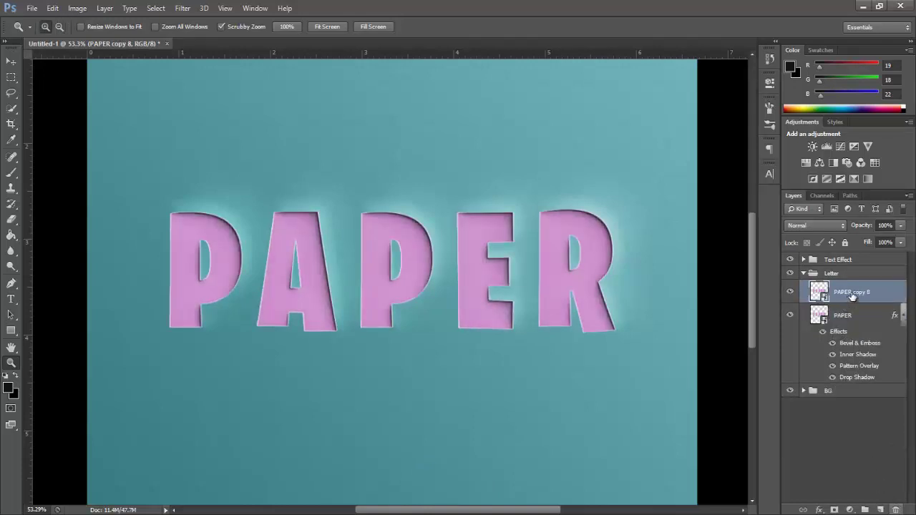
left_click_drag(874, 293, 863, 374)
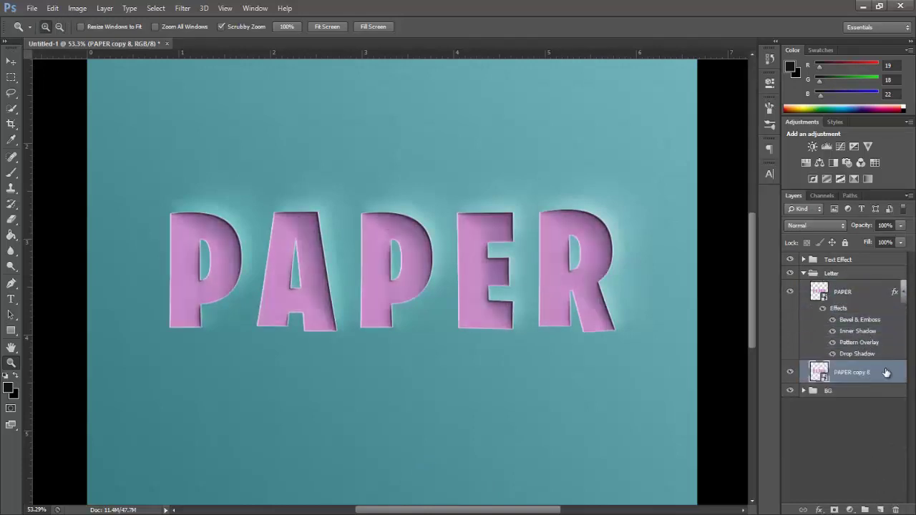
- Add a dark teal (024d5d) Color Overlay to PAPER copy 8, sampled from the background, blended as Overlay
double_click(886, 372)
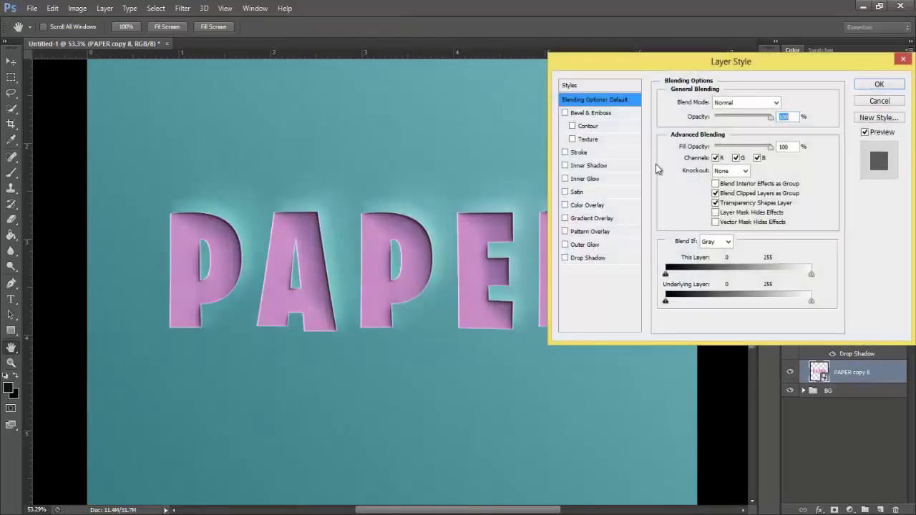
left_click(608, 206)
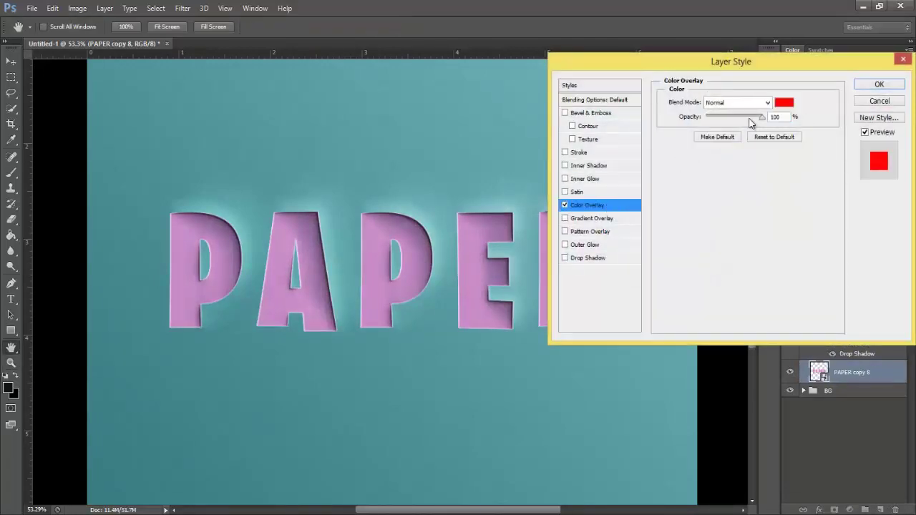
left_click(778, 106)
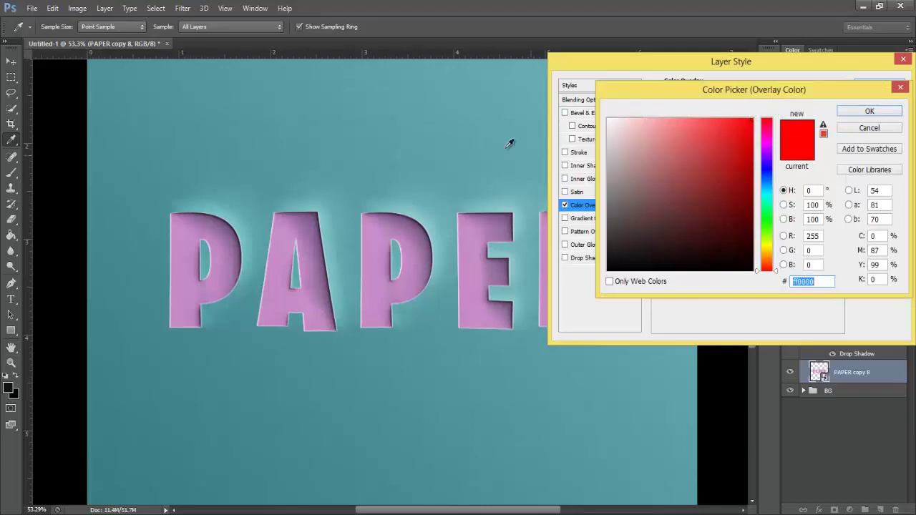
left_click(495, 126)
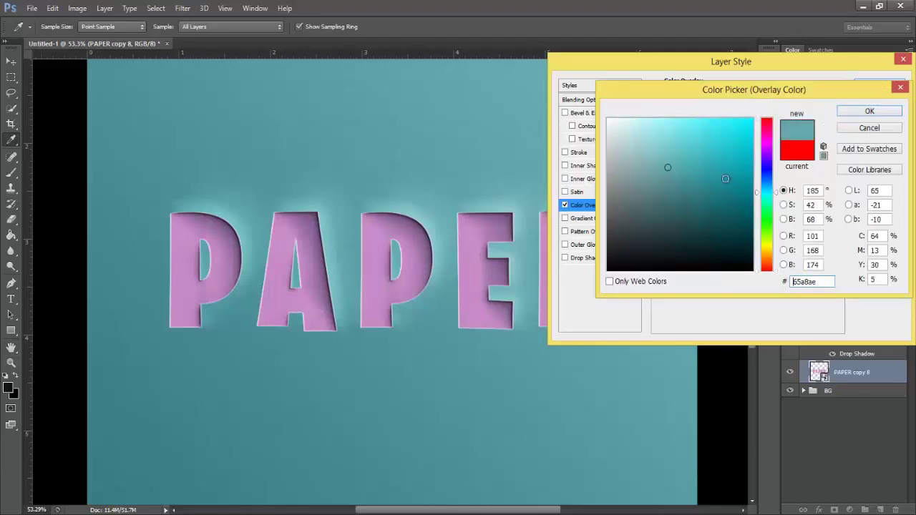
left_click(749, 215)
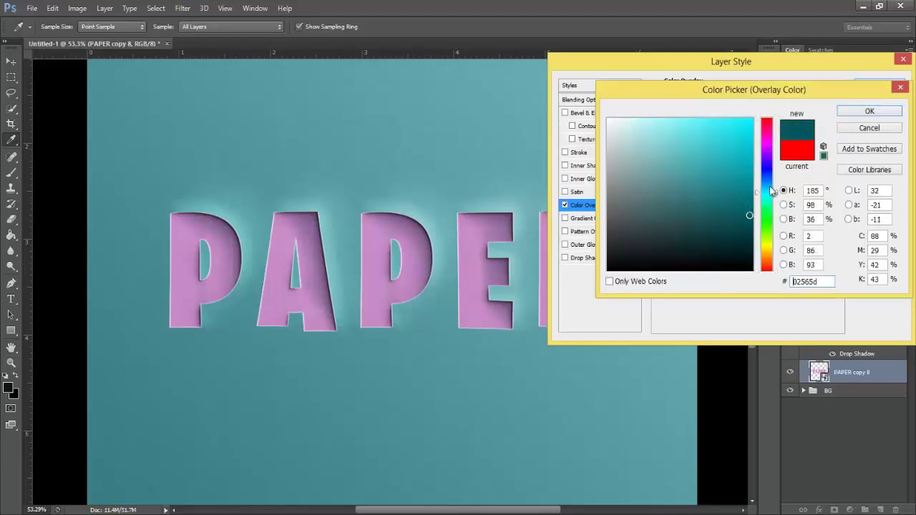
left_click_drag(776, 192, 776, 190)
left_click(866, 113)
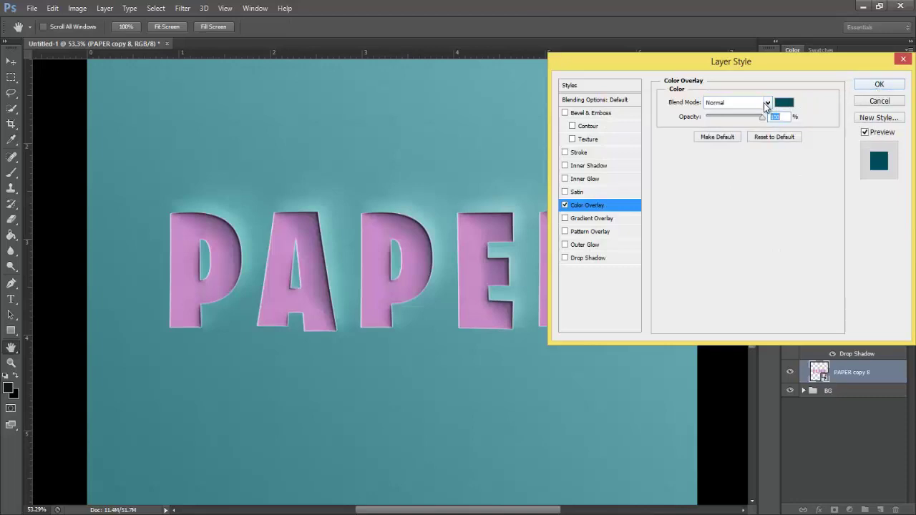
left_click(766, 105)
left_click(737, 249)
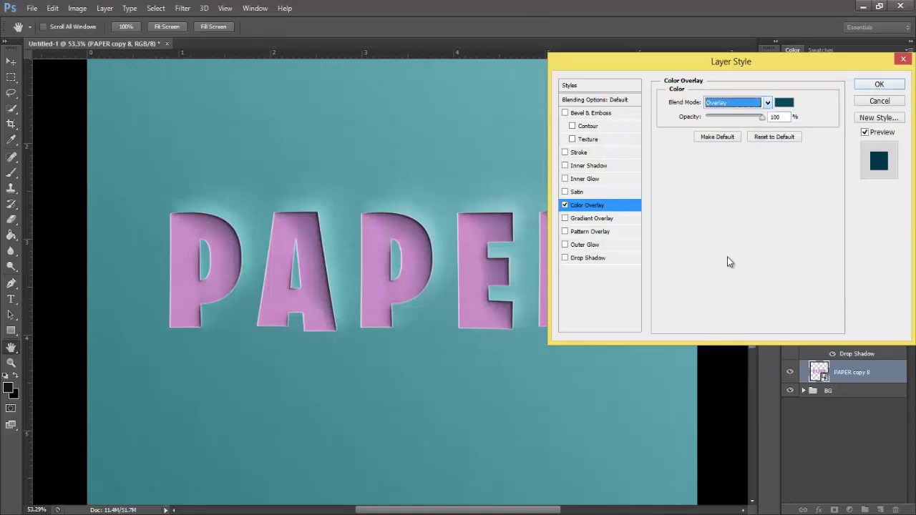
left_click(877, 85)
- Nudge the dark teal PAPER copy 8 two pixels down and two pixels left
key("z")
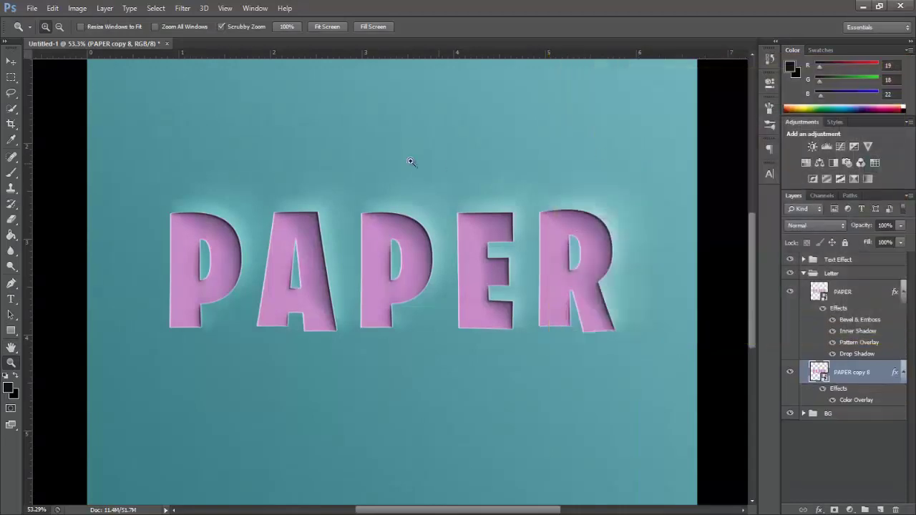
left_click(12, 63)
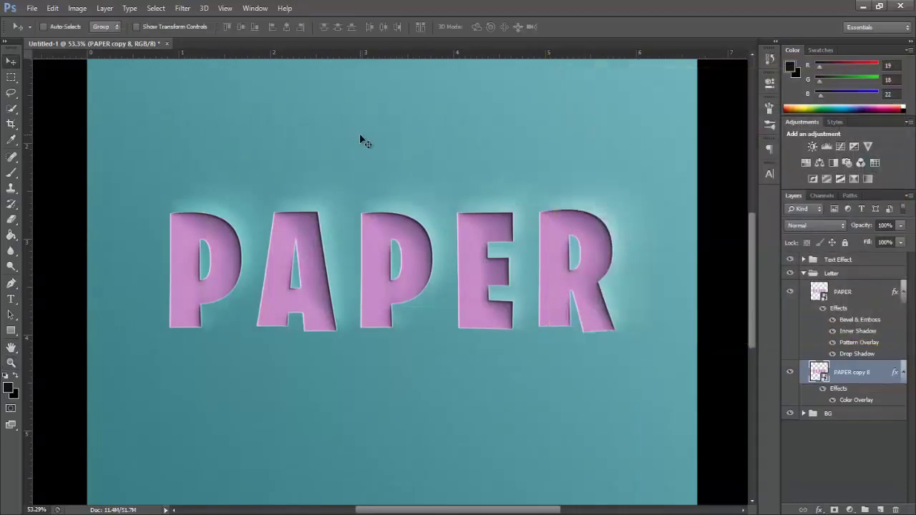
key("Down")
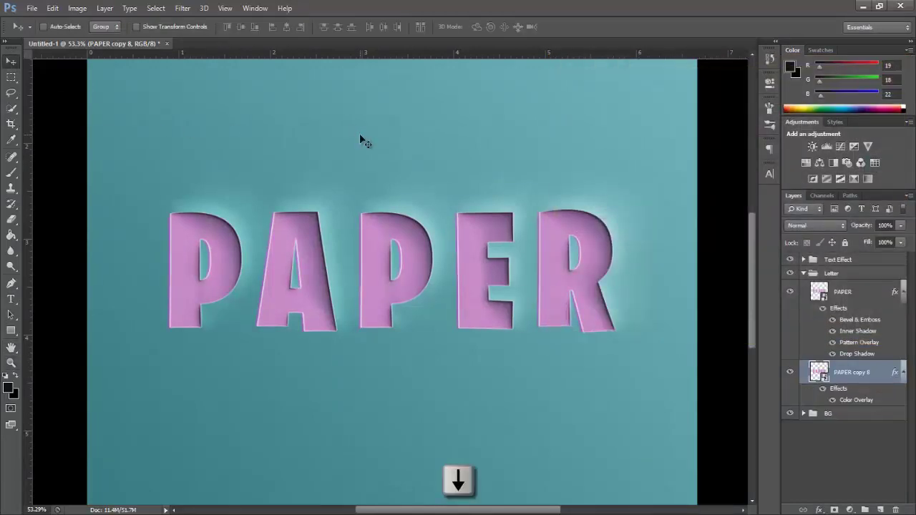
key("Left")
key("Down")
key("Left")
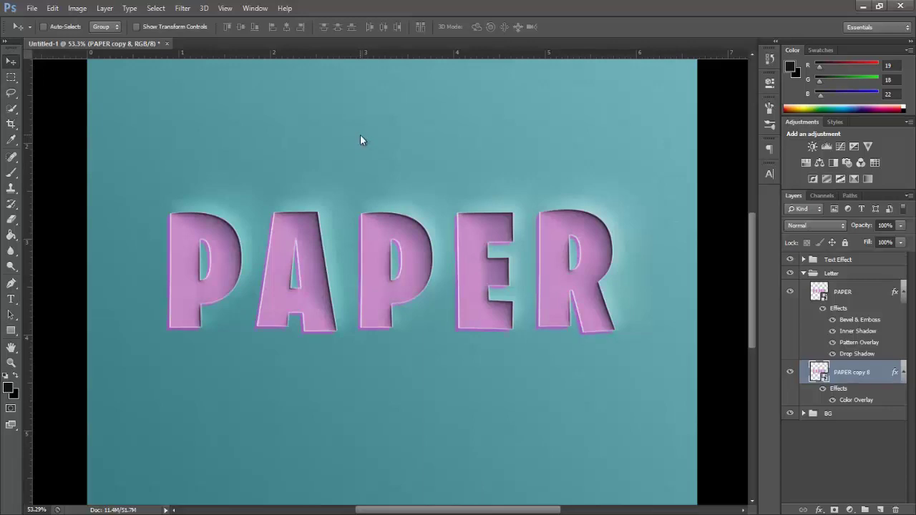
- Change the Color Overlay blend mode back to Normal
double_click(844, 401)
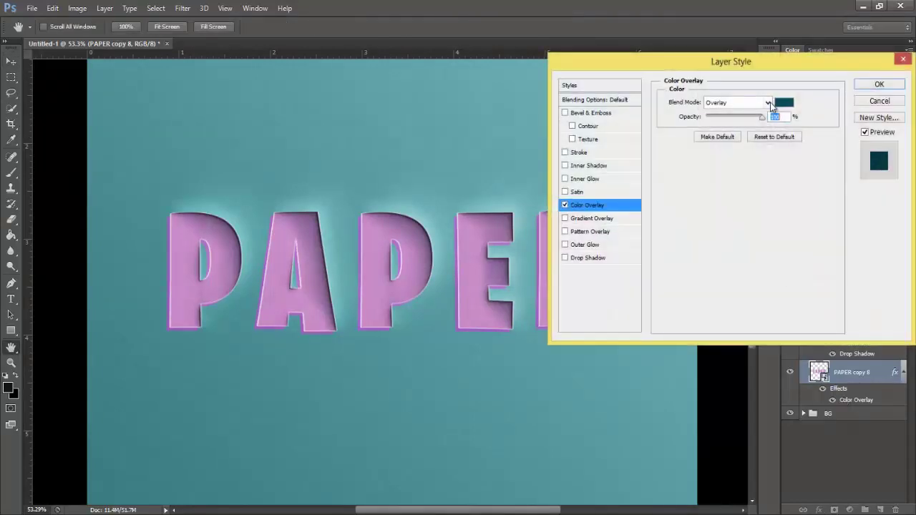
left_click(763, 104)
left_click(746, 117)
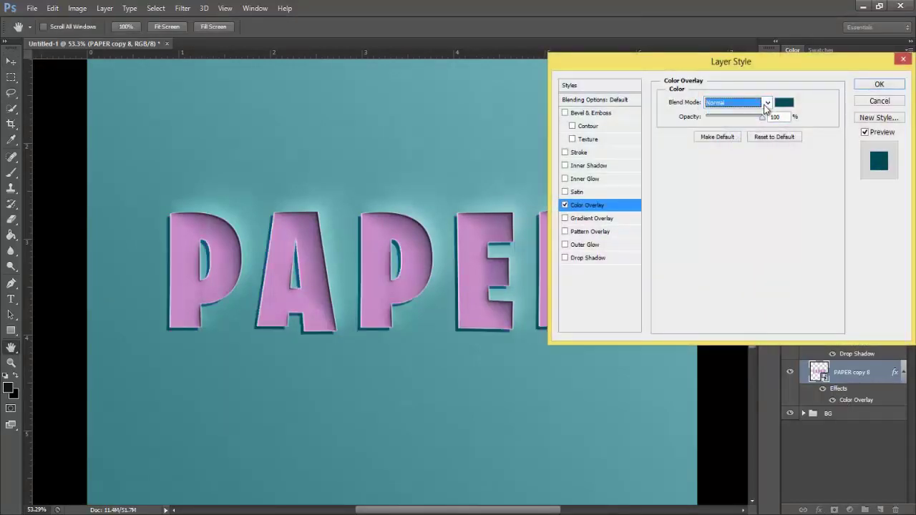
left_click(874, 85)
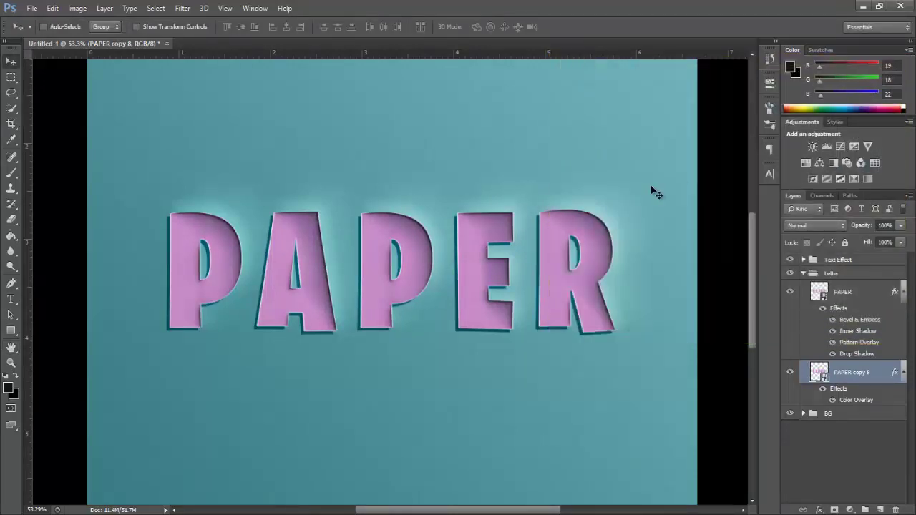
- Apply a 10-pixel Gaussian Blur to the dark teal PAPER copy 8
left_click(182, 8)
mouse_move(236, 129)
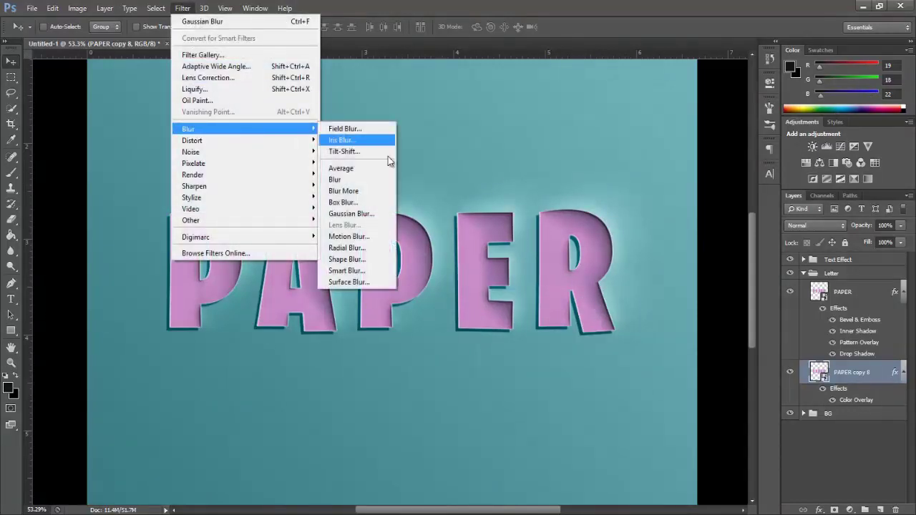
left_click(387, 212)
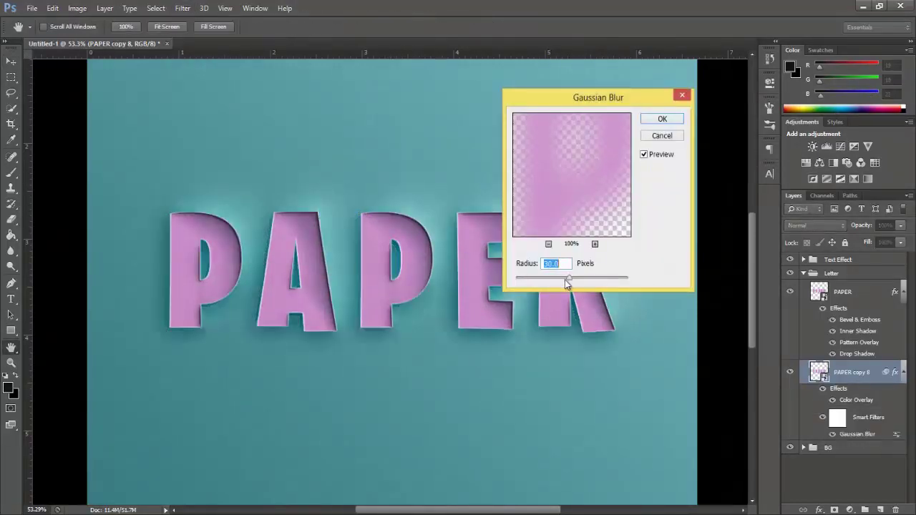
type("10")
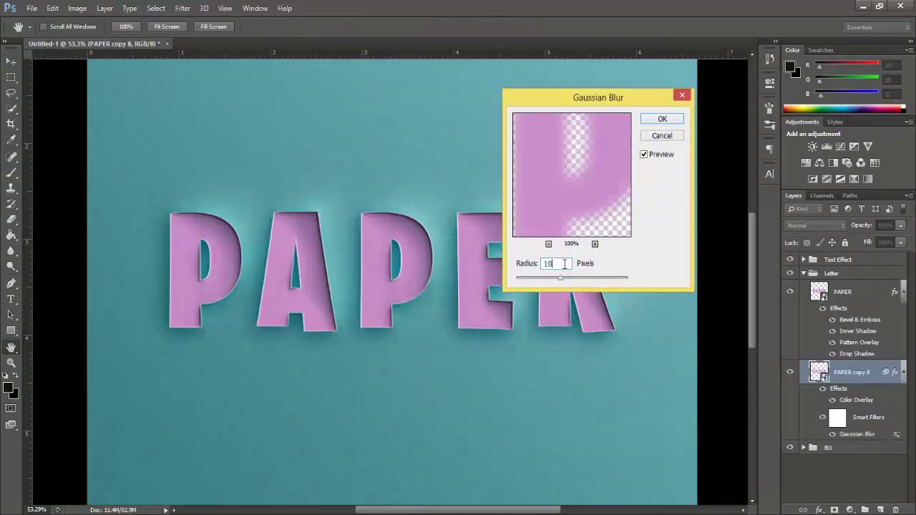
left_click(663, 119)
- Set the layer's blend mode to Multiply and its opacity to 25%
left_click(810, 228)
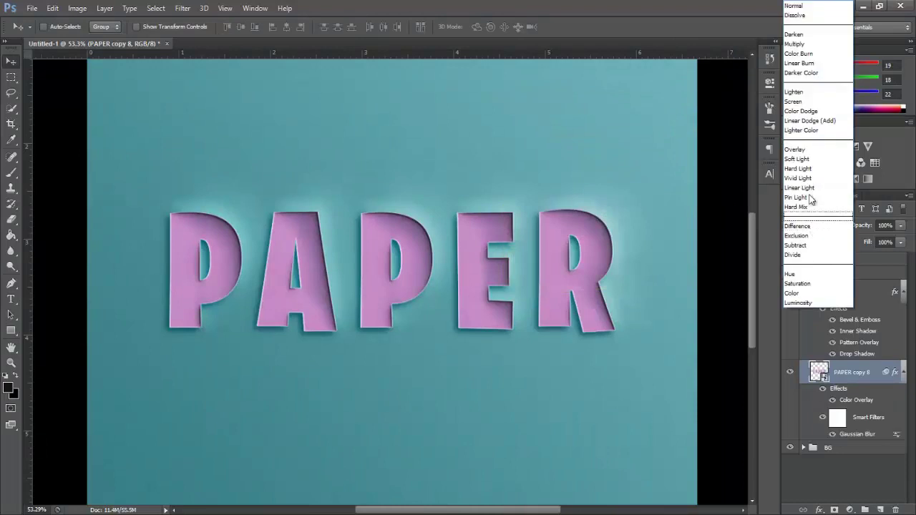
left_click(813, 45)
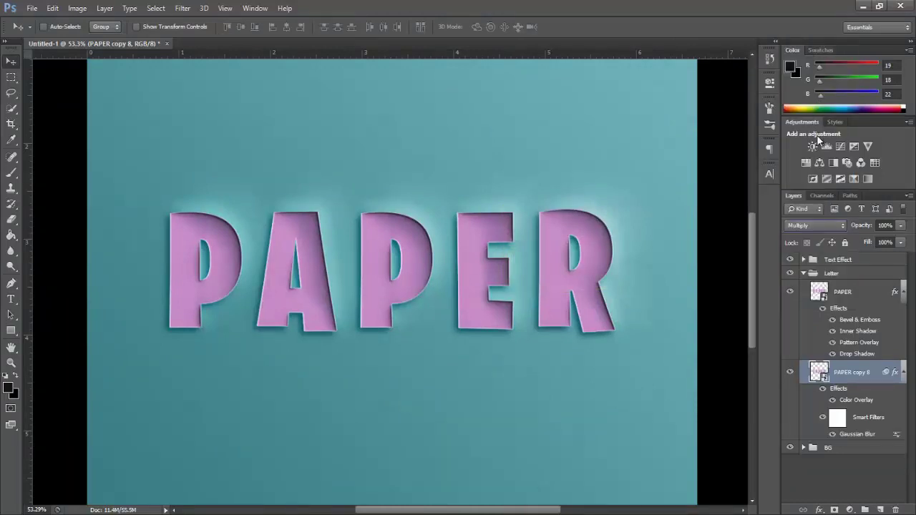
left_click(886, 226)
type("25")
key("Return")
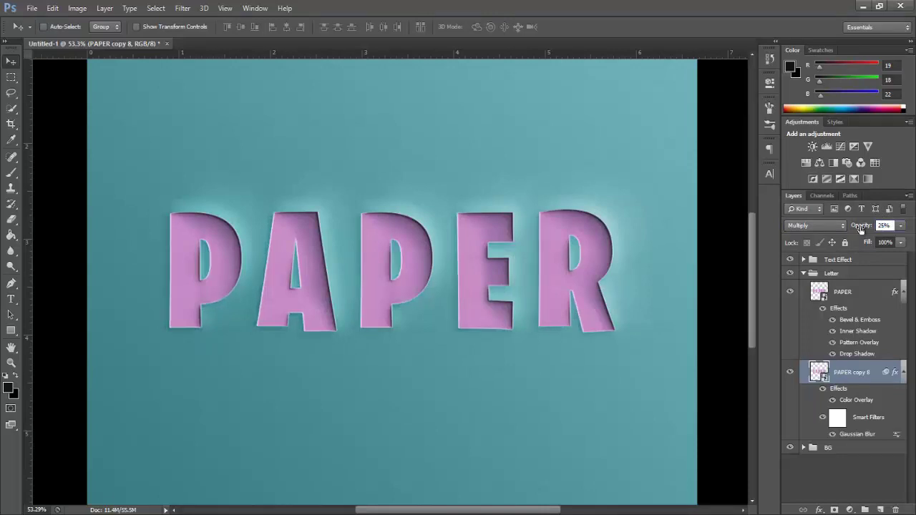
left_click(11, 363)
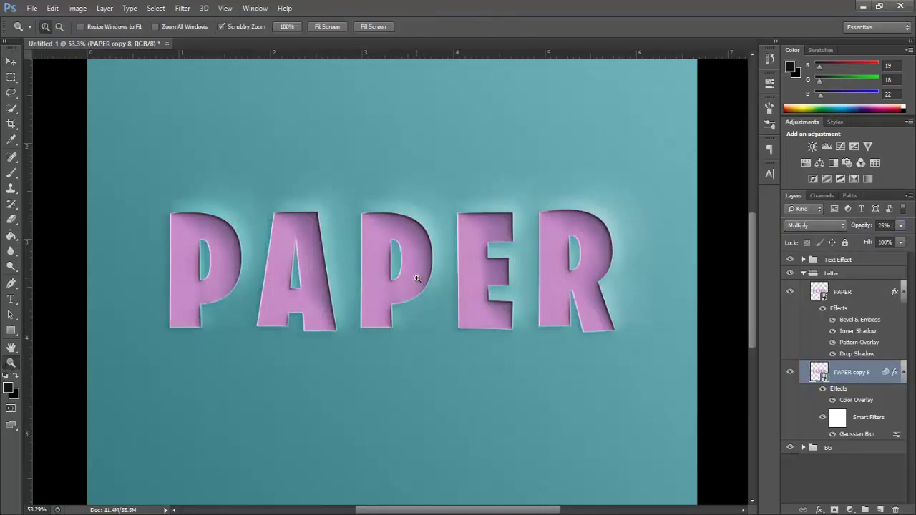
left_click_drag(405, 304, 687, 341)
left_click(789, 375)
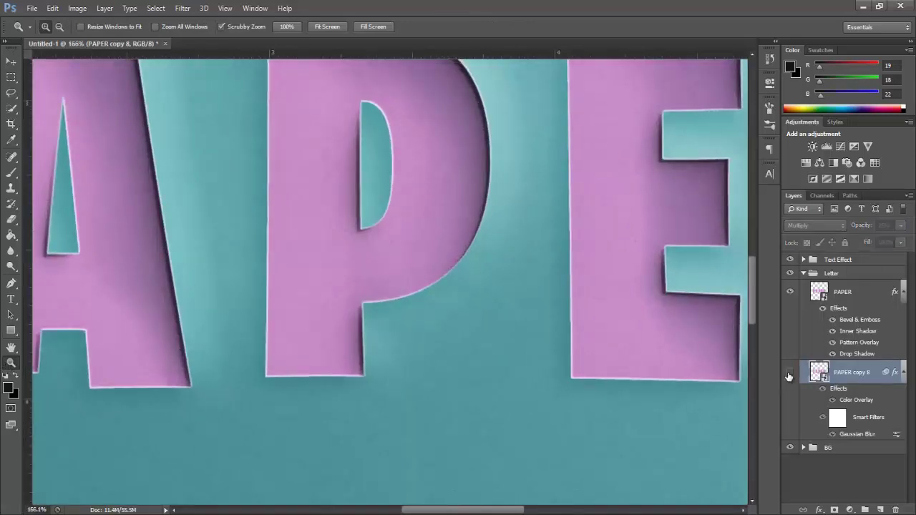
left_click(789, 375)
left_click(788, 375)
left_click(789, 375)
left_click(385, 303, "alt")
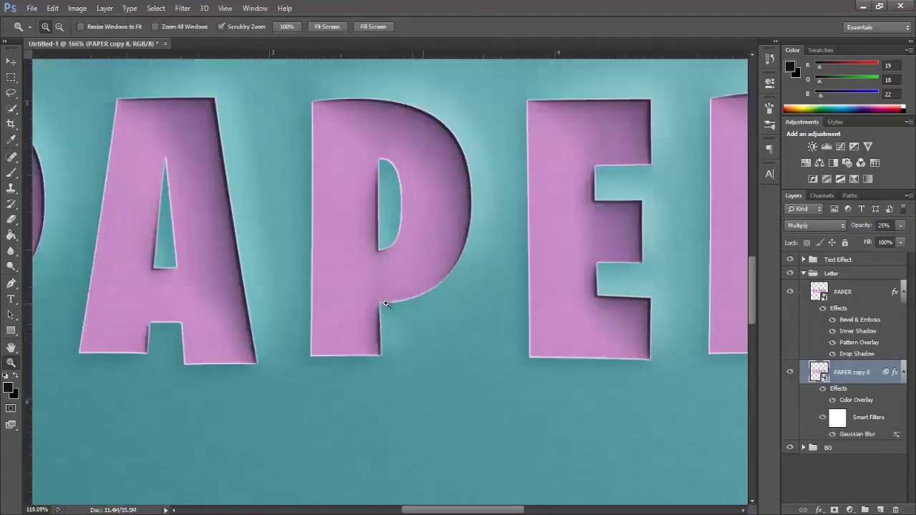
left_click_drag(392, 312, 459, 333)
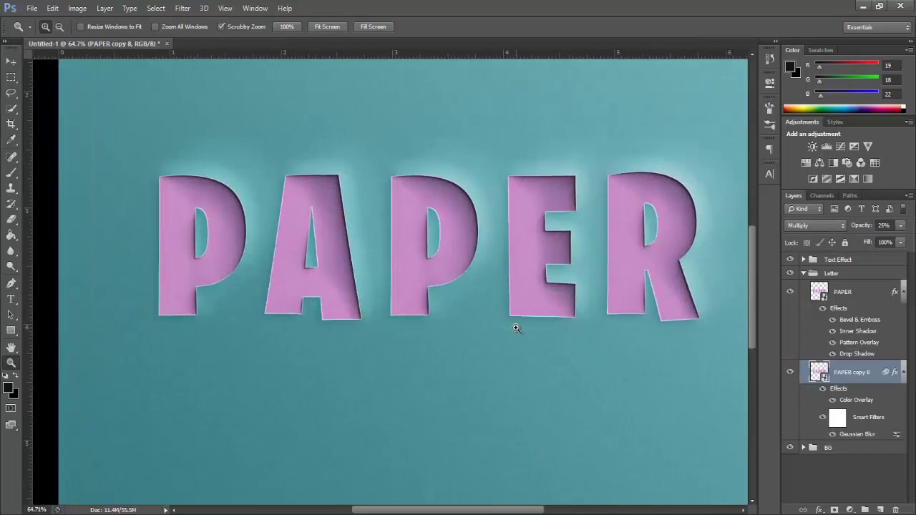
left_click_drag(516, 329, 451, 317)
left_click(436, 302)
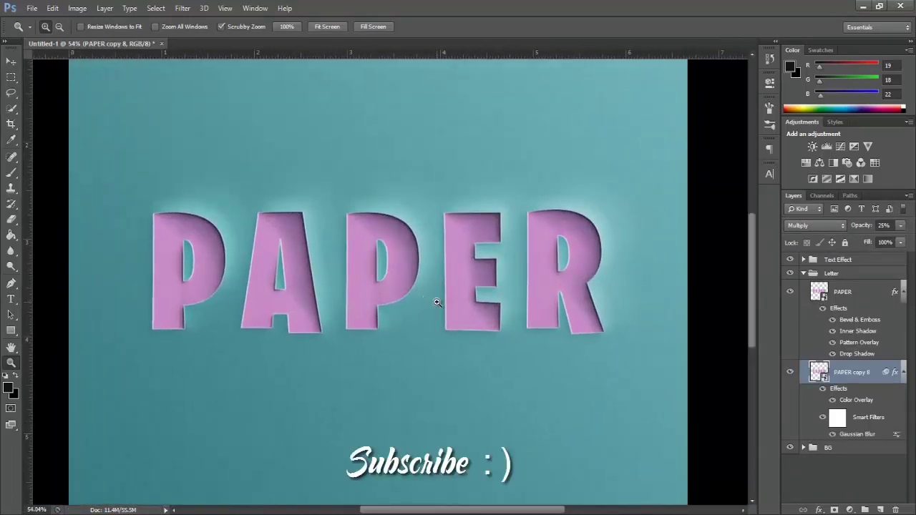
left_click_drag(61, 101, 52, 96)
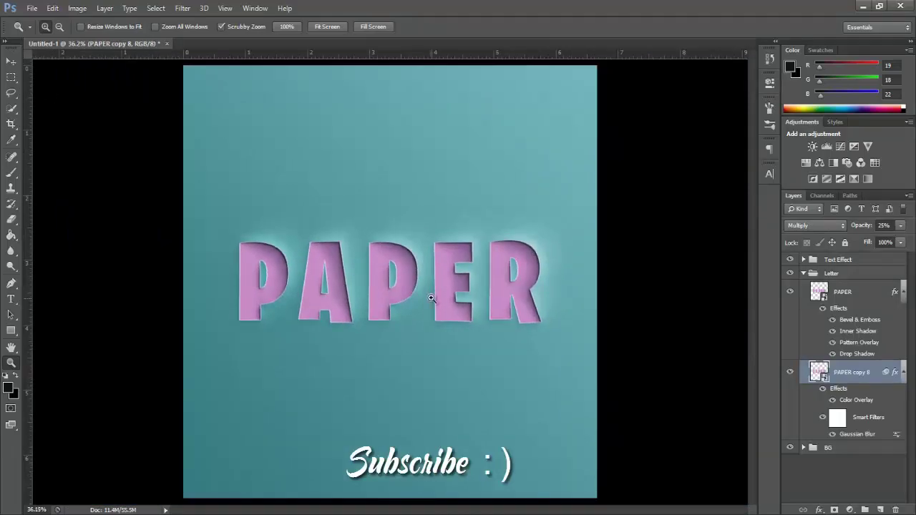
left_click_drag(439, 302, 466, 296)
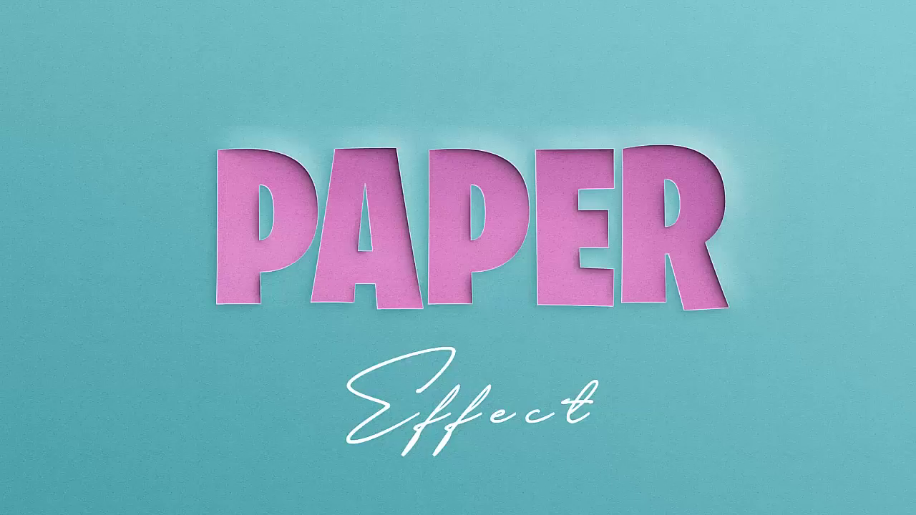